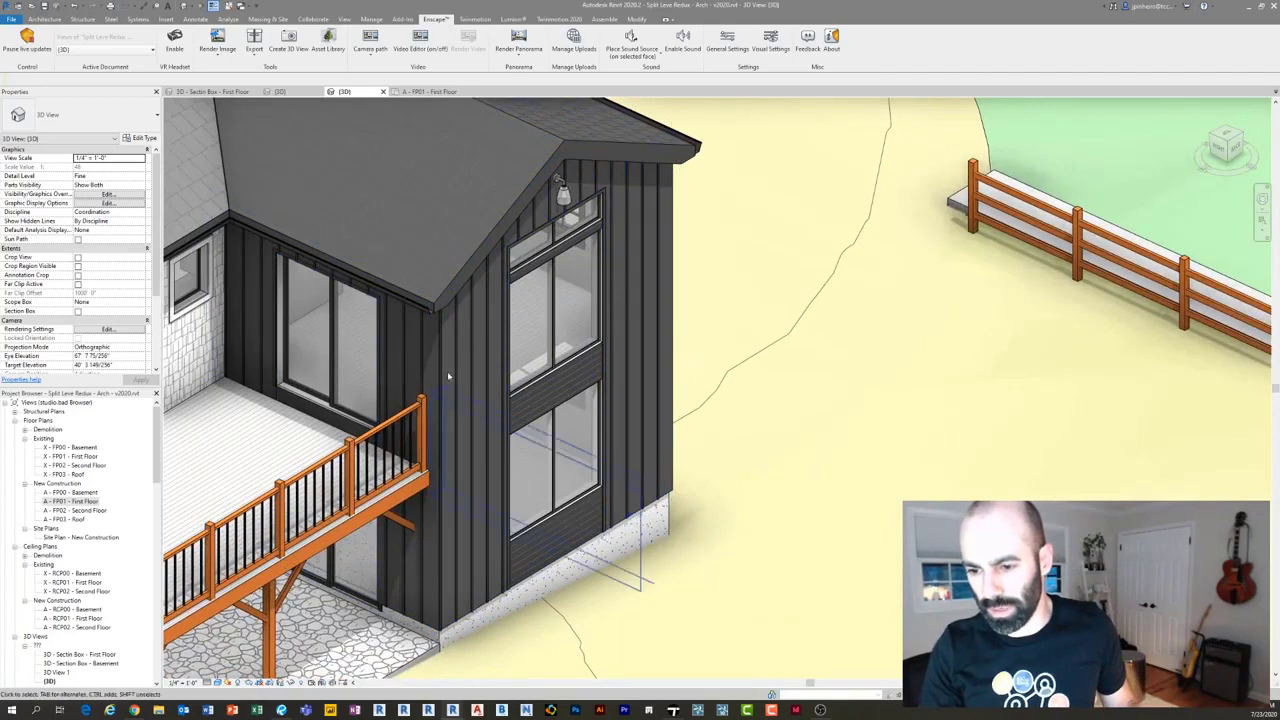
Pause Enscape's live updates and close the Enscape render window.
{"action": "left_click", "coordinate": [44, 19]}
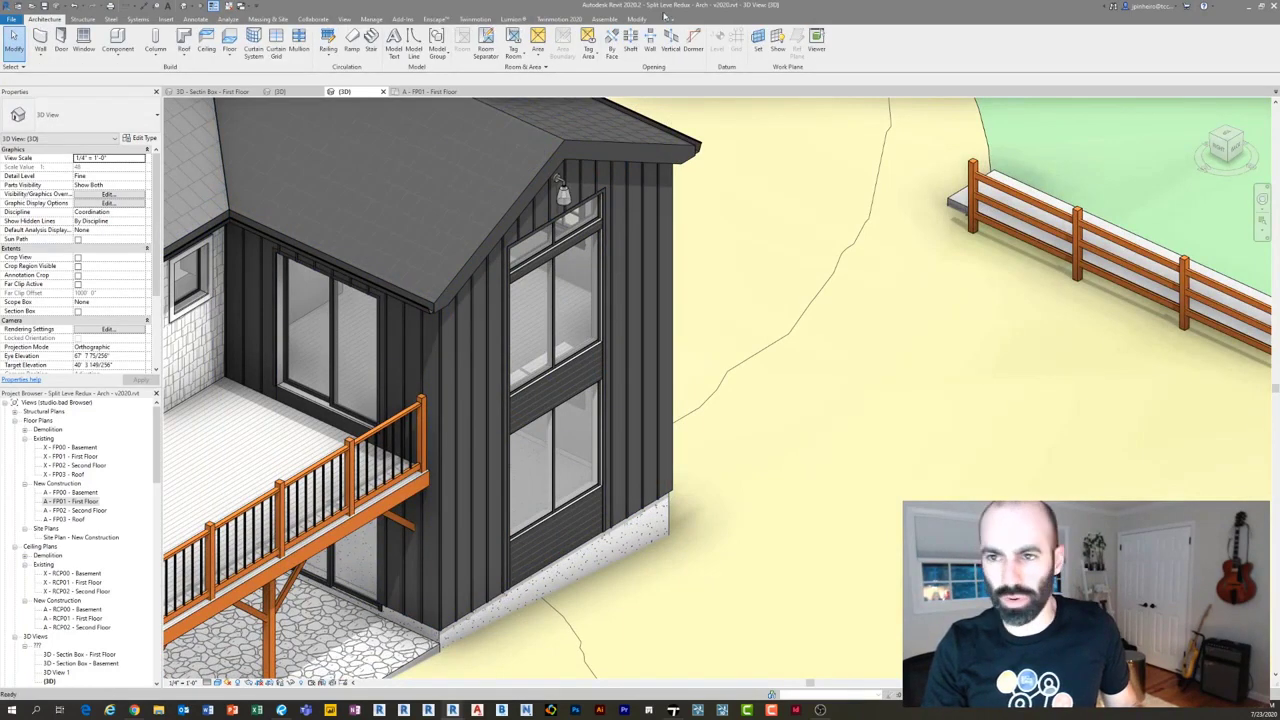
{"action": "left_click", "coordinate": [435, 19]}
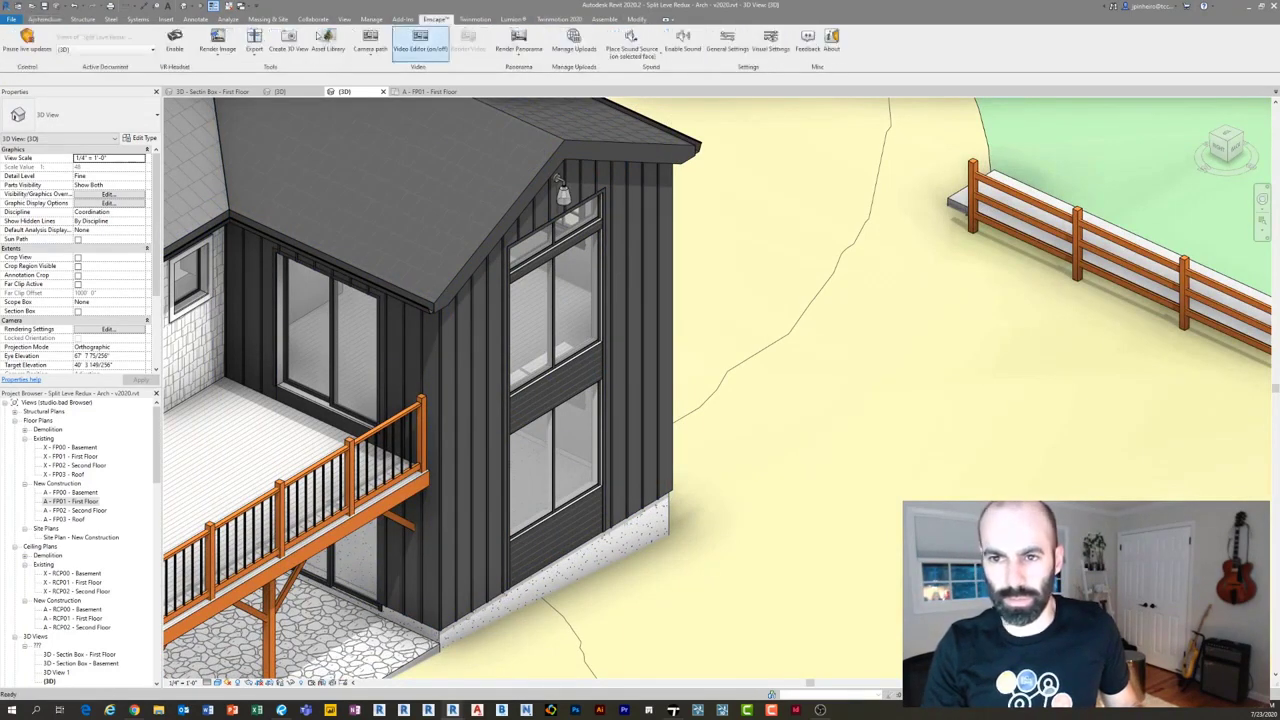
{"action": "left_click", "coordinate": [27, 40]}
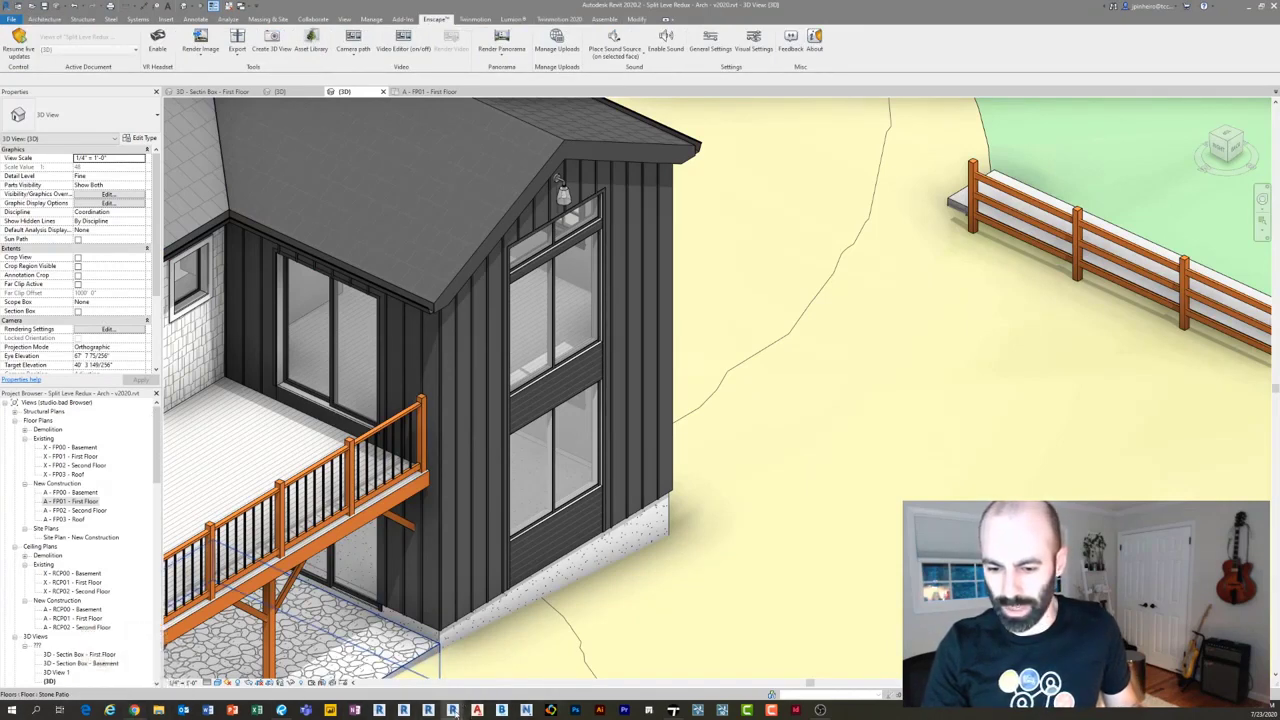
{"action": "mouse_move", "coordinate": [453, 709]}
{"action": "left_click", "coordinate": [505, 655]}
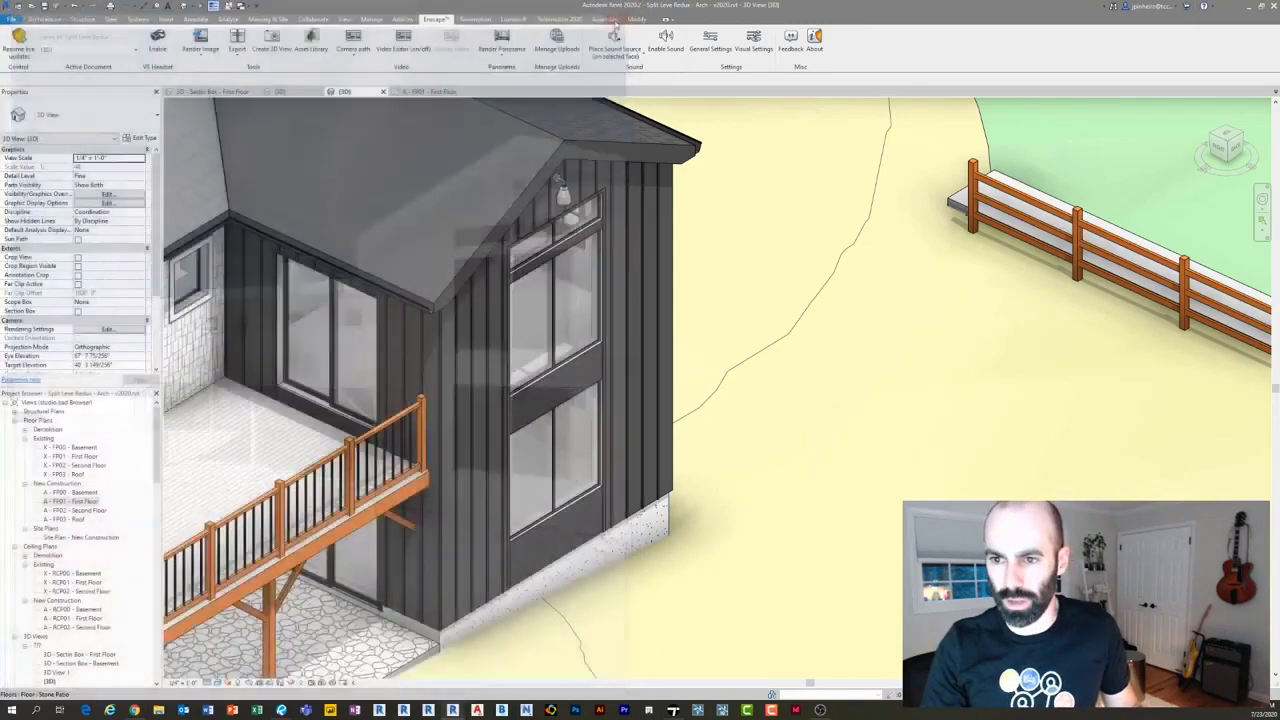
{"action": "left_click", "coordinate": [627, 7]}
Draw a short freestanding wall of type Exterior - Wood Siding on Wood Stud - New Dark on the ground beside the house.
{"action": "middle_click_drag", "start_coordinate": [649, 283], "coordinate": [629, 386], "text": "shift"}
{"action": "scroll", "coordinate": [562, 398], "scroll_direction": "up", "scroll_amount": 1}
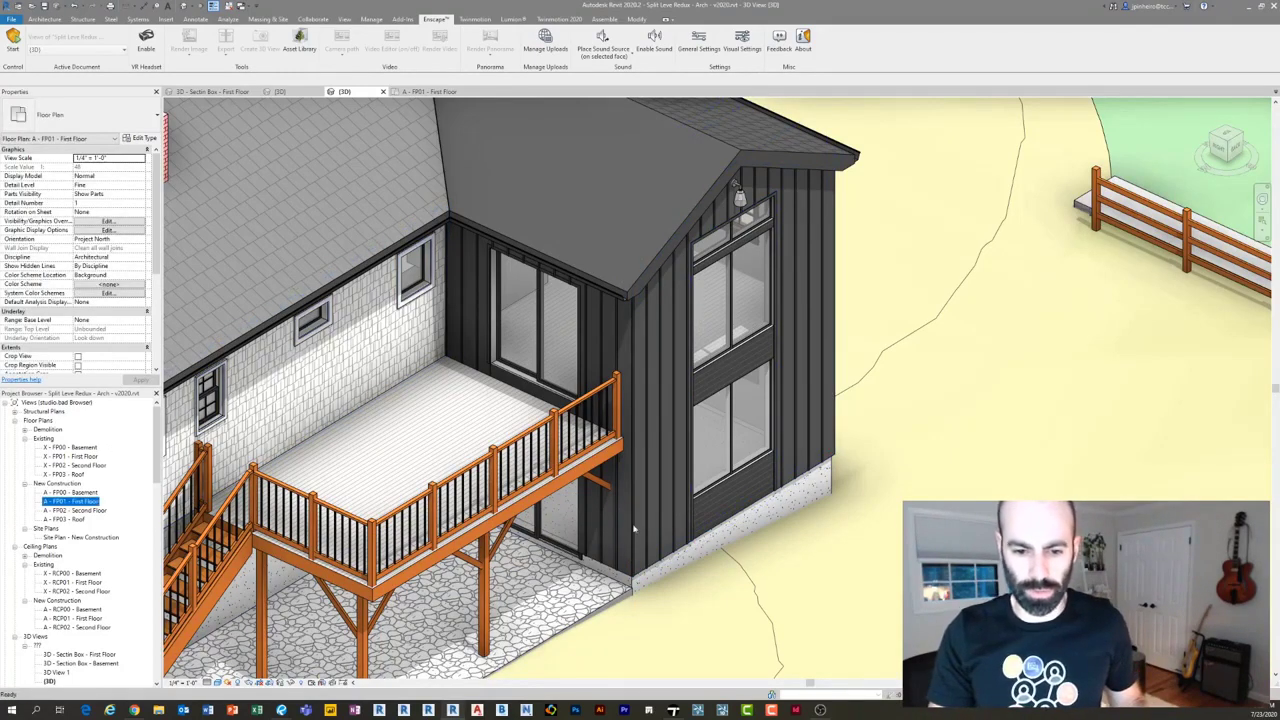
{"action": "left_click", "coordinate": [44, 19]}
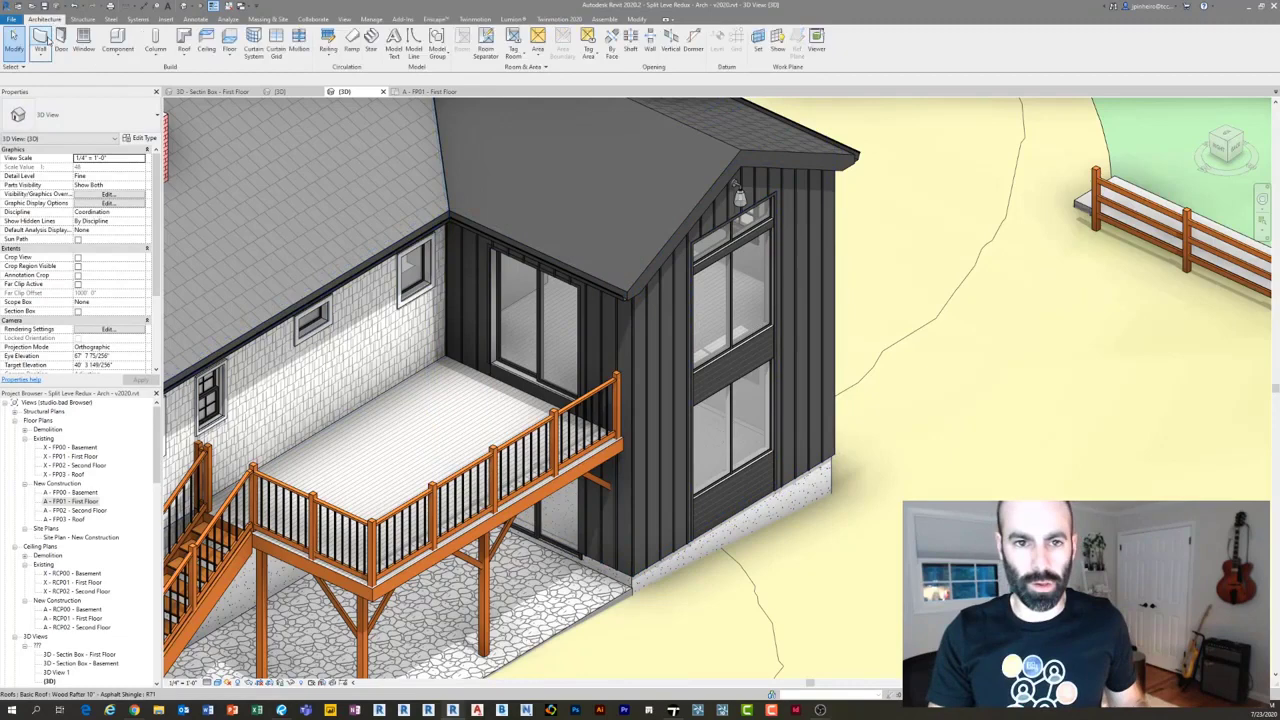
{"action": "left_click", "coordinate": [43, 40]}
{"action": "left_click", "coordinate": [80, 116]}
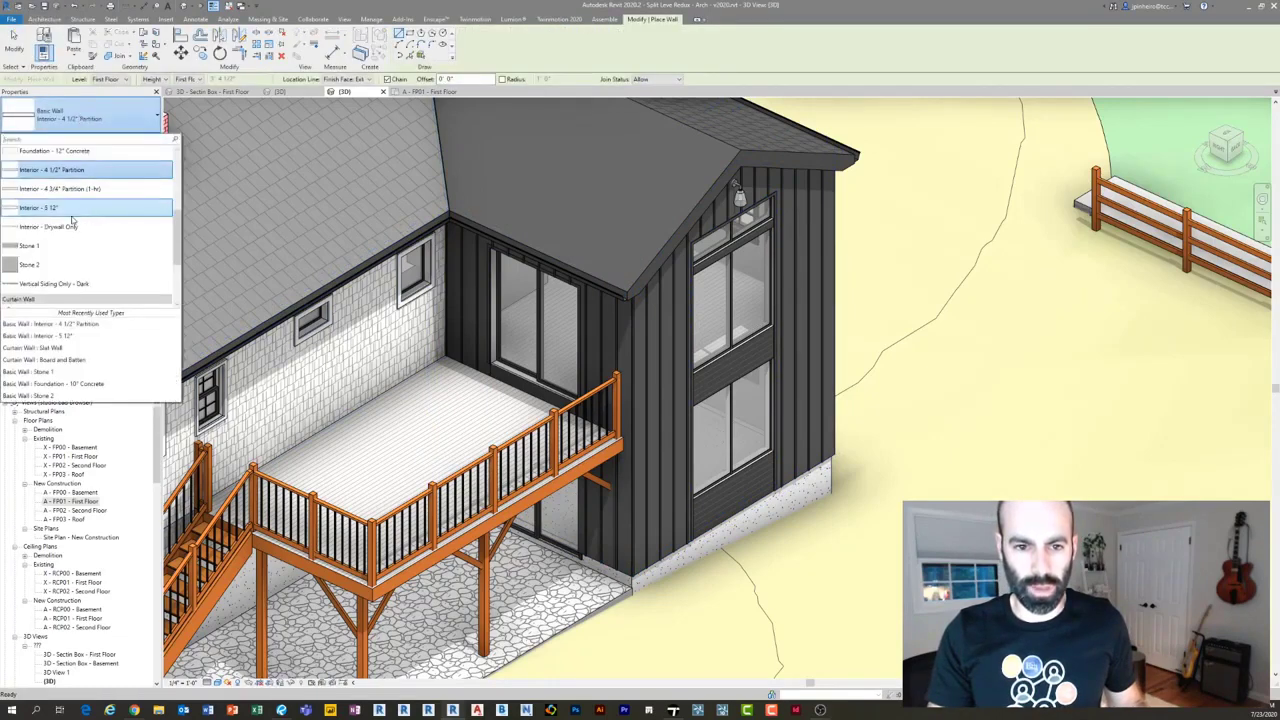
{"action": "scroll", "coordinate": [92, 190], "scroll_direction": "up", "scroll_amount": 1}
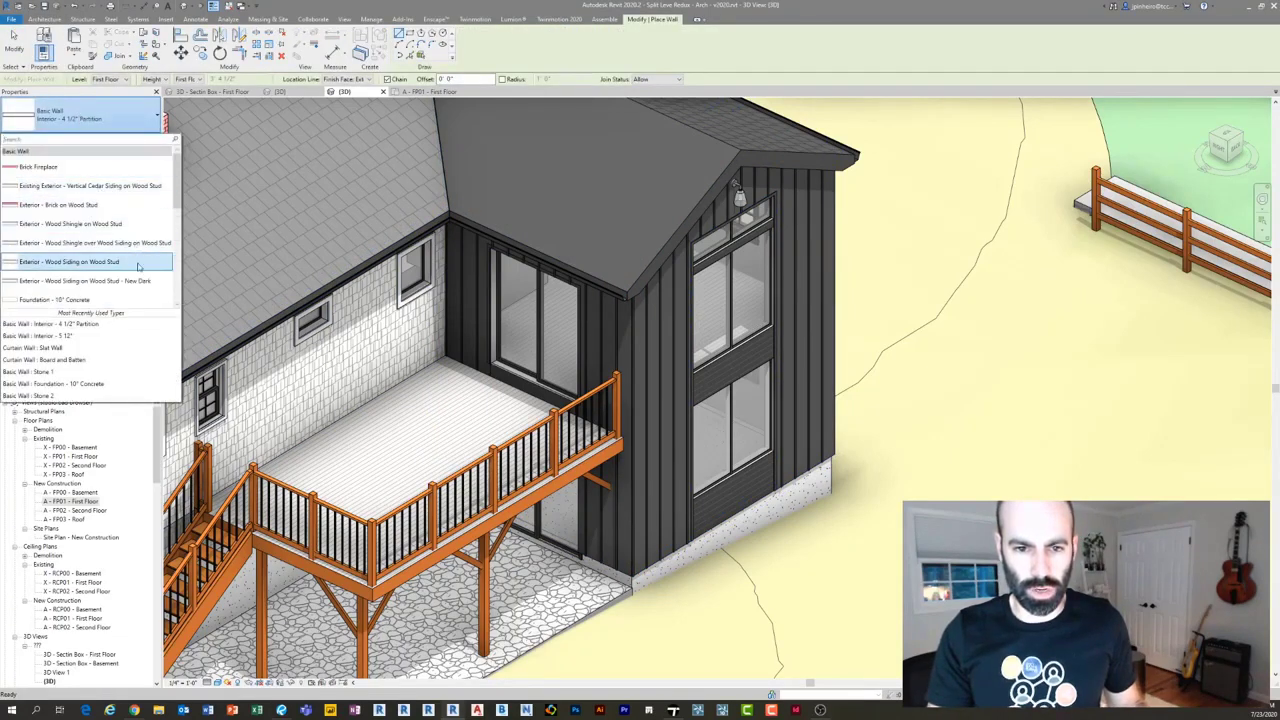
{"action": "left_click", "coordinate": [140, 281]}
{"action": "middle_click_drag", "start_coordinate": [600, 400], "coordinate": [480, 365]}
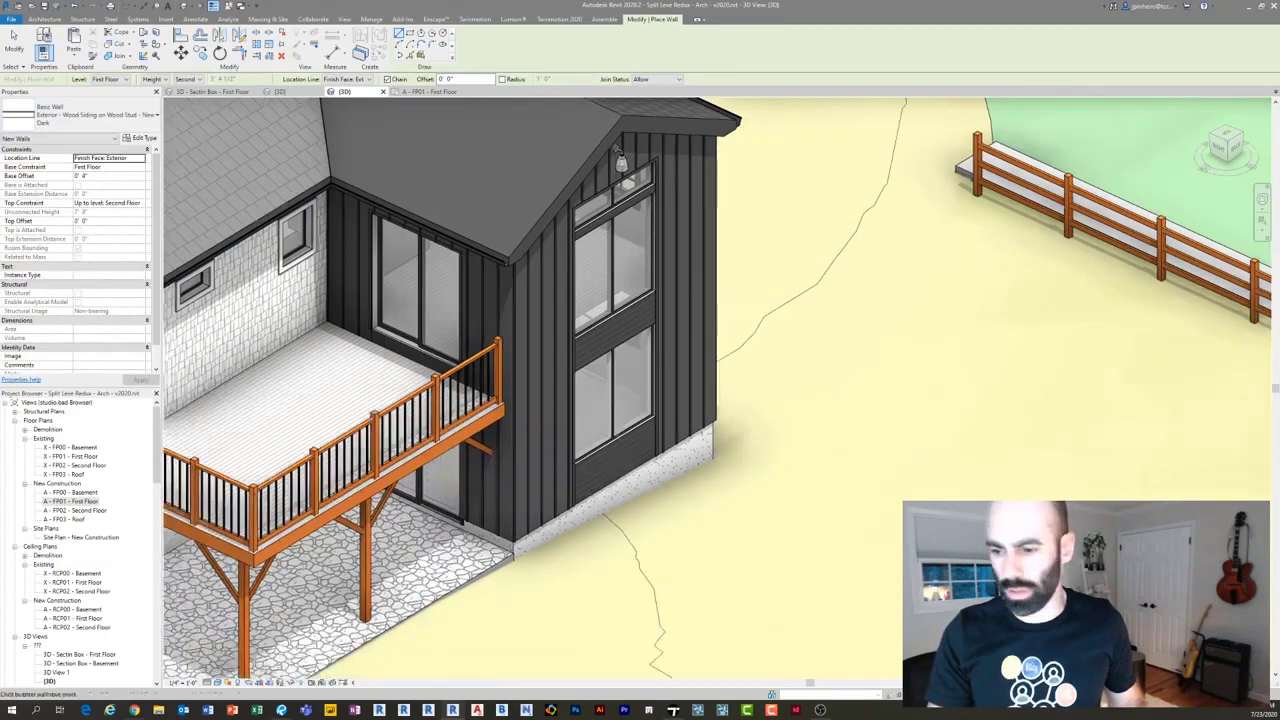
{"action": "middle_click_drag", "start_coordinate": [826, 504], "coordinate": [766, 478]}
{"action": "left_click", "coordinate": [717, 519]}
{"action": "left_click", "coordinate": [830, 460]}
{"action": "key", "text": "Escape"}
{"action": "key", "text": "Escape"}
{"action": "scroll", "coordinate": [788, 492], "scroll_direction": "up", "scroll_amount": 2}
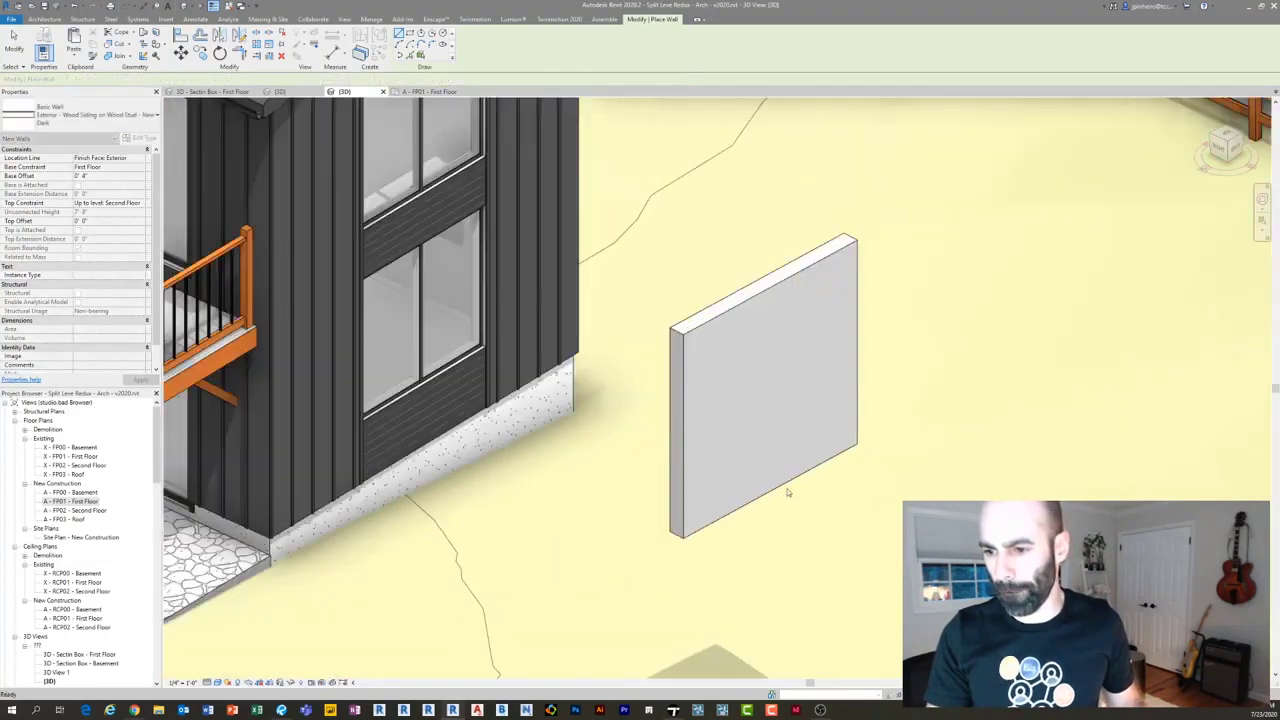
{"action": "key", "text": "Escape"}
{"action": "key", "text": "Escape"}
{"action": "left_click", "coordinate": [779, 490]}
{"action": "key", "text": "Escape"}
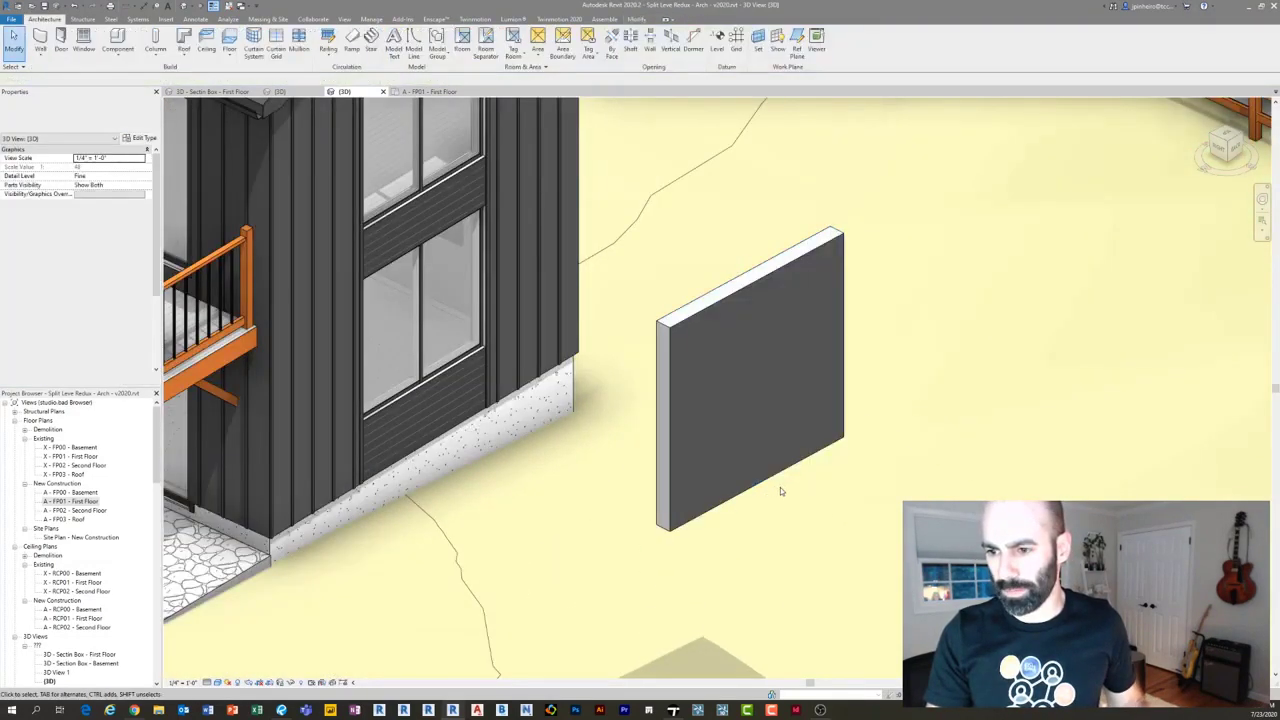
Open the layer structure of the freestanding wall's type and show the assembly preview.
{"action": "middle_click_drag", "start_coordinate": [780, 488], "coordinate": [657, 496]}
{"action": "scroll", "coordinate": [604, 298], "scroll_direction": "up", "scroll_amount": 2}
{"action": "left_click", "coordinate": [577, 314]}
{"action": "middle_click_drag", "start_coordinate": [616, 345], "coordinate": [546, 317]}
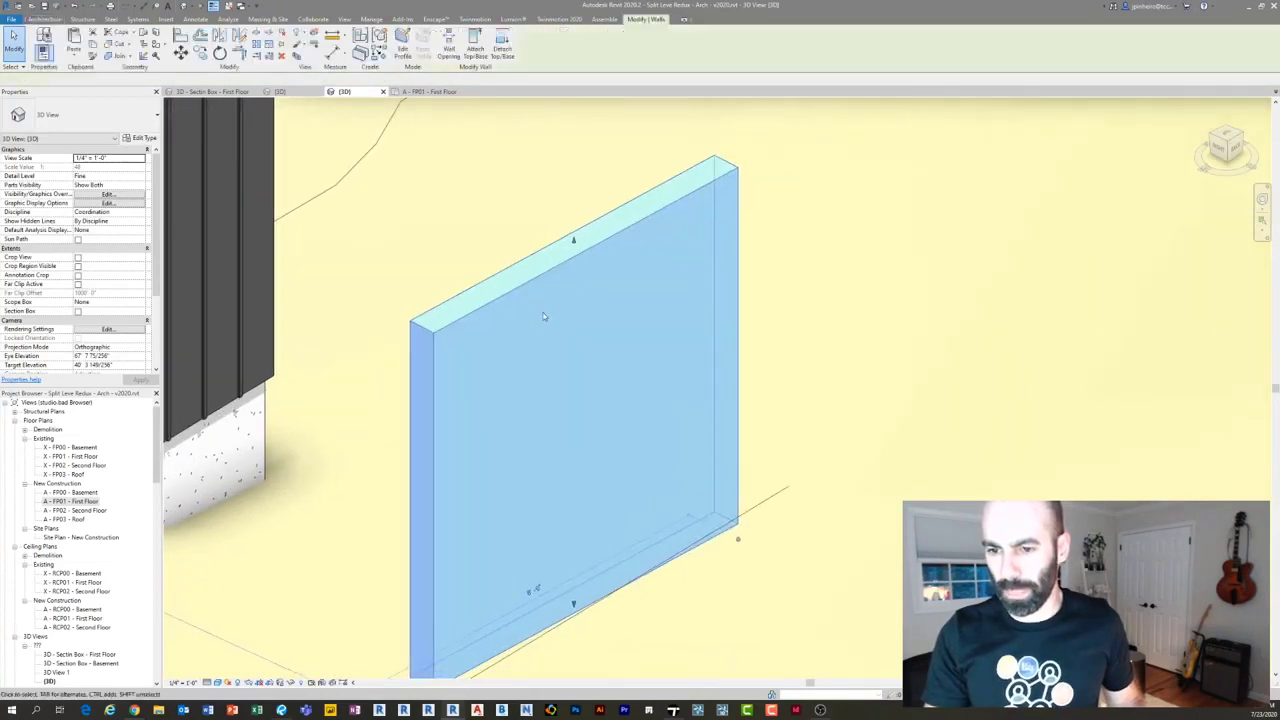
{"action": "scroll", "coordinate": [546, 317], "scroll_direction": "down", "scroll_amount": 1}
{"action": "key", "text": "Escape"}
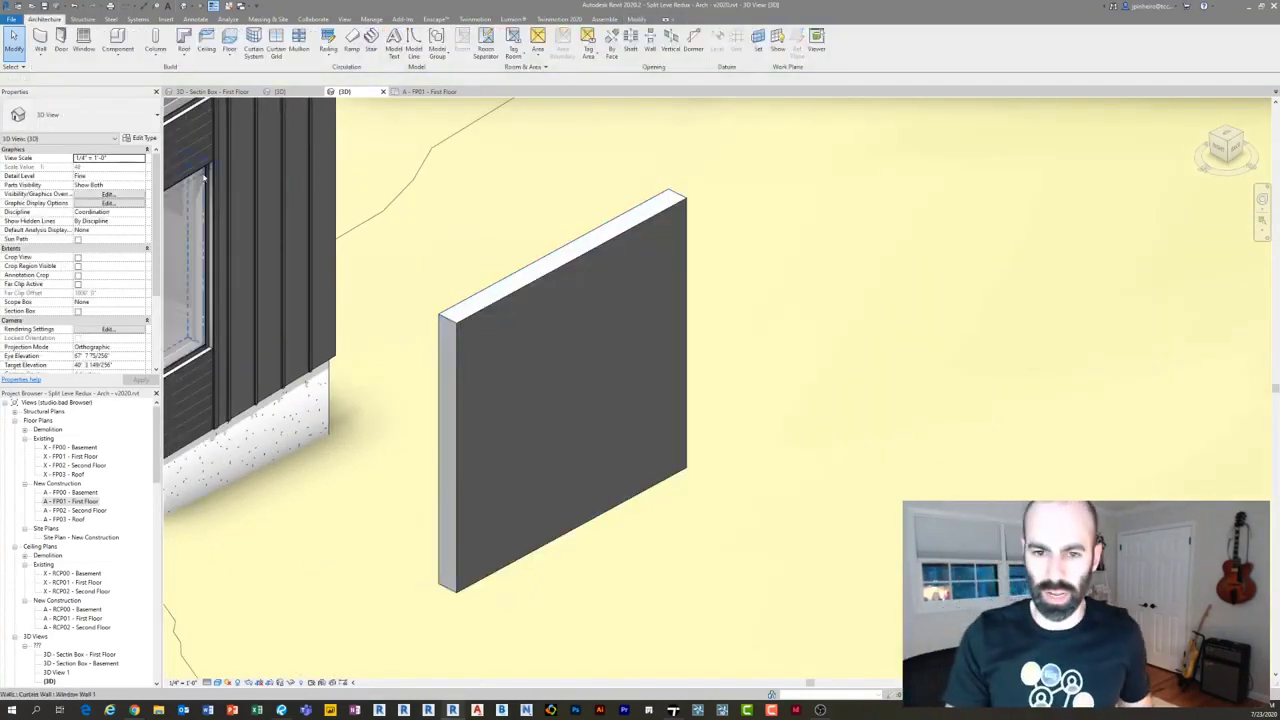
{"action": "left_click", "coordinate": [501, 303]}
{"action": "left_click", "coordinate": [136, 146]}
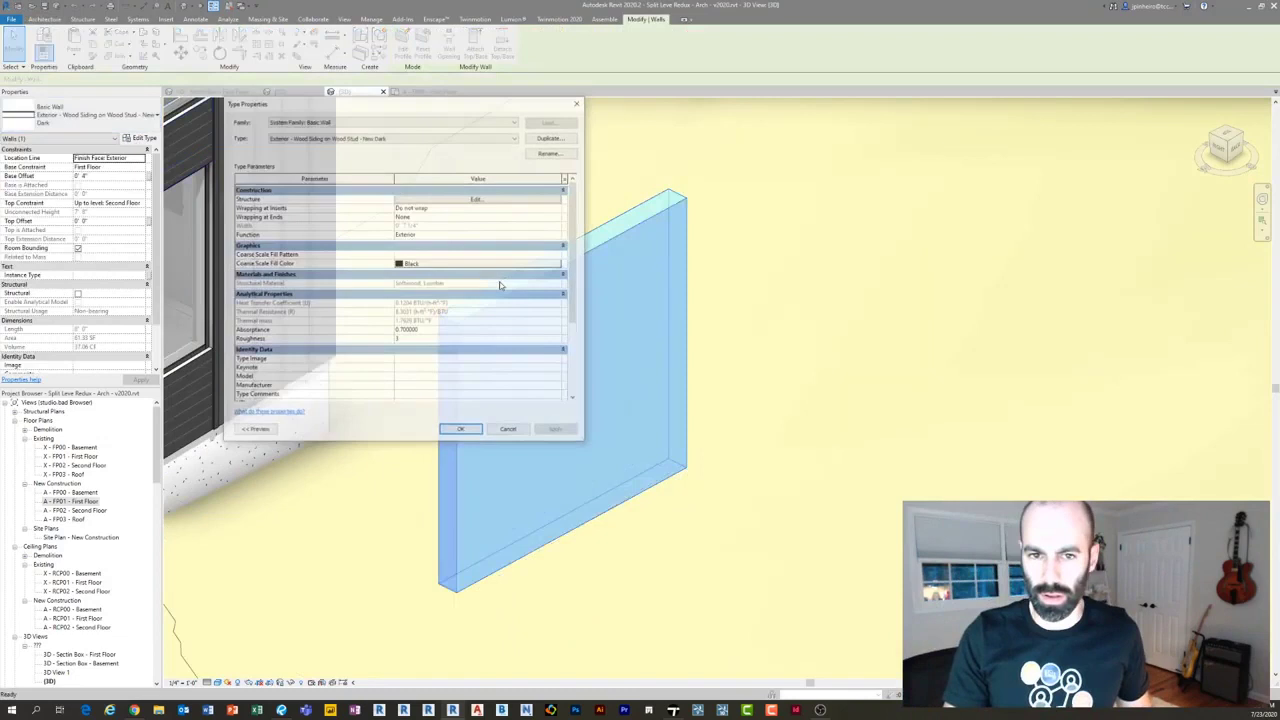
{"action": "left_click", "coordinate": [454, 197]}
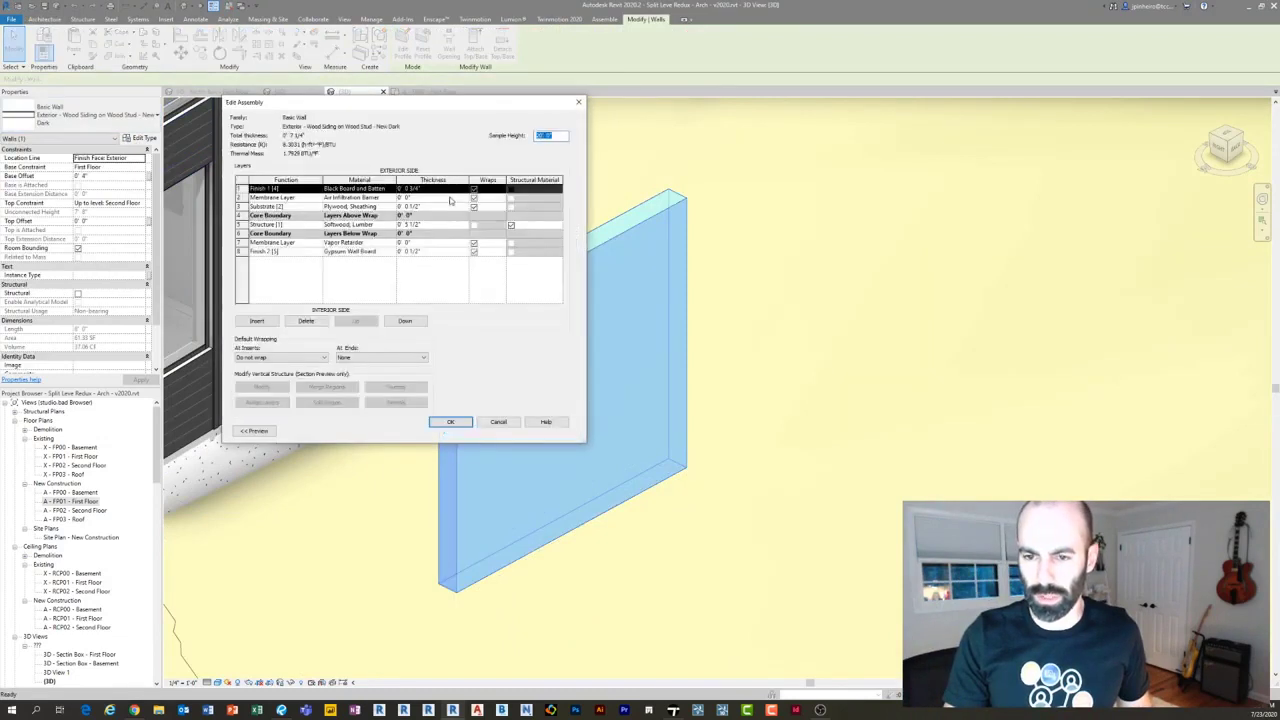
{"action": "left_click", "coordinate": [254, 430]}
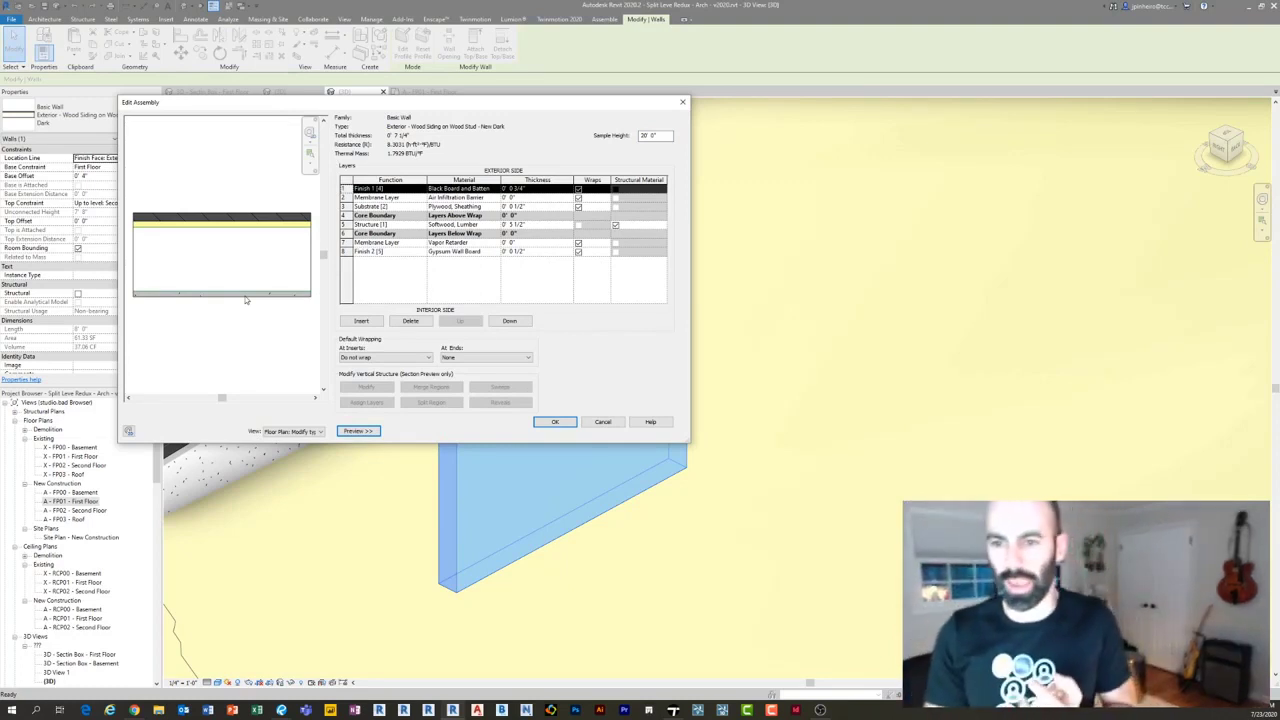
Give the Black Board and Batten material of the exterior finish layer the Vertical Siding model pattern as its surface foreground and apply the change.
{"action": "left_click", "coordinate": [470, 189]}
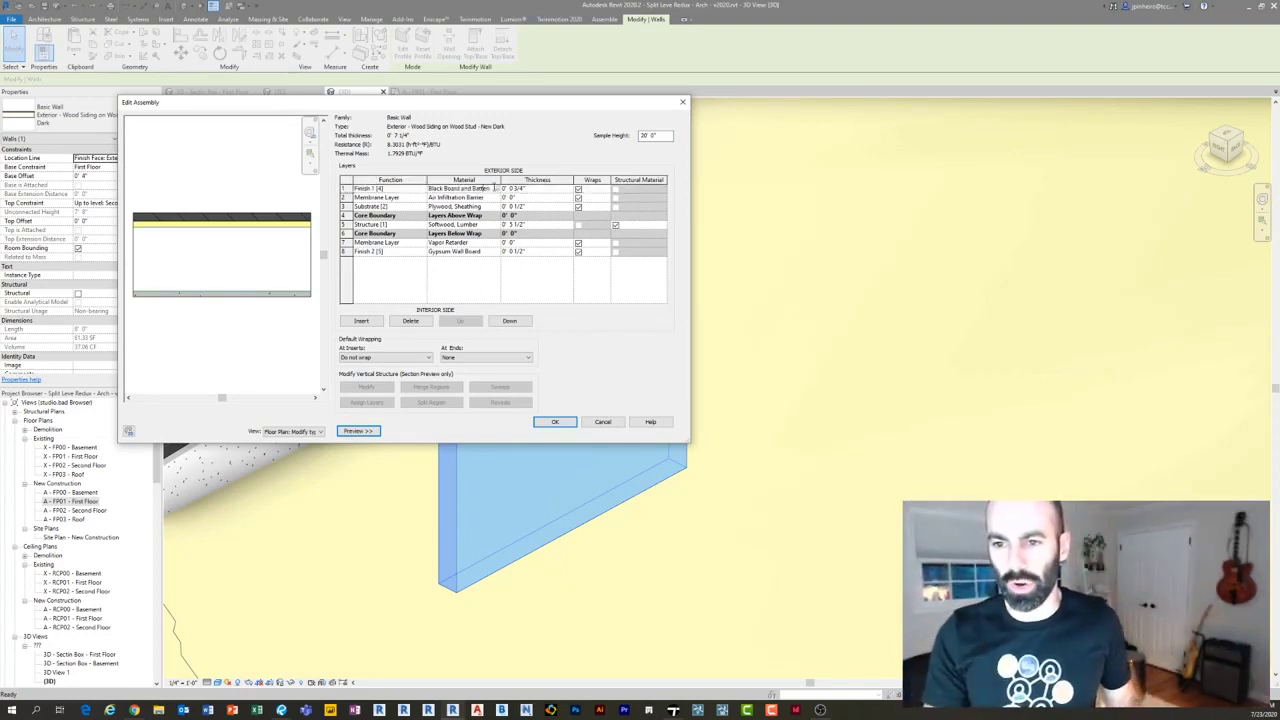
{"action": "left_click", "coordinate": [496, 188]}
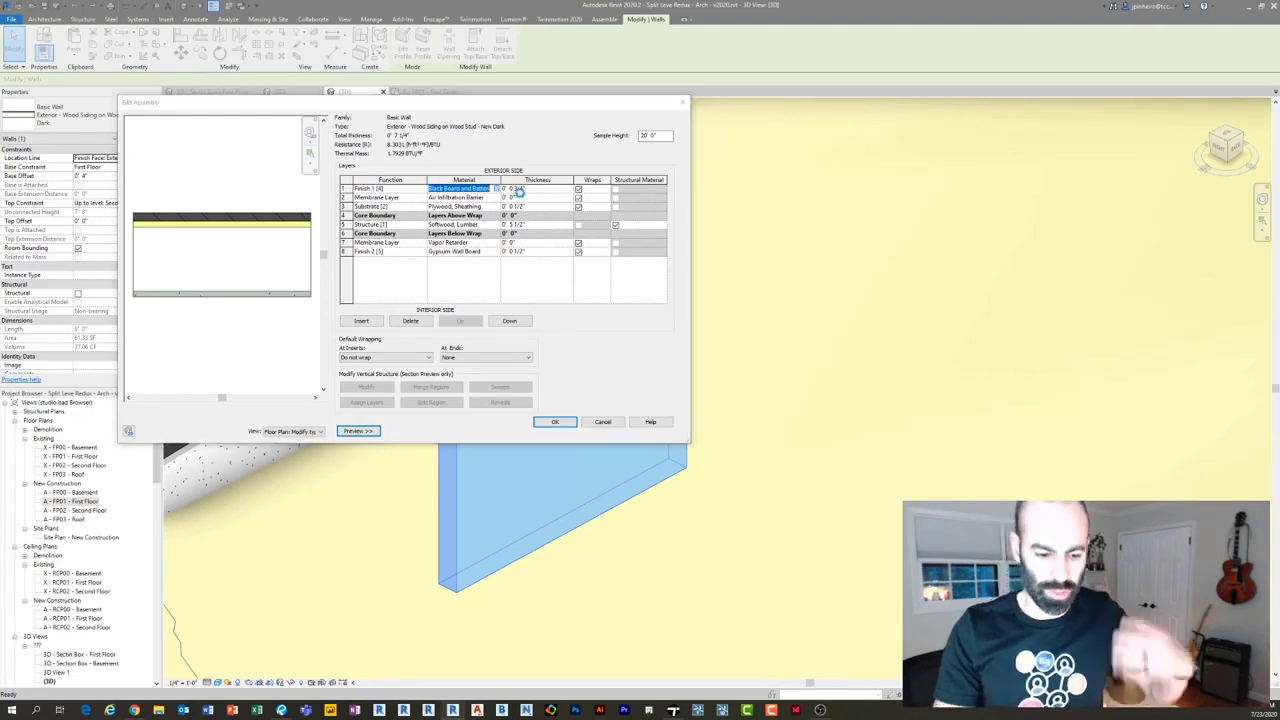
{"action": "left_click", "coordinate": [790, 213]}
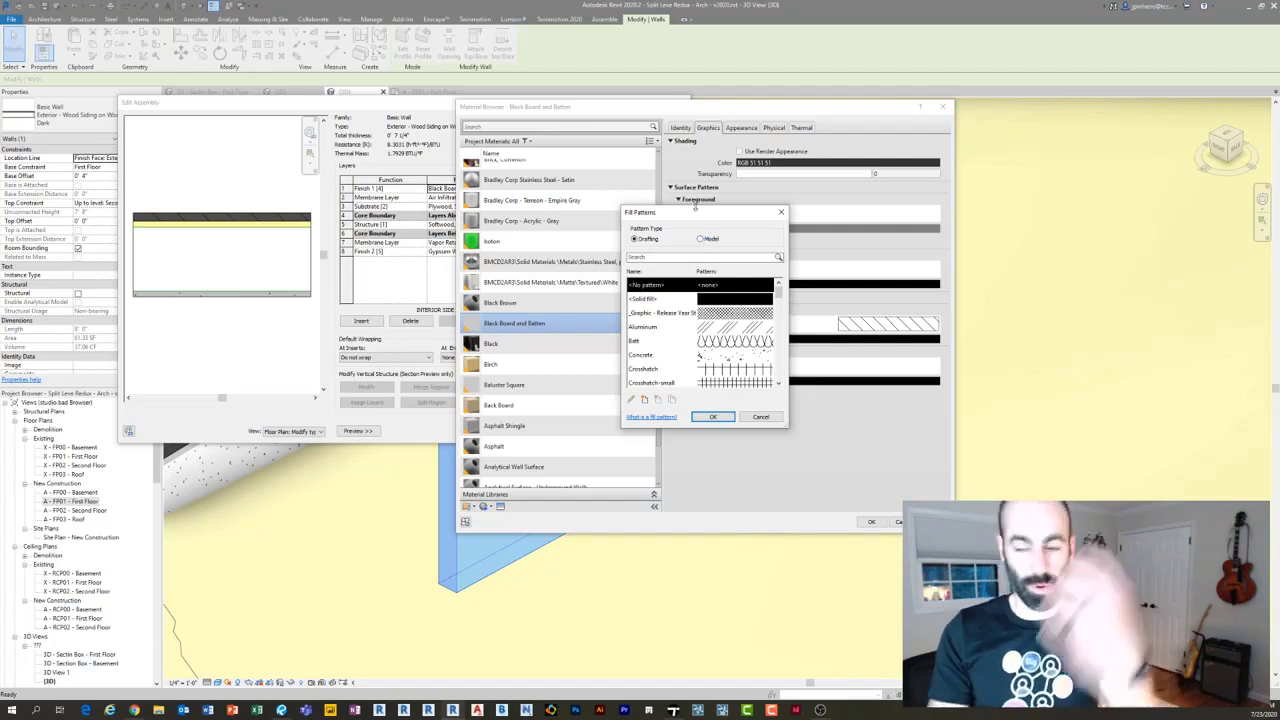
{"action": "left_click", "coordinate": [705, 239]}
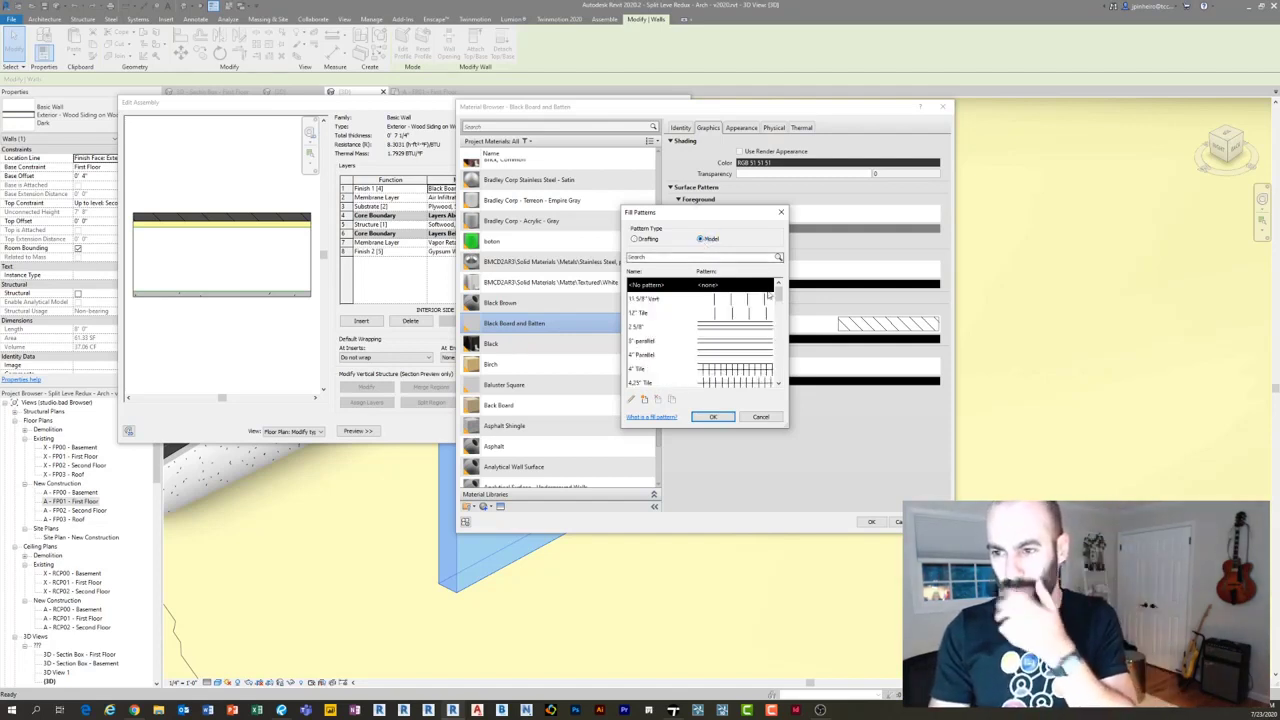
{"action": "left_click", "coordinate": [710, 313]}
{"action": "scroll", "coordinate": [704, 386], "scroll_direction": "down", "scroll_amount": 10}
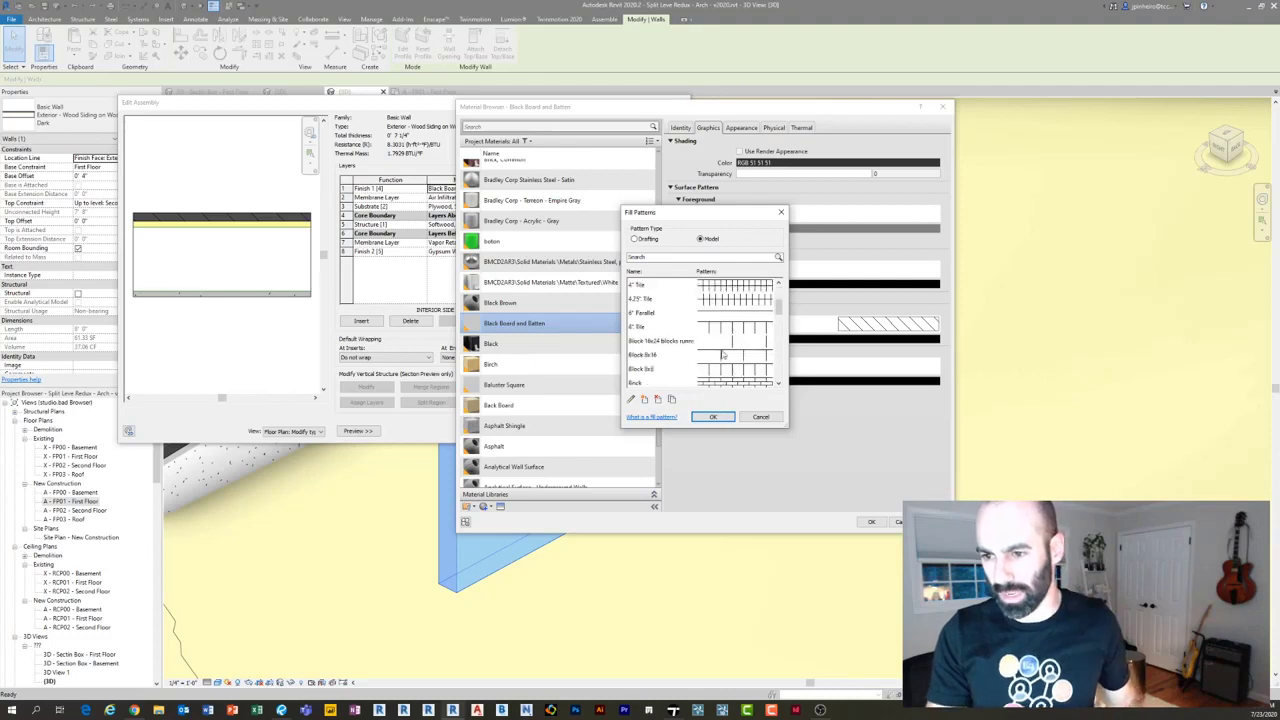
{"action": "scroll", "coordinate": [729, 345], "scroll_direction": "down", "scroll_amount": 5}
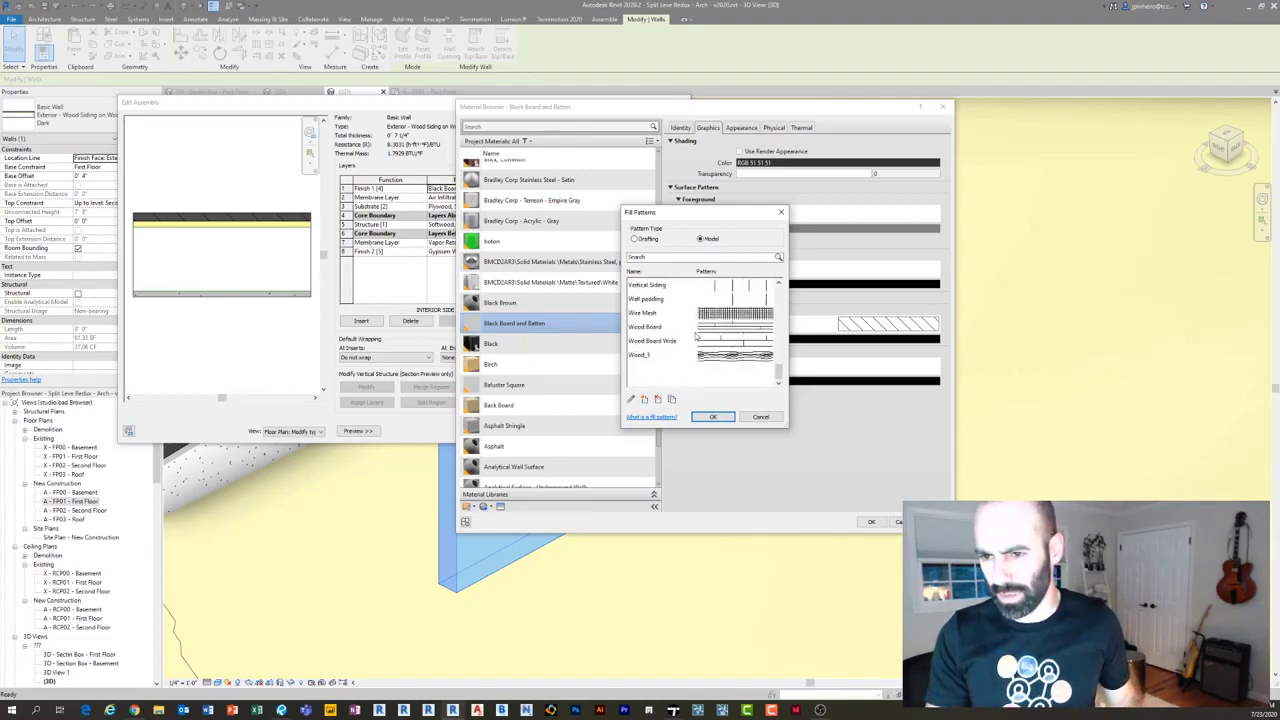
{"action": "scroll", "coordinate": [655, 344], "scroll_direction": "up", "scroll_amount": 1}
{"action": "double_click", "coordinate": [648, 327]}
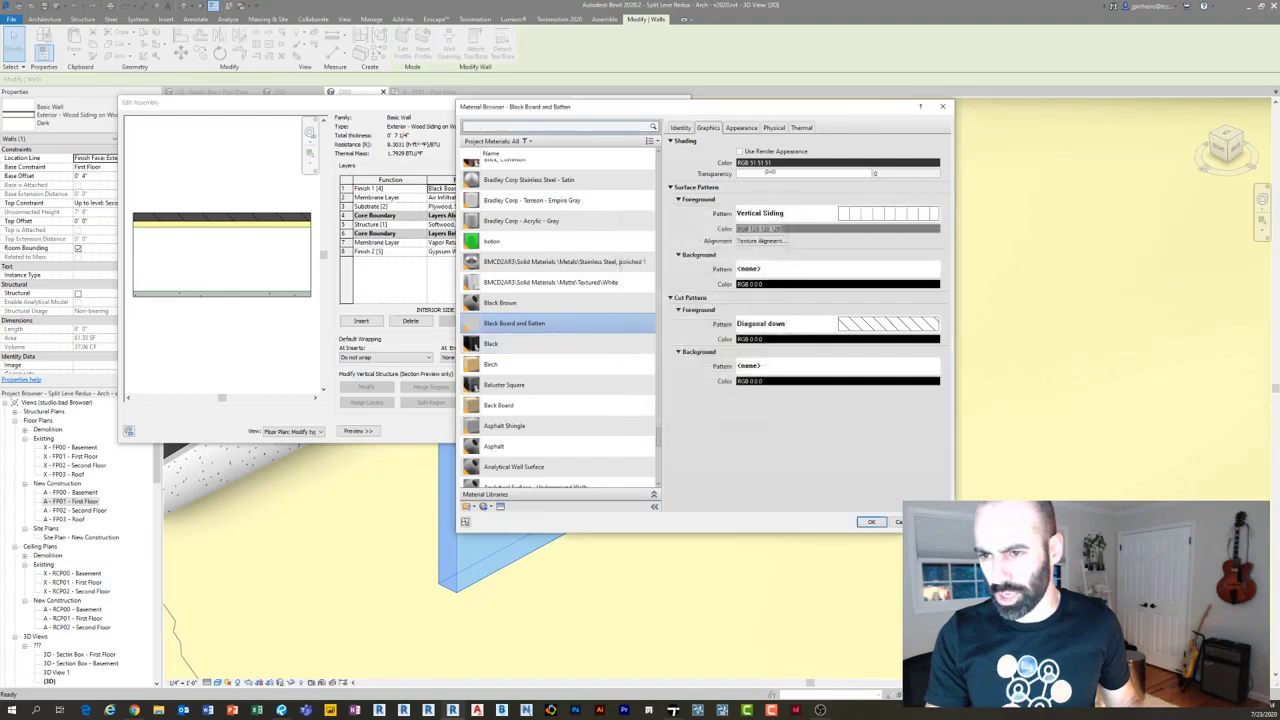
{"action": "left_click", "coordinate": [870, 521]}
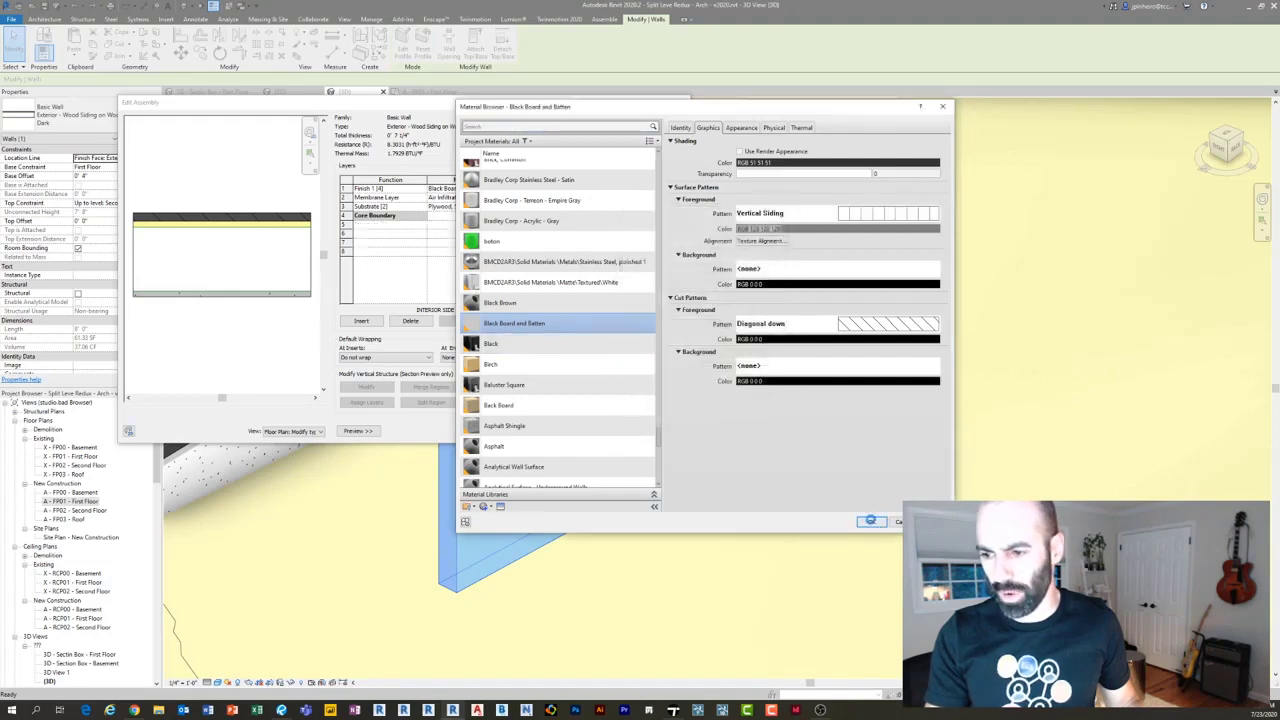
{"action": "left_click", "coordinate": [555, 422]}
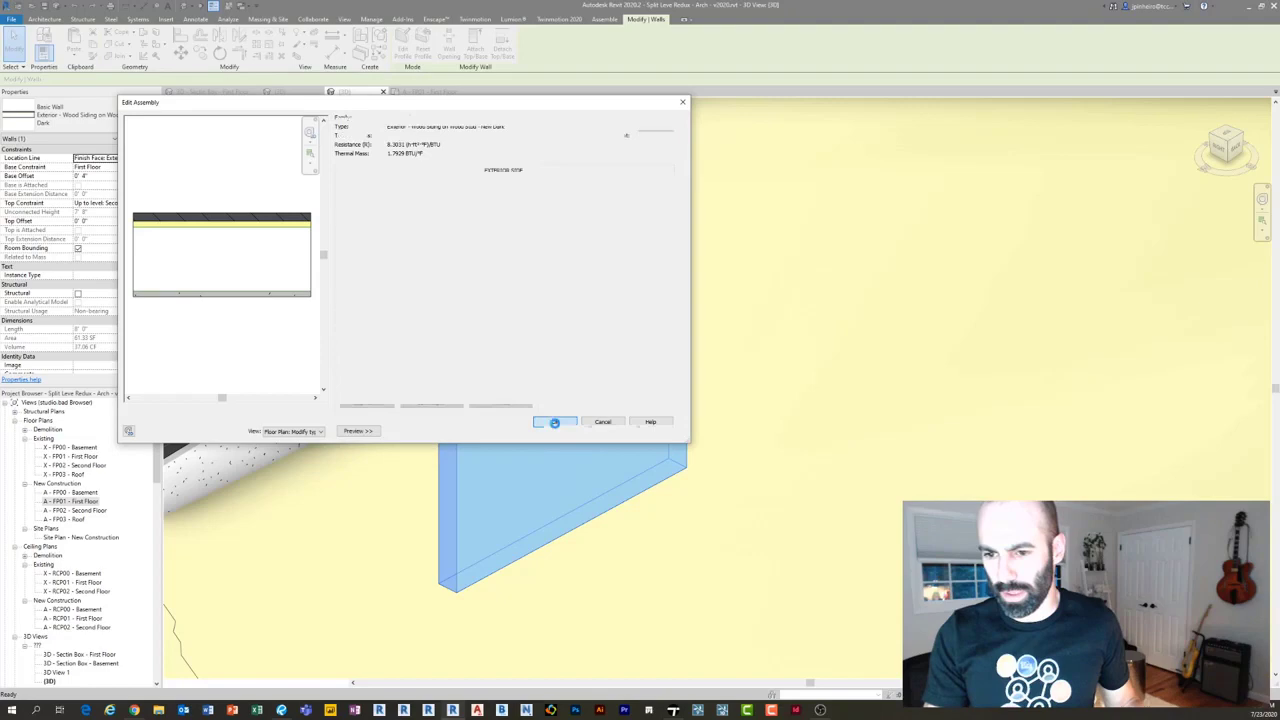
{"action": "left_click", "coordinate": [562, 431]}
Inspect the siding pattern on the freestanding wall and delete that wall.
{"action": "scroll", "coordinate": [769, 454], "scroll_direction": "down", "scroll_amount": 3}
{"action": "middle_click_drag", "start_coordinate": [769, 454], "coordinate": [749, 452]}
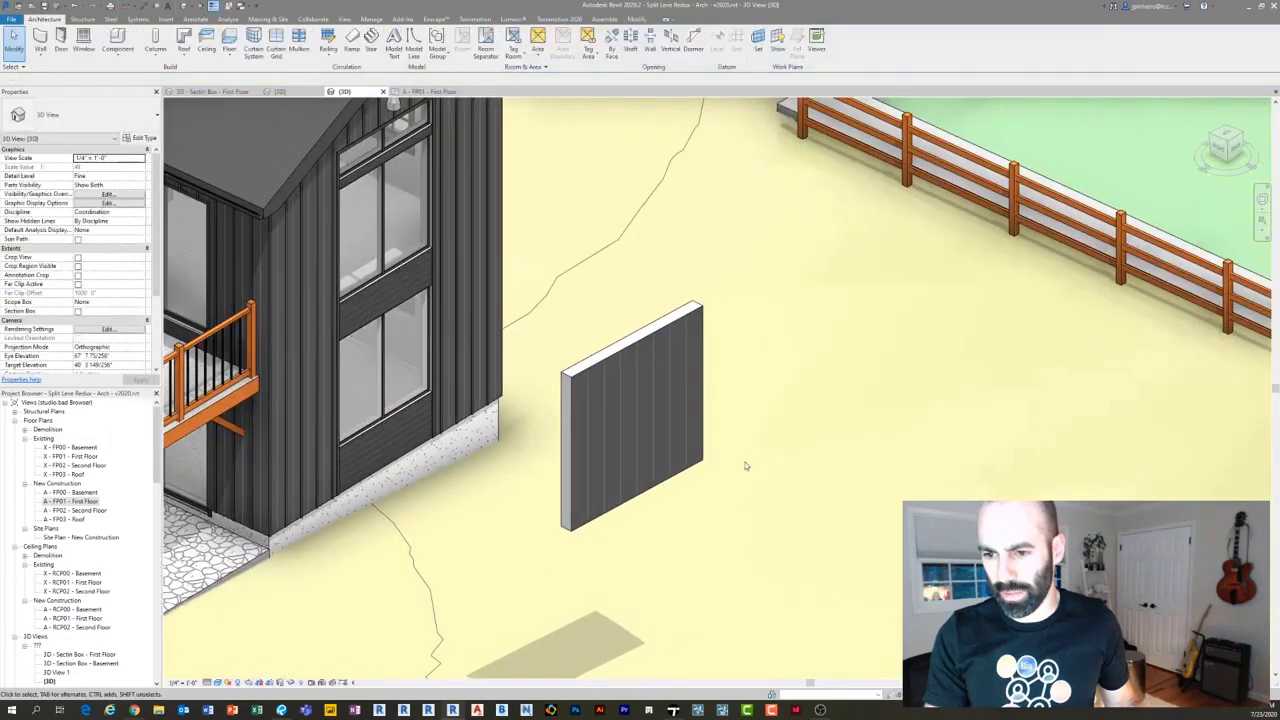
{"action": "left_click", "coordinate": [678, 484]}
{"action": "middle_click_drag", "start_coordinate": [678, 484], "coordinate": [755, 460], "text": "shift"}
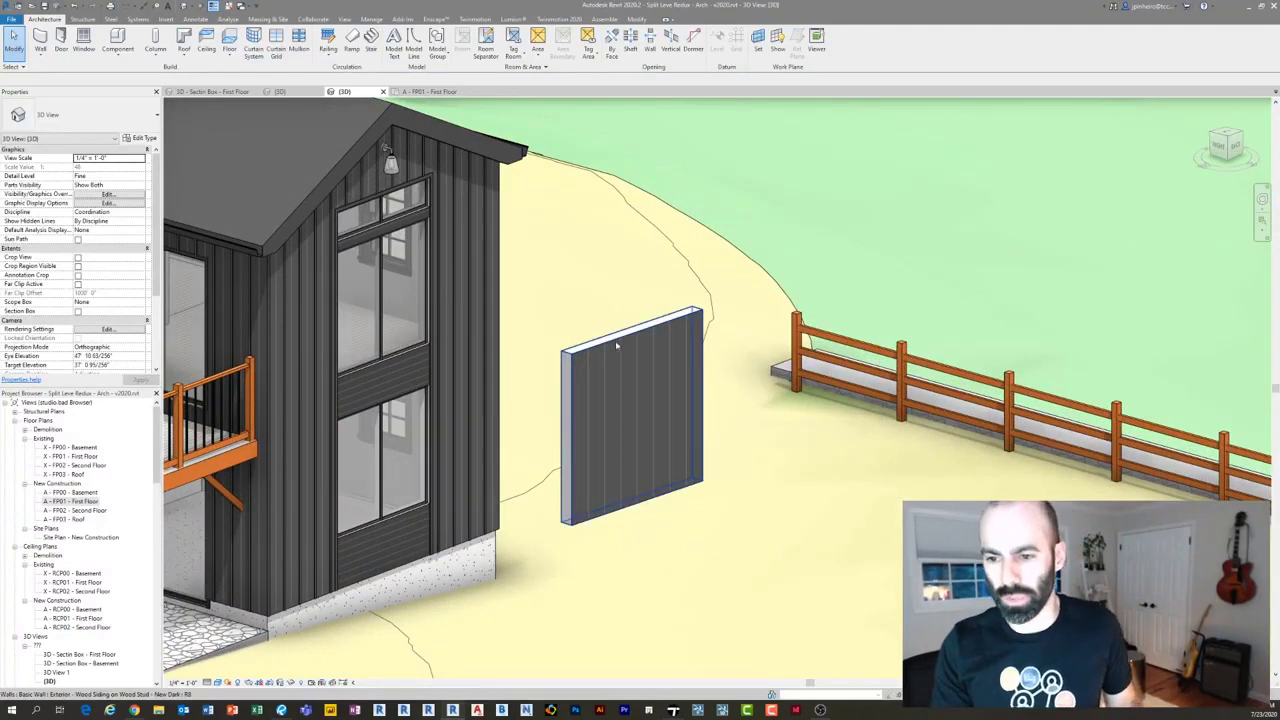
{"action": "left_click", "coordinate": [575, 364]}
{"action": "left_click", "coordinate": [574, 269]}
{"action": "scroll", "coordinate": [566, 267], "scroll_direction": "up", "scroll_amount": 4}
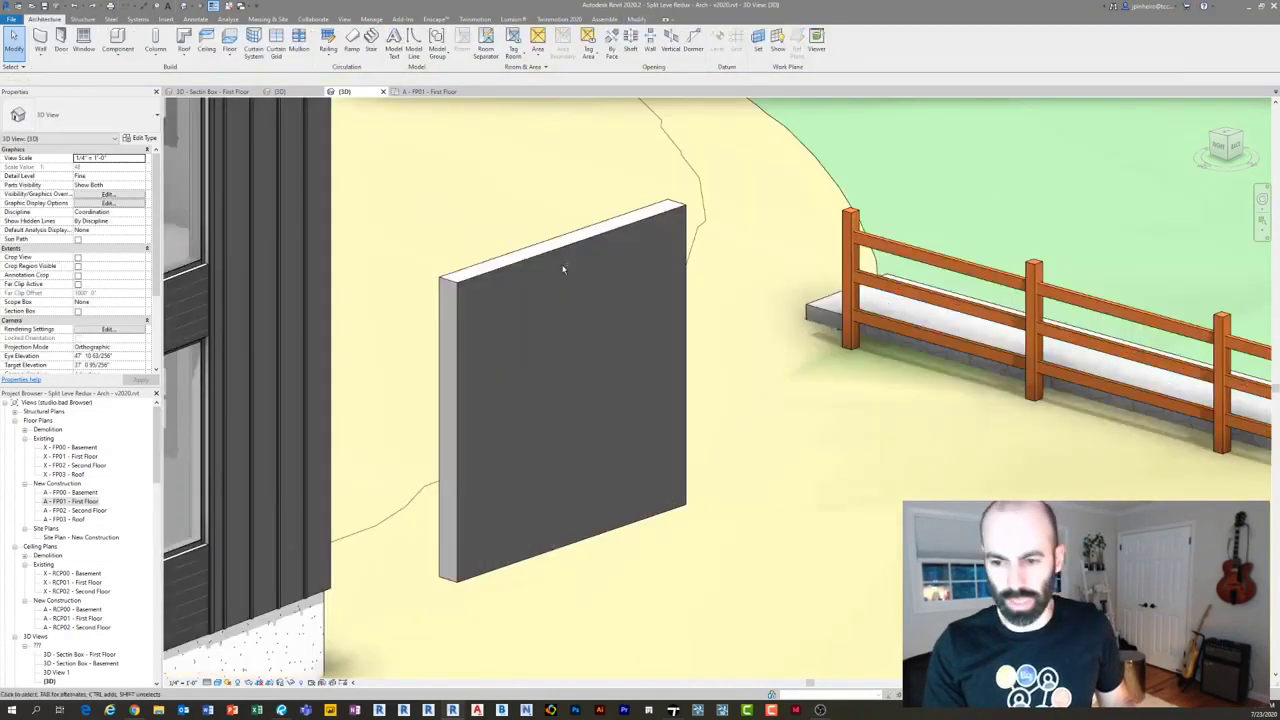
{"action": "left_click", "coordinate": [465, 279]}
{"action": "key", "text": "Delete"}
Create a similar freestanding wall from the house's Board and Batten curtain wall and place it on the ground beside the house.
{"action": "scroll", "coordinate": [634, 359], "scroll_direction": "down", "scroll_amount": 1}
{"action": "middle_click_drag", "start_coordinate": [634, 359], "coordinate": [814, 375]}
{"action": "middle_click_drag", "start_coordinate": [328, 389], "coordinate": [470, 371]}
{"action": "scroll", "coordinate": [471, 371], "scroll_direction": "up", "scroll_amount": 6}
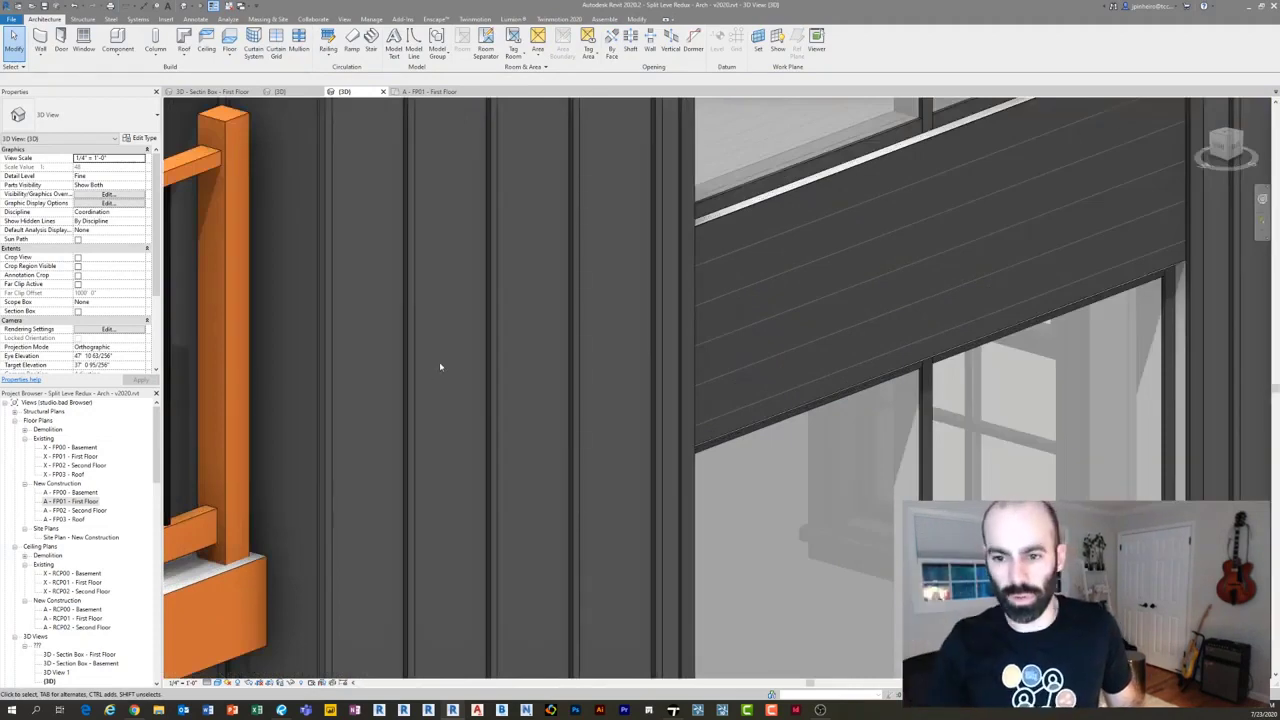
{"action": "scroll", "coordinate": [440, 367], "scroll_direction": "down", "scroll_amount": 5}
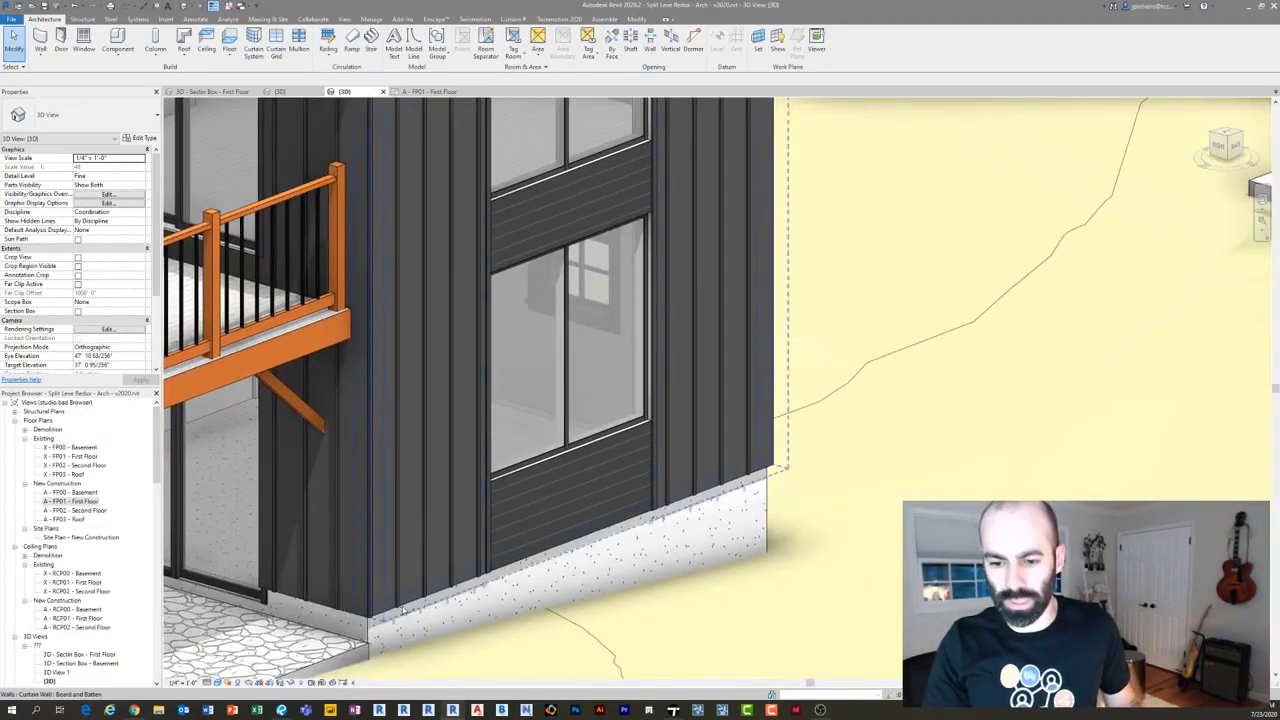
{"action": "left_click", "coordinate": [404, 610]}
{"action": "middle_click_drag", "start_coordinate": [404, 610], "coordinate": [440, 497], "text": "shift"}
{"action": "scroll", "coordinate": [548, 563], "scroll_direction": "down", "scroll_amount": 3}
{"action": "key", "text": "c"}
{"action": "key", "text": "s"}
{"action": "left_click", "coordinate": [433, 556]}
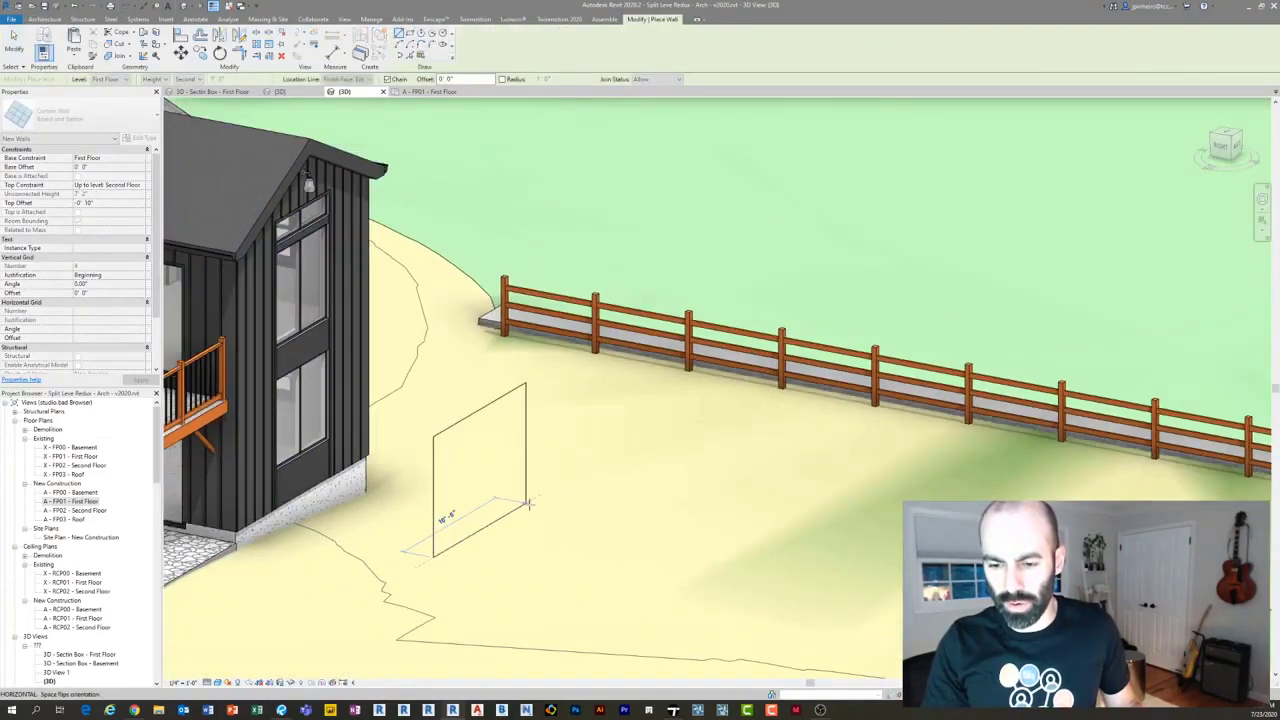
{"action": "left_click", "coordinate": [528, 503]}
{"action": "key", "text": "Escape"}
{"action": "key", "text": "Escape"}
Examine the boards and battens of the newly placed freestanding curtain wall up close and along its upper edge.
{"action": "scroll", "coordinate": [536, 550], "scroll_direction": "up", "scroll_amount": 5}
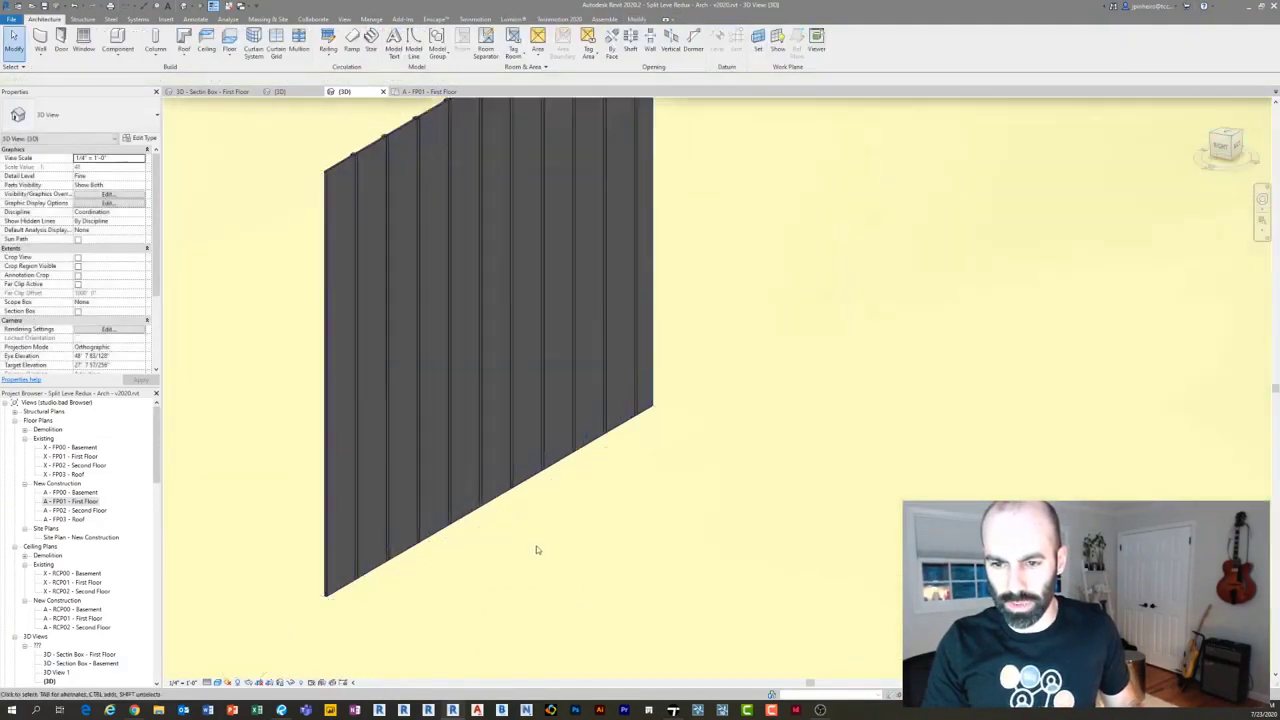
{"action": "middle_click_drag", "start_coordinate": [572, 531], "coordinate": [480, 556]}
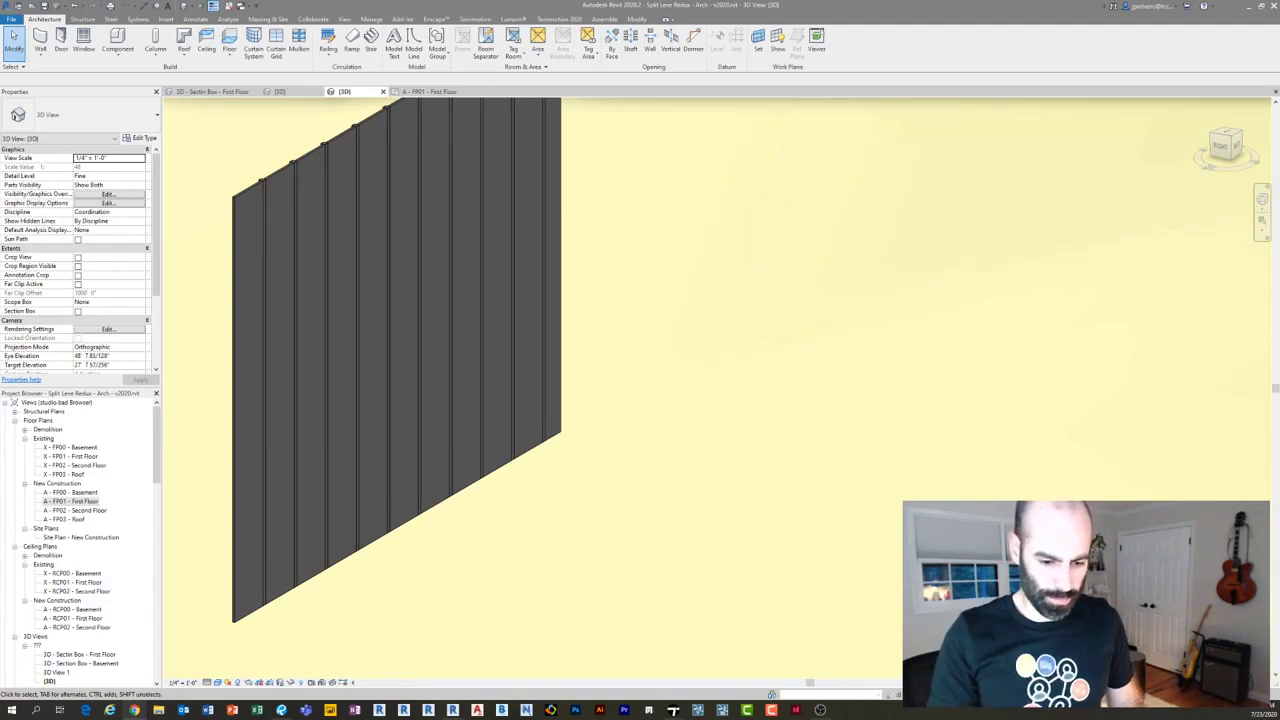
{"action": "scroll", "coordinate": [630, 350], "scroll_direction": "down", "scroll_amount": 3}
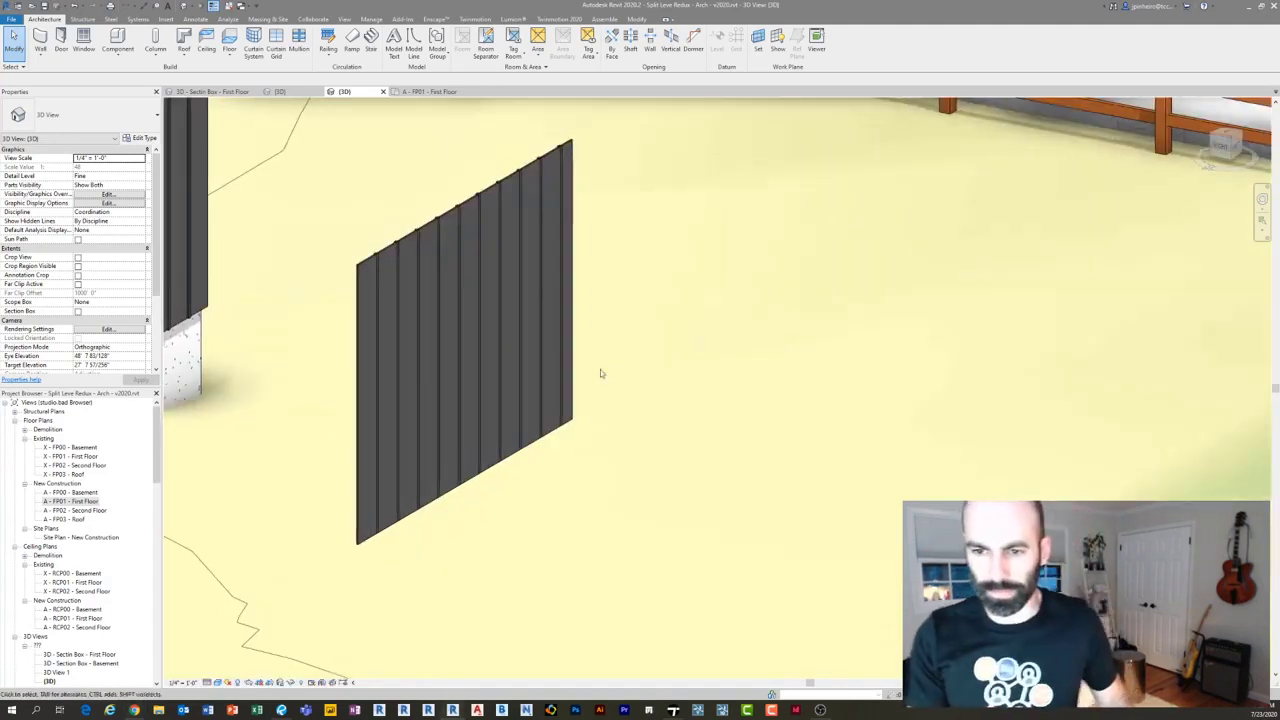
{"action": "scroll", "coordinate": [477, 197], "scroll_direction": "up", "scroll_amount": 4}
{"action": "left_click", "coordinate": [467, 200]}
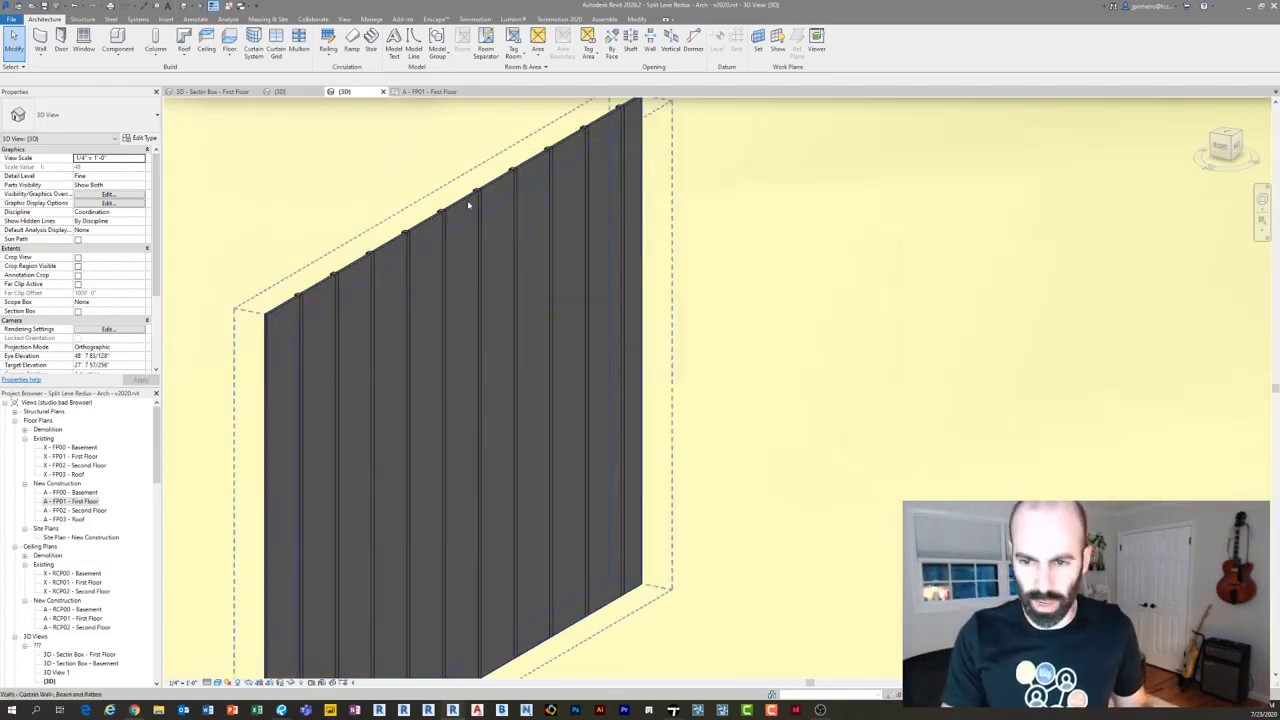
{"action": "middle_click_drag", "start_coordinate": [467, 200], "coordinate": [405, 231], "text": "shift"}
{"action": "key", "text": "Escape"}
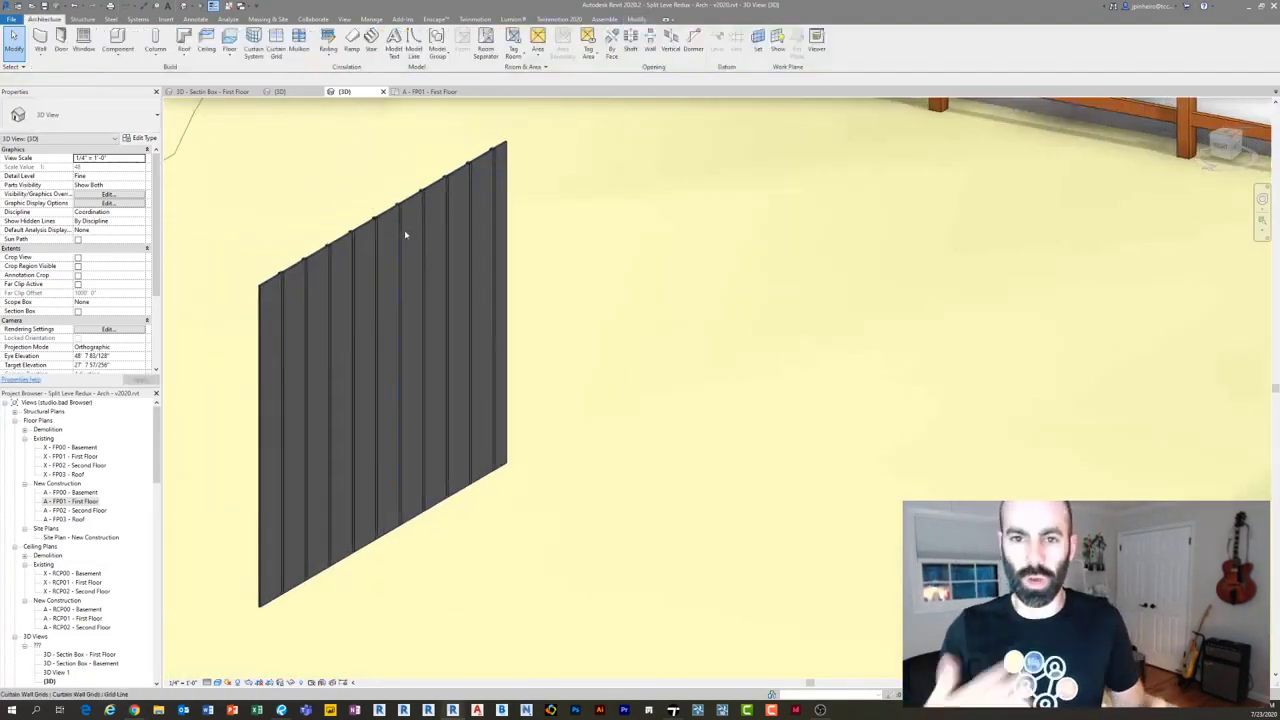
Open the type properties of the freestanding Board and Batten curtain wall and review its curtain panel and vertical grid spacing.
{"action": "left_click", "coordinate": [423, 380]}
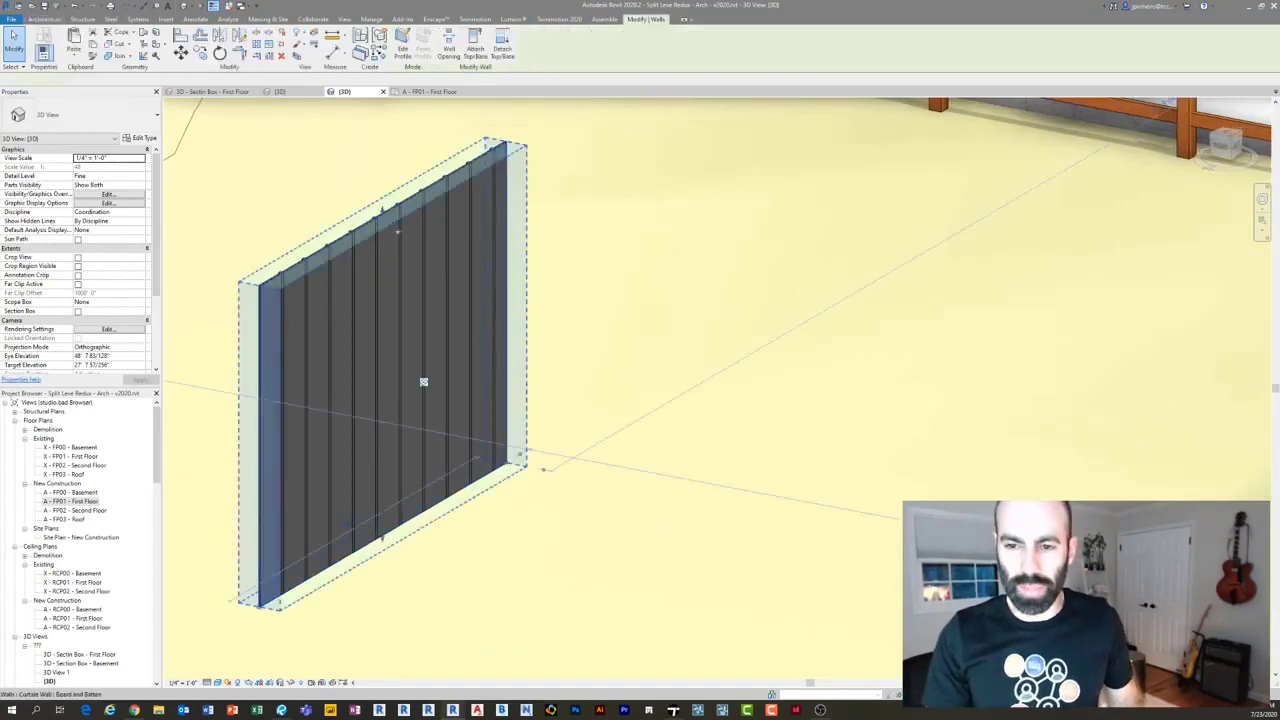
{"action": "key", "text": "Escape"}
{"action": "double_click", "coordinate": [423, 380]}
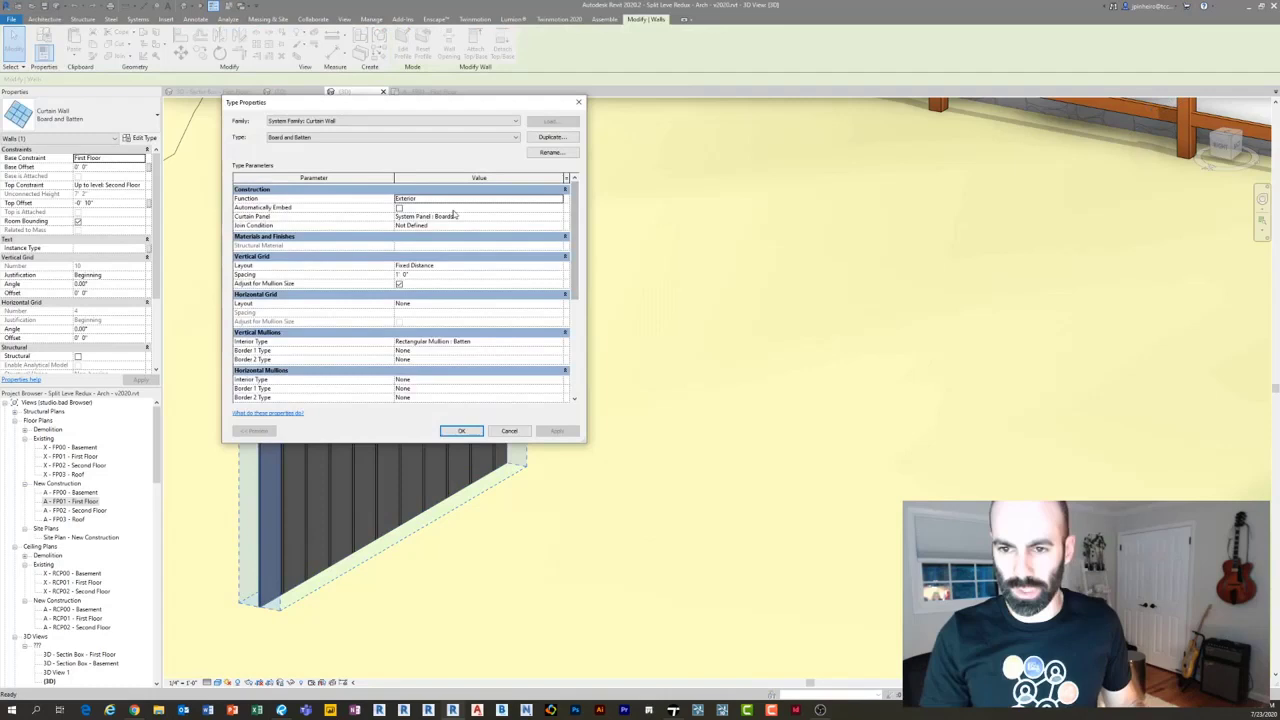
{"action": "left_click", "coordinate": [490, 217]}
{"action": "left_click", "coordinate": [560, 219]}
{"action": "left_click", "coordinate": [559, 220]}
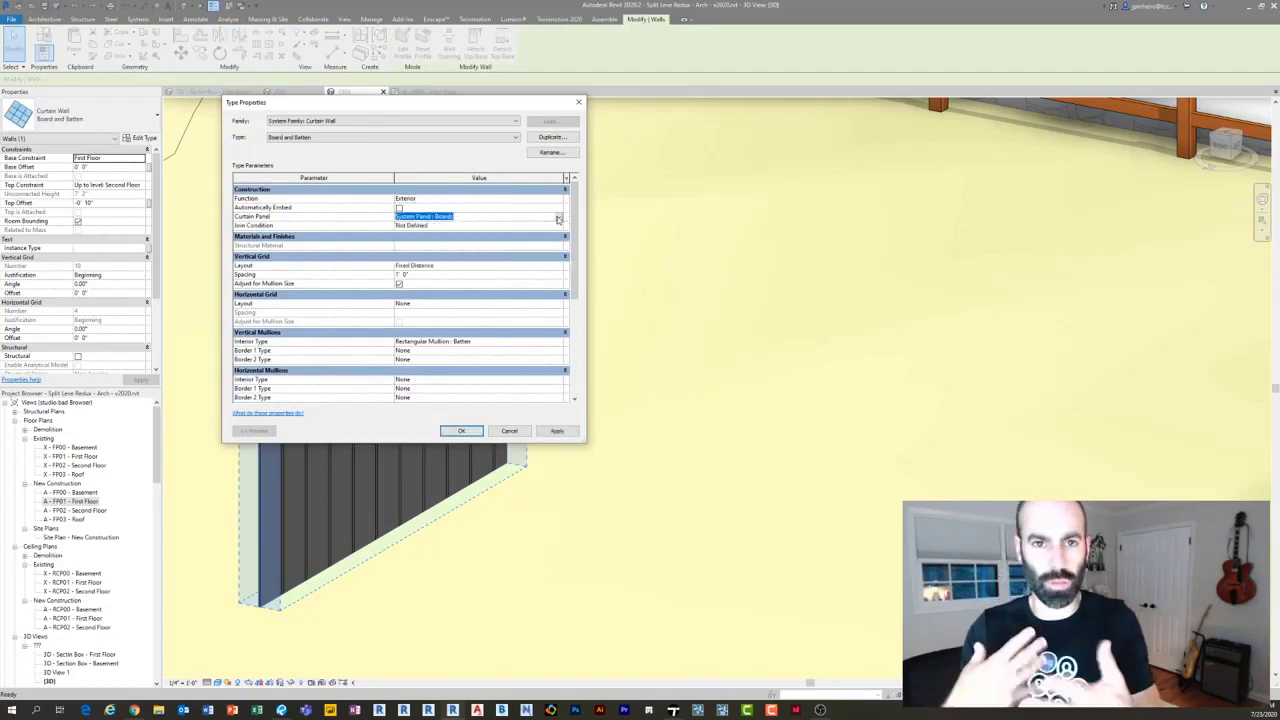
{"action": "left_click", "coordinate": [503, 275]}
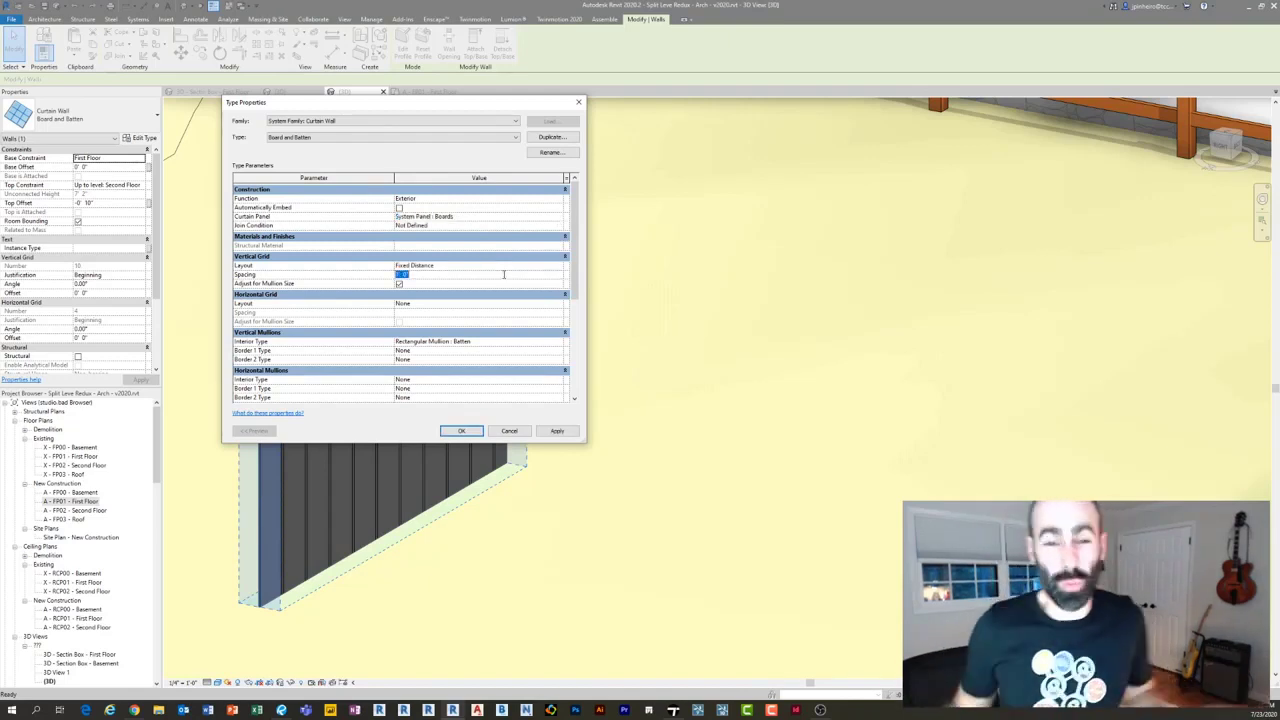
Review the interior type choices for the vertical mullions, then close the type properties without changes and deselect the wall.
{"action": "left_click", "coordinate": [521, 344]}
{"action": "left_click", "coordinate": [558, 344]}
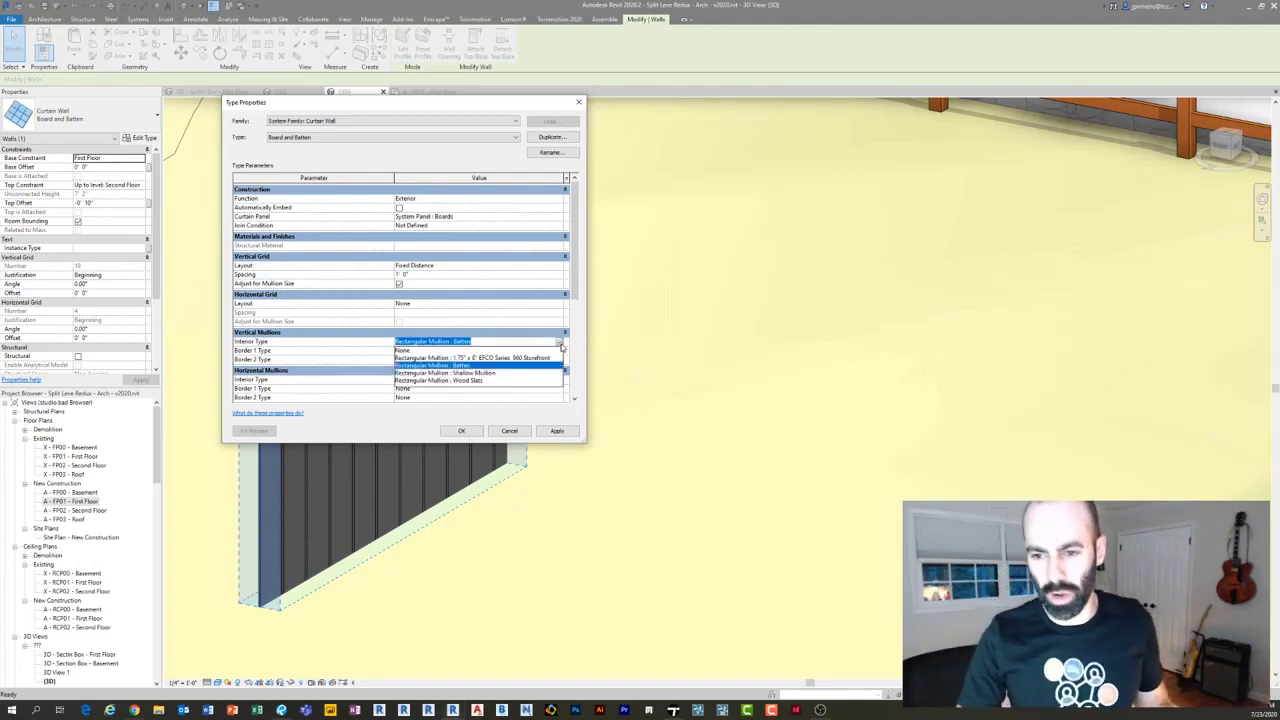
{"action": "left_click", "coordinate": [560, 344]}
{"action": "left_click", "coordinate": [500, 433]}
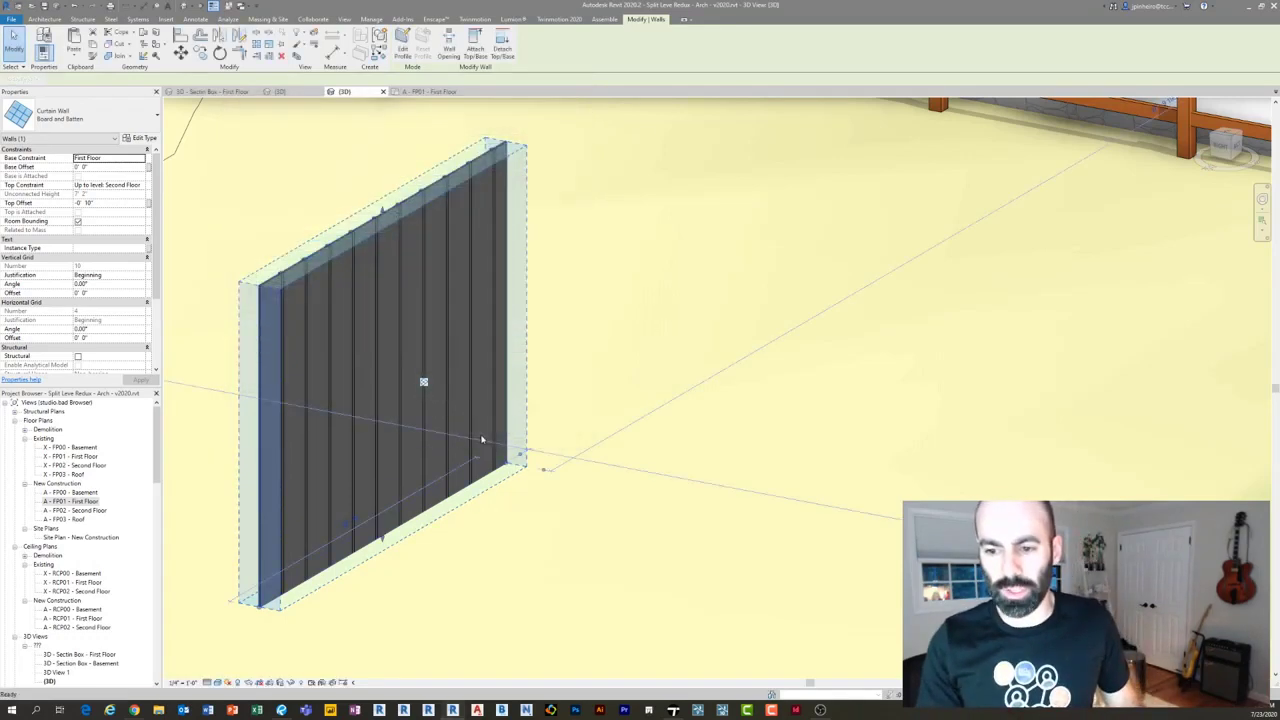
{"action": "key", "text": "Escape"}
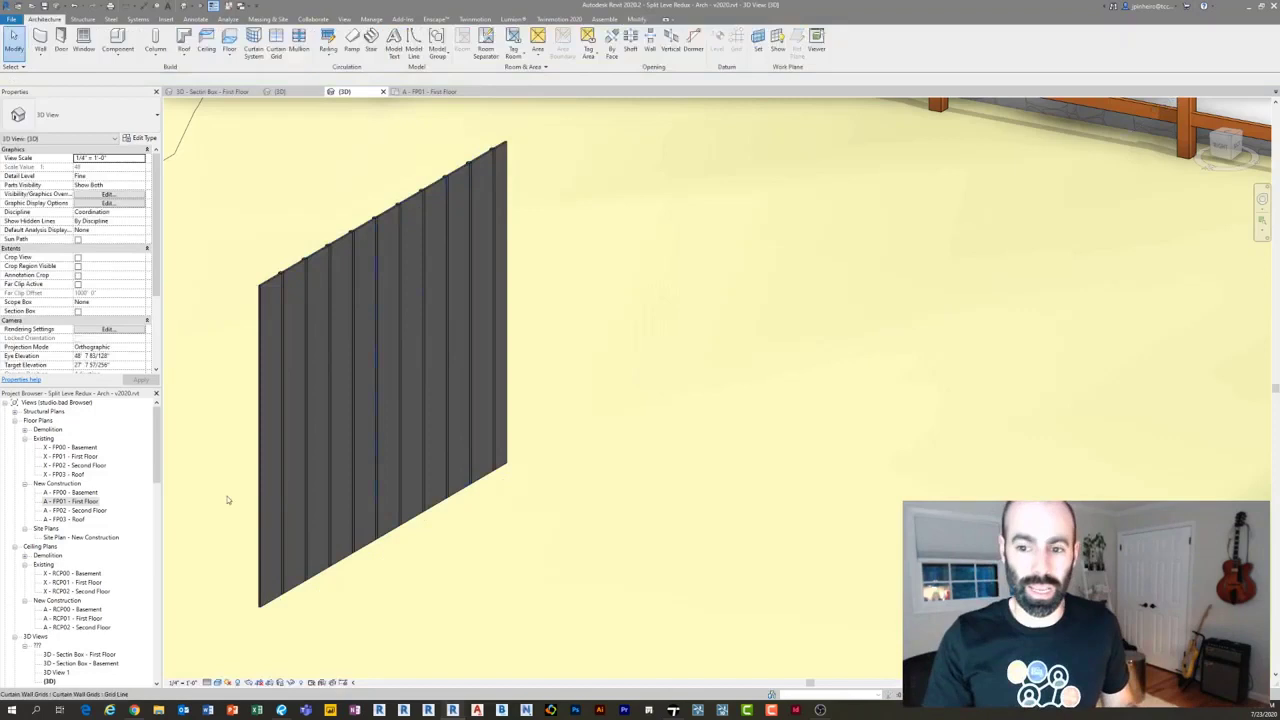
Locate the Rectangular Mullion types under Curtain Wall Mullions among the project's families.
{"action": "left_click_drag", "start_coordinate": [156, 466], "coordinate": [149, 666]}
{"action": "left_click", "coordinate": [15, 457]}
{"action": "scroll", "coordinate": [75, 520], "scroll_direction": "up", "scroll_amount": 5}
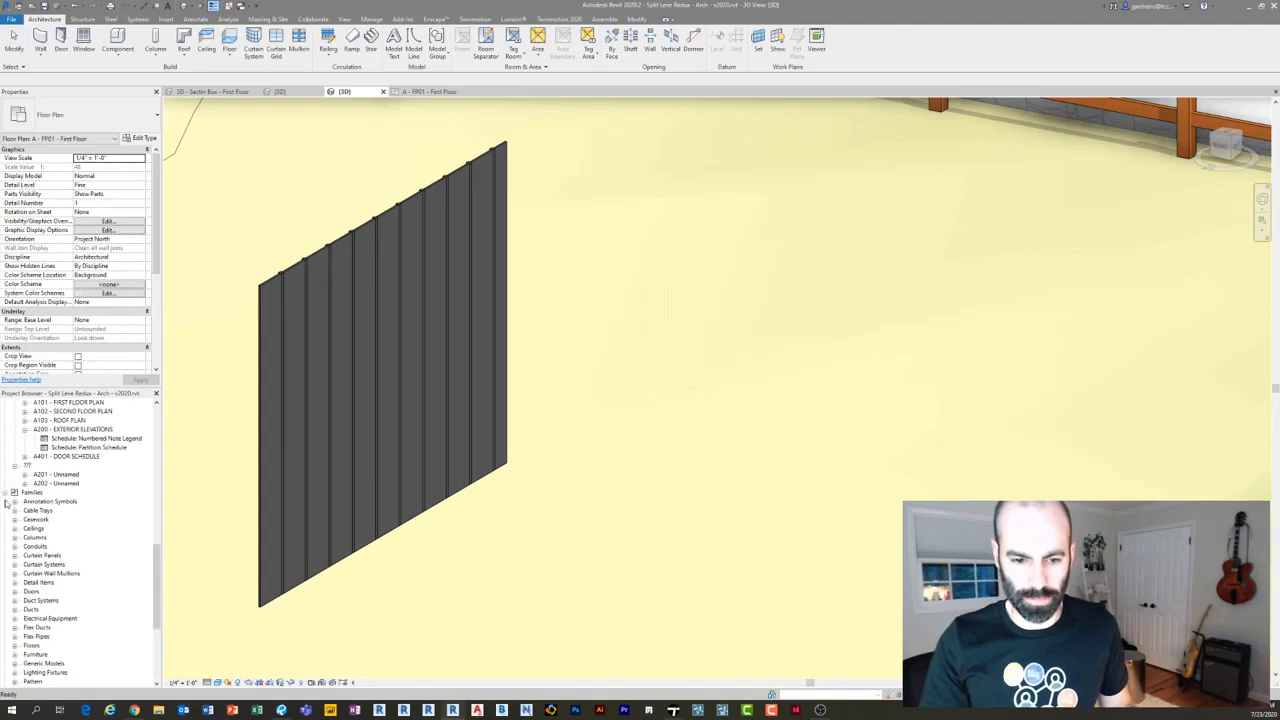
{"action": "left_click", "coordinate": [12, 493]}
{"action": "left_click", "coordinate": [12, 664]}
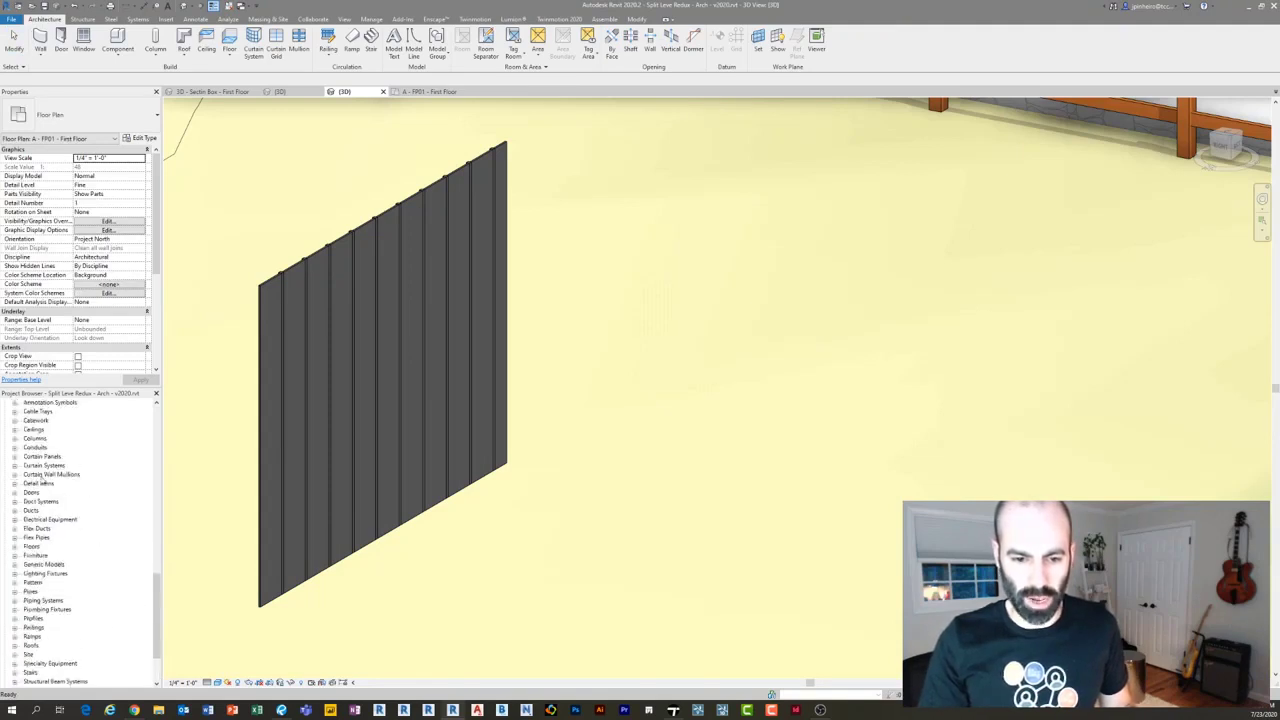
{"action": "left_click", "coordinate": [40, 475]}
{"action": "left_click", "coordinate": [14, 474]}
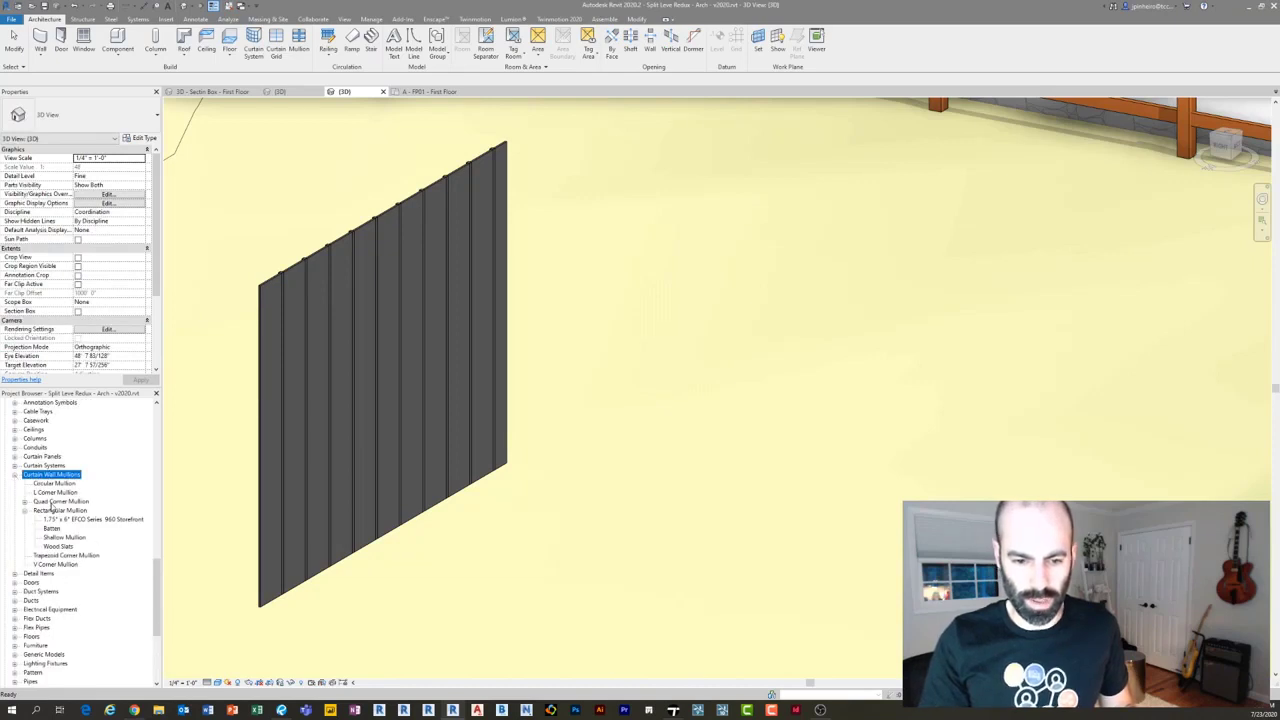
{"action": "left_click", "coordinate": [25, 511]}
{"action": "left_click", "coordinate": [58, 511]}
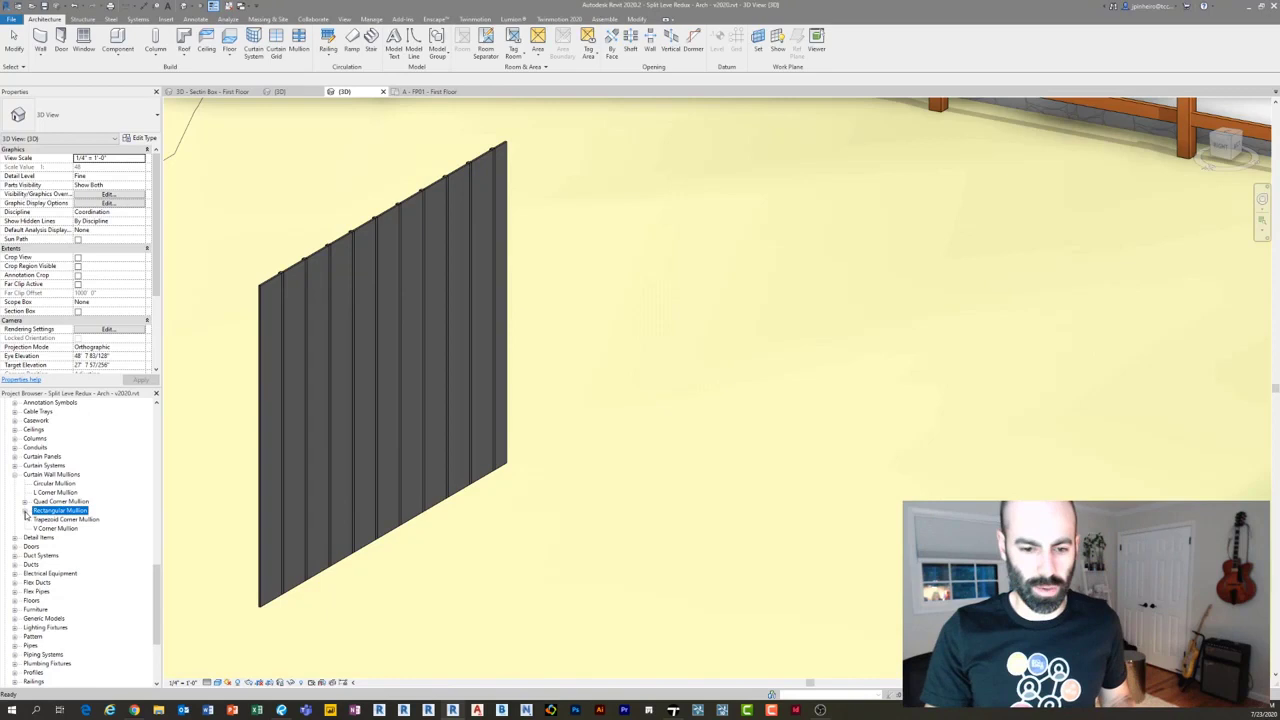
{"action": "left_click", "coordinate": [25, 511]}
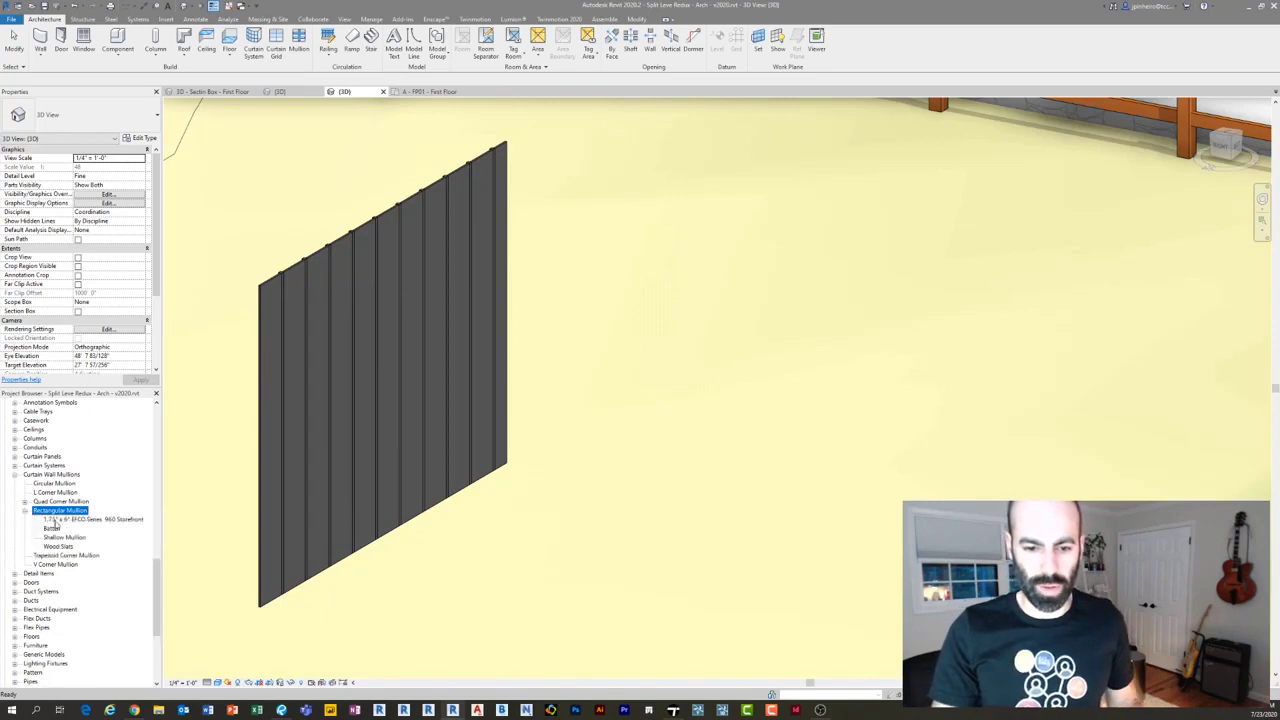
Duplicate the Batten type of the Rectangular Mullion family and keep the default name for the copy.
{"action": "left_click", "coordinate": [65, 521]}
{"action": "left_click", "coordinate": [52, 529]}
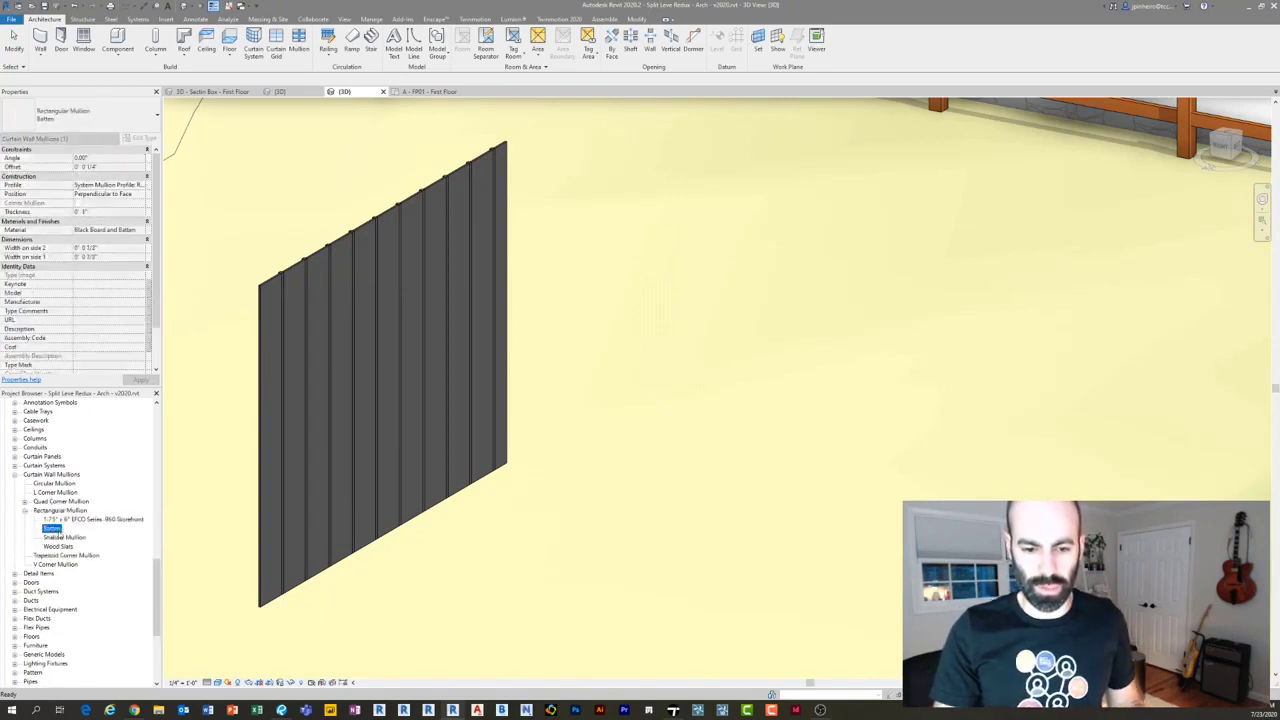
{"action": "right_click", "coordinate": [55, 530]}
{"action": "left_click", "coordinate": [91, 543]}
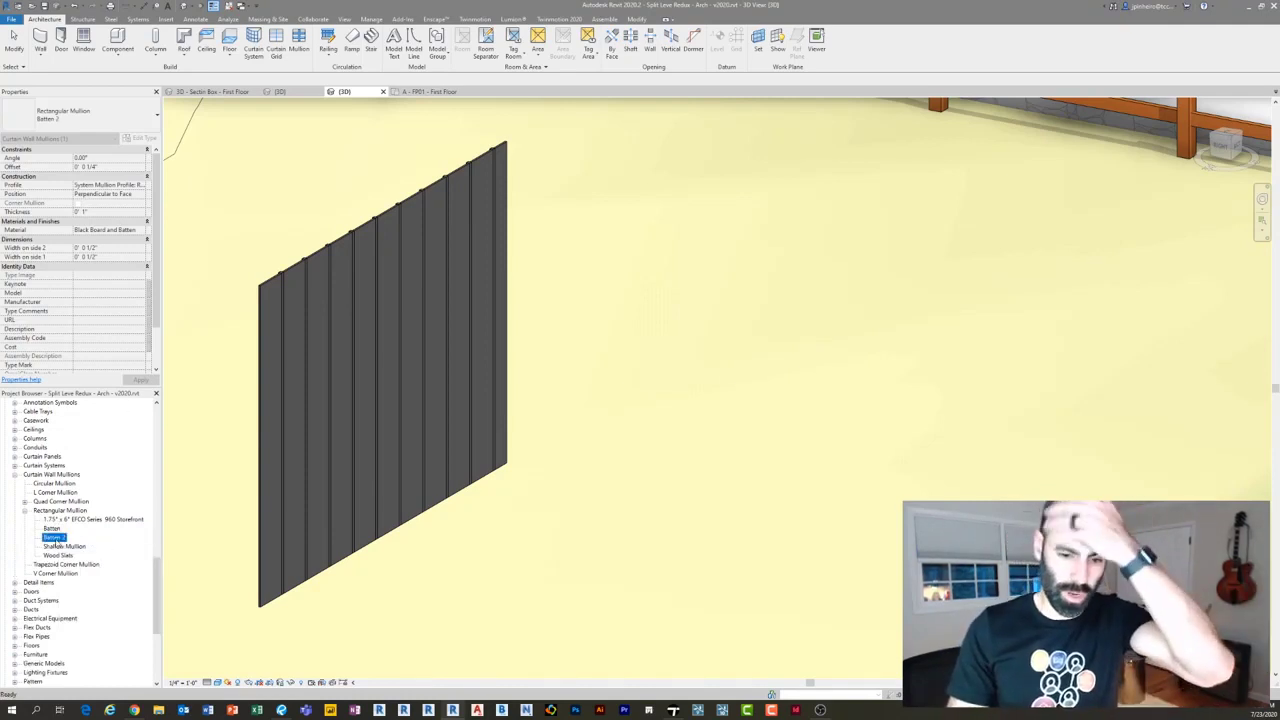
{"action": "key", "text": "F2"}
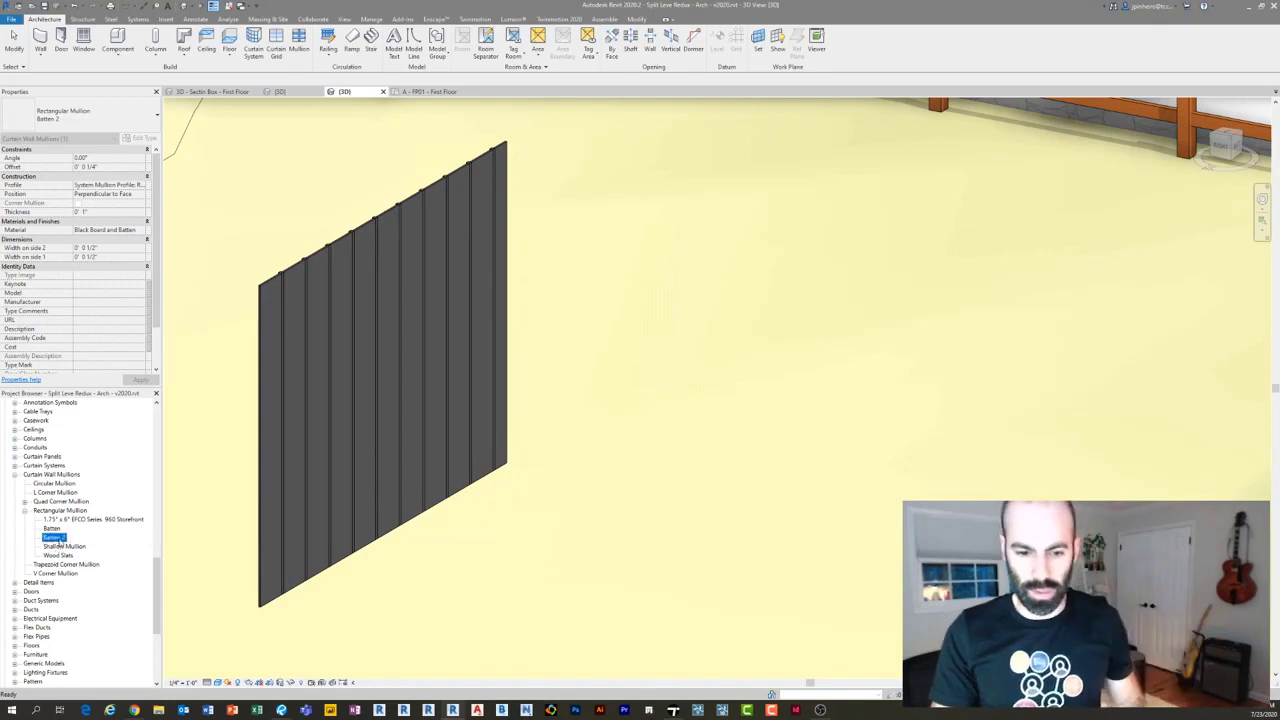
Set the thickness of the Batten 2 mullion type to 1.5" and accept its type properties.
{"action": "double_click", "coordinate": [55, 539]}
{"action": "left_click_drag", "start_coordinate": [390, 111], "coordinate": [341, 130]}
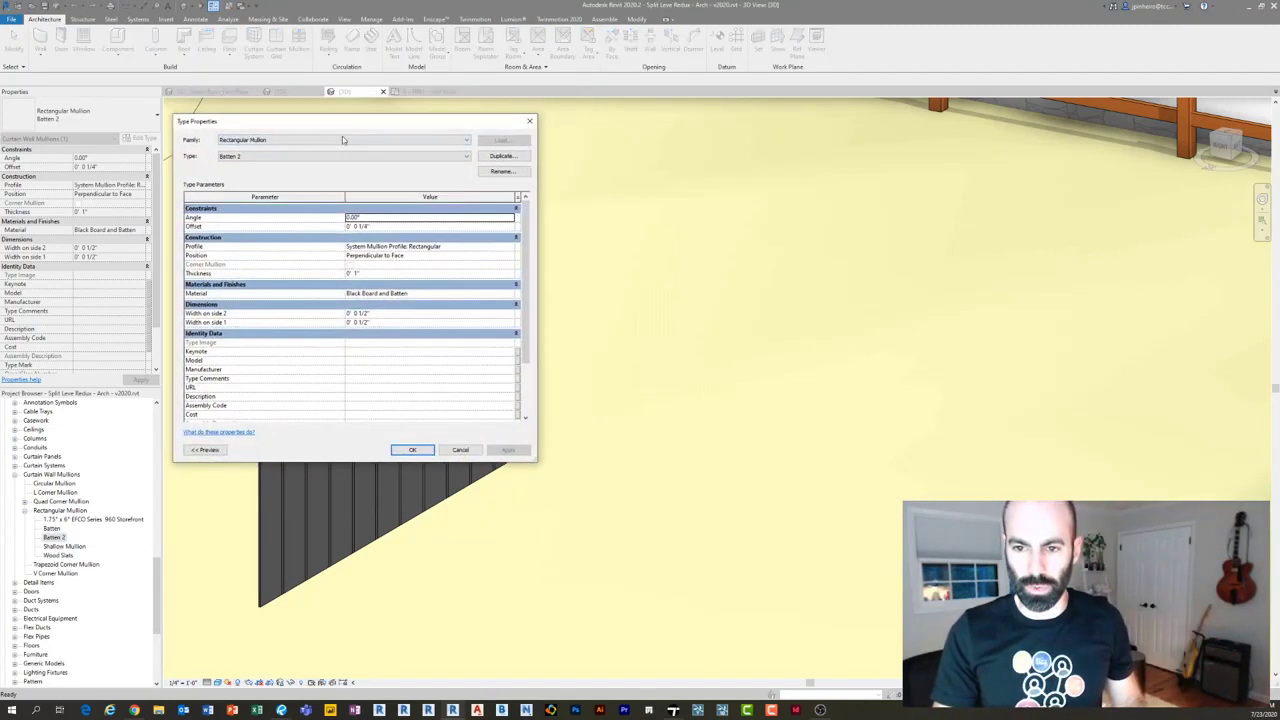
{"action": "left_click", "coordinate": [398, 273]}
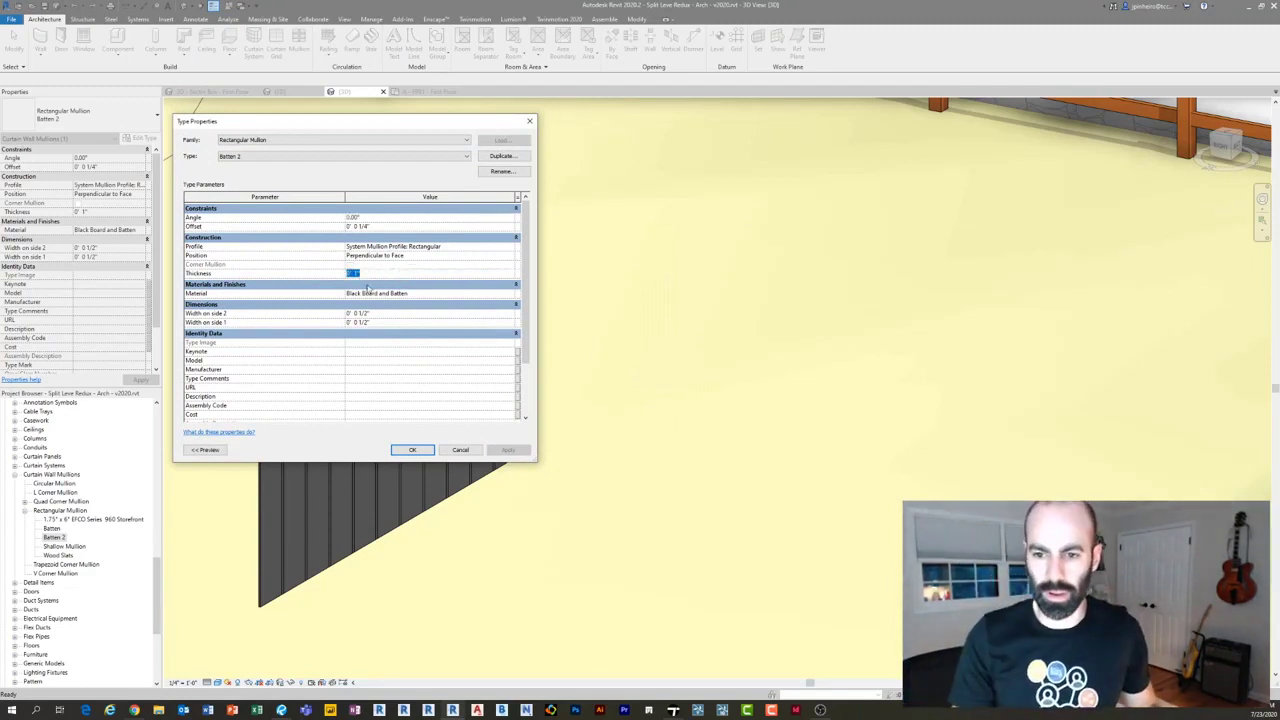
{"action": "left_click", "coordinate": [387, 314]}
{"action": "left_click", "coordinate": [390, 272]}
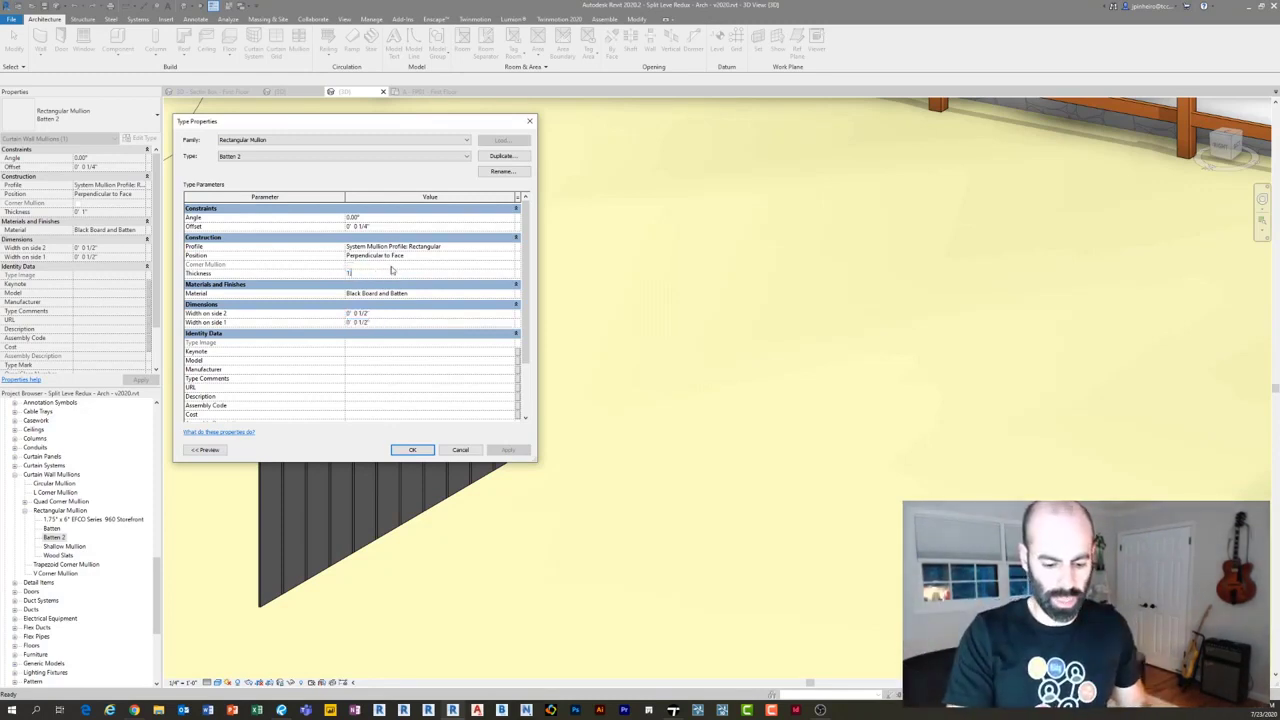
{"action": "left_click", "coordinate": [462, 295]}
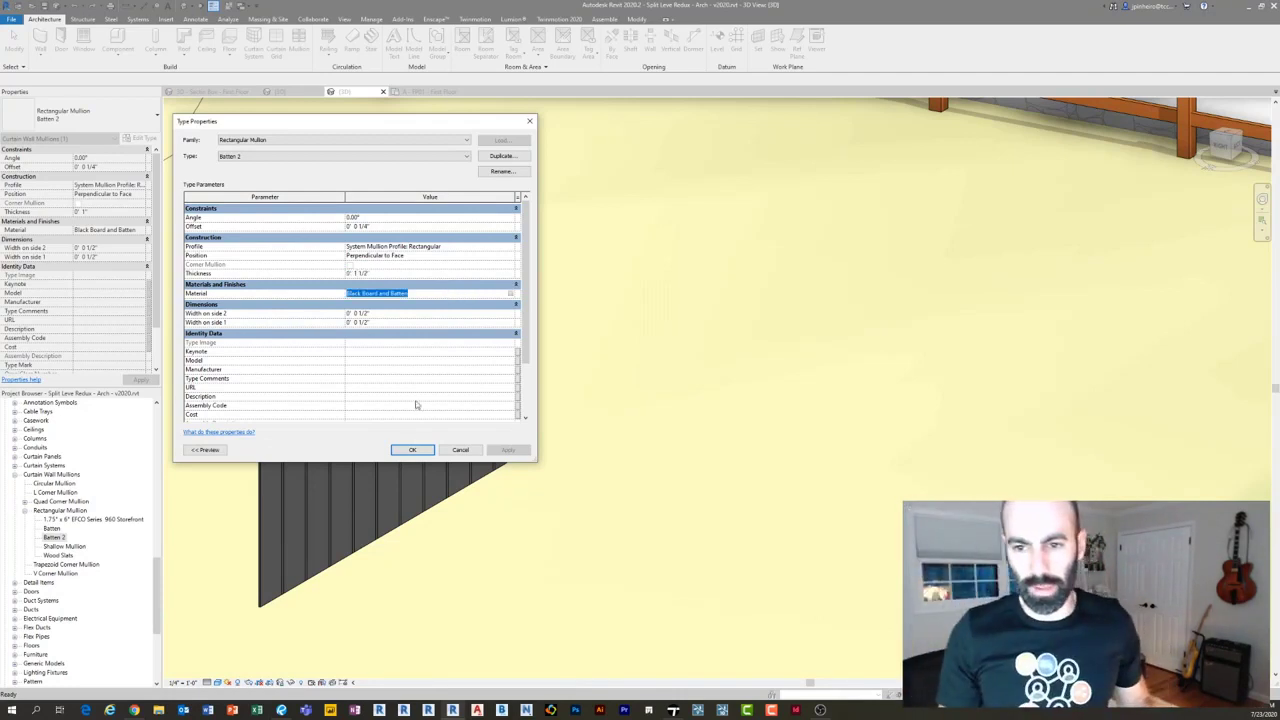
{"action": "left_click", "coordinate": [414, 228]}
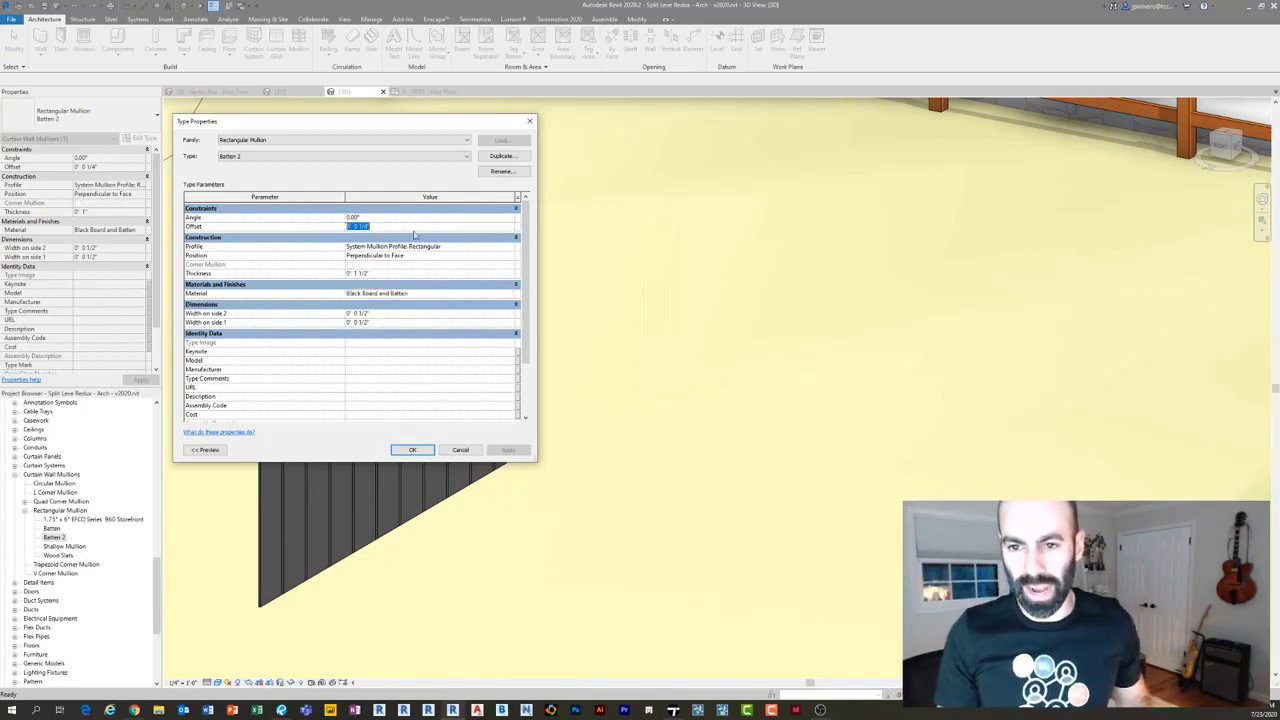
{"action": "left_click", "coordinate": [414, 450]}
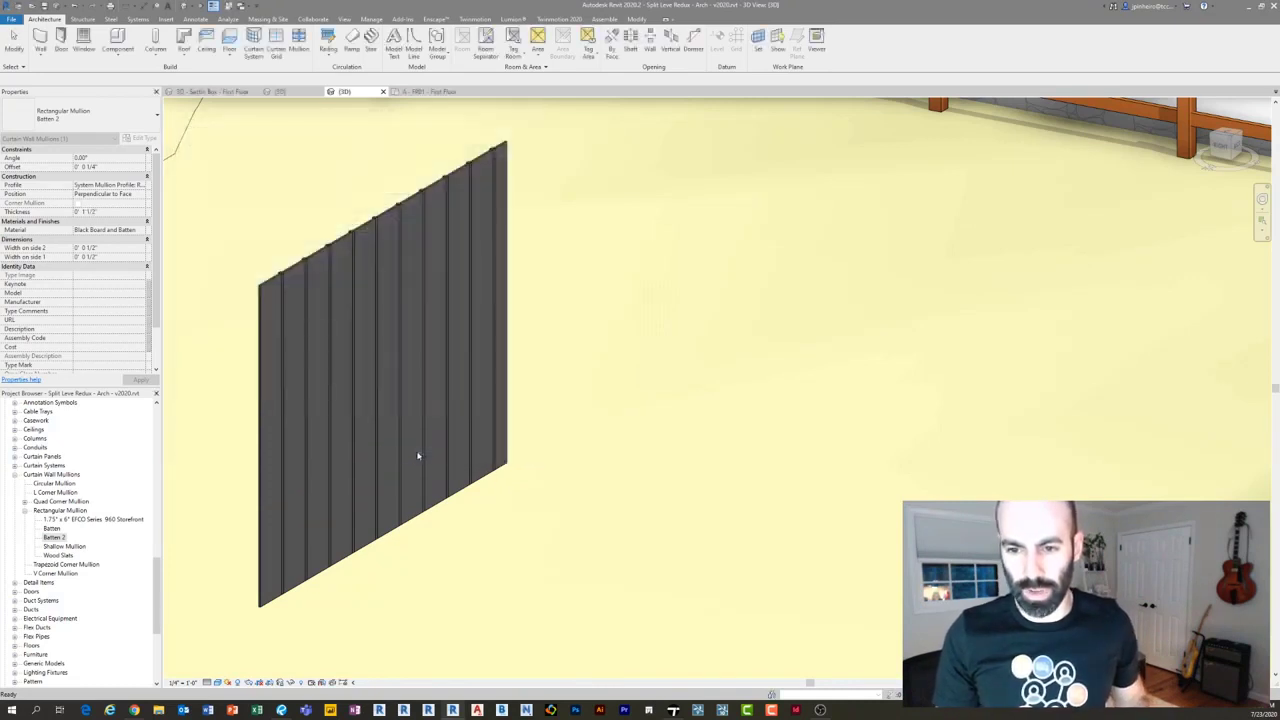
Collapse the curtain wall mullions and list the System Panel types under Curtain Panels, checking Boards and Glazed - Type G.
{"action": "left_click", "coordinate": [55, 537]}
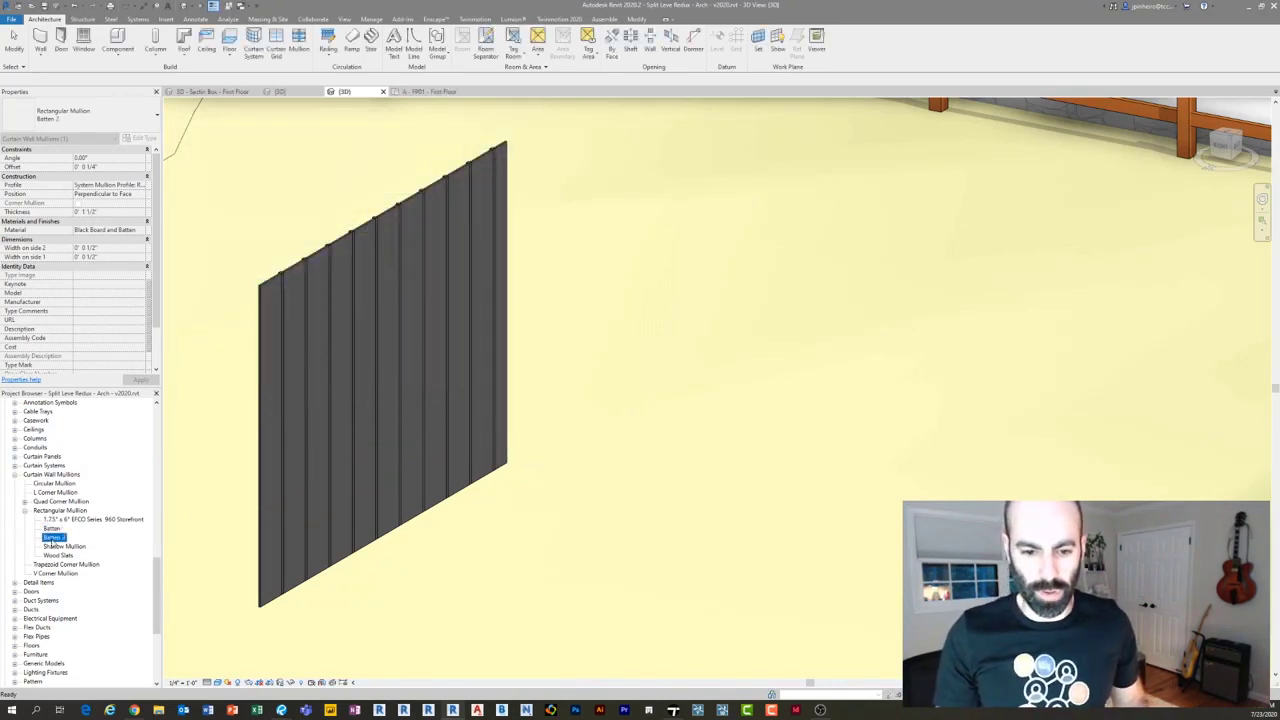
{"action": "left_click", "coordinate": [246, 363]}
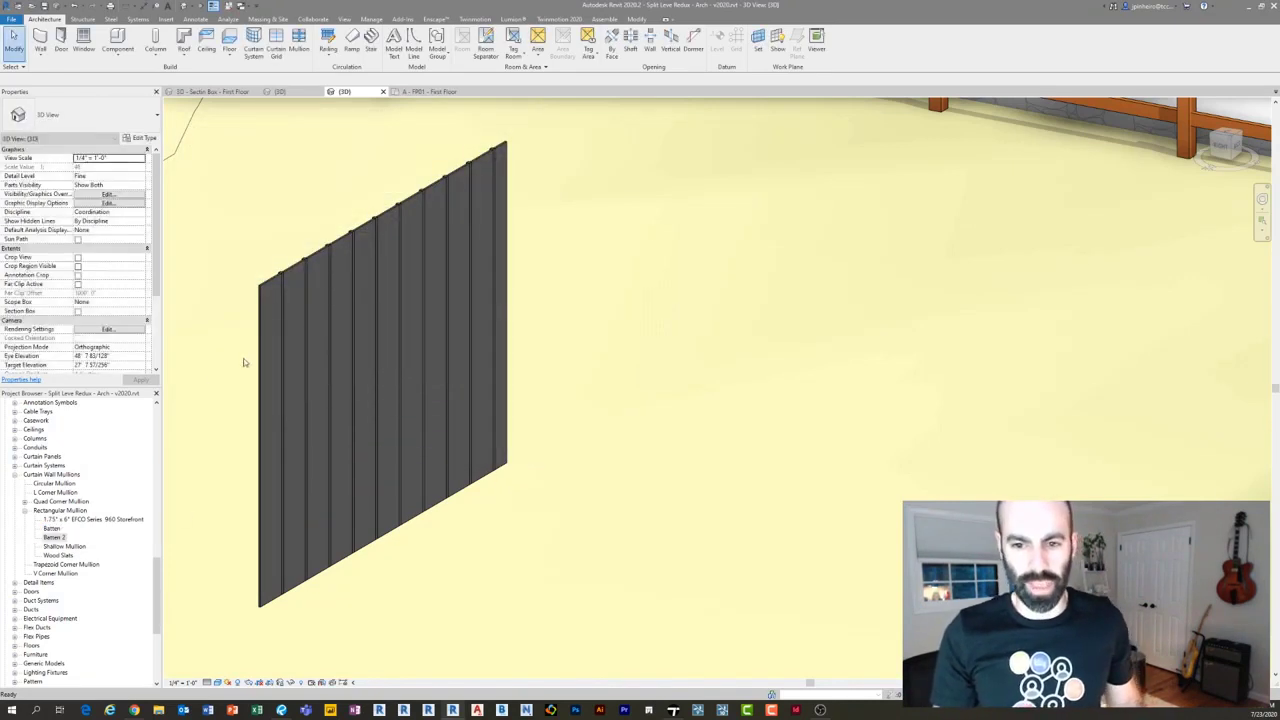
{"action": "left_click", "coordinate": [14, 474]}
{"action": "left_click", "coordinate": [15, 456]}
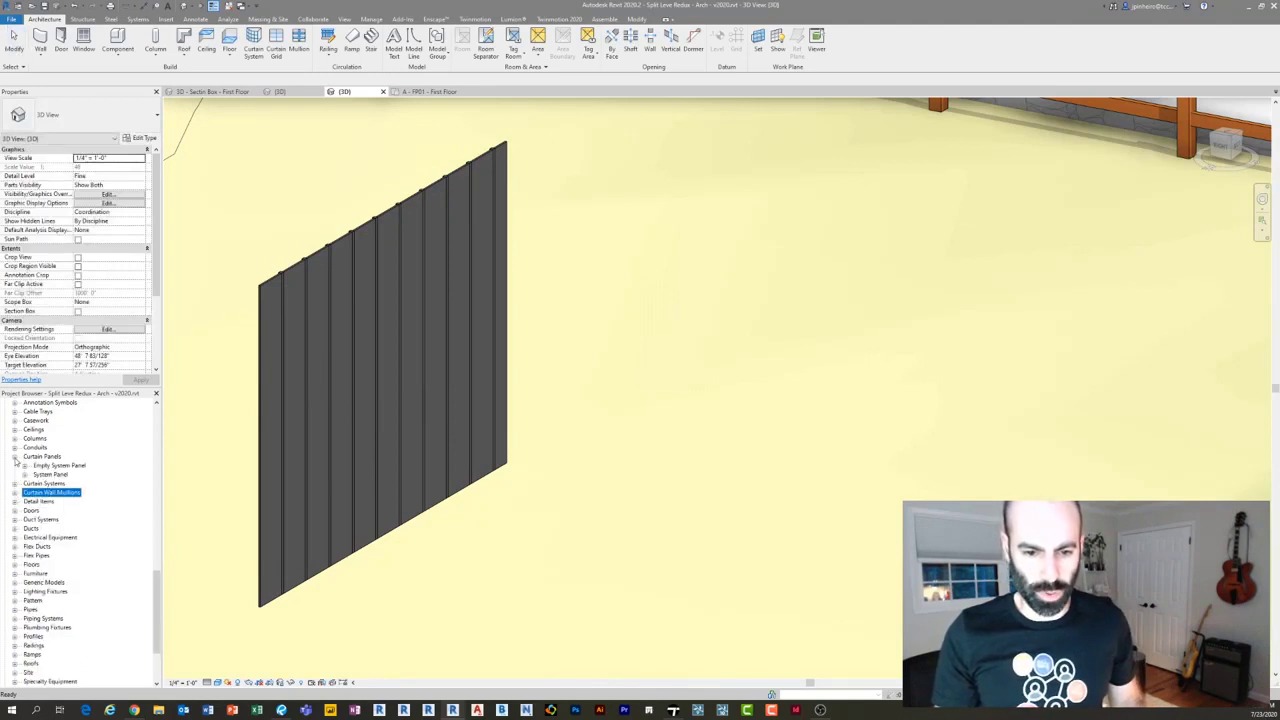
{"action": "left_click", "coordinate": [25, 475]}
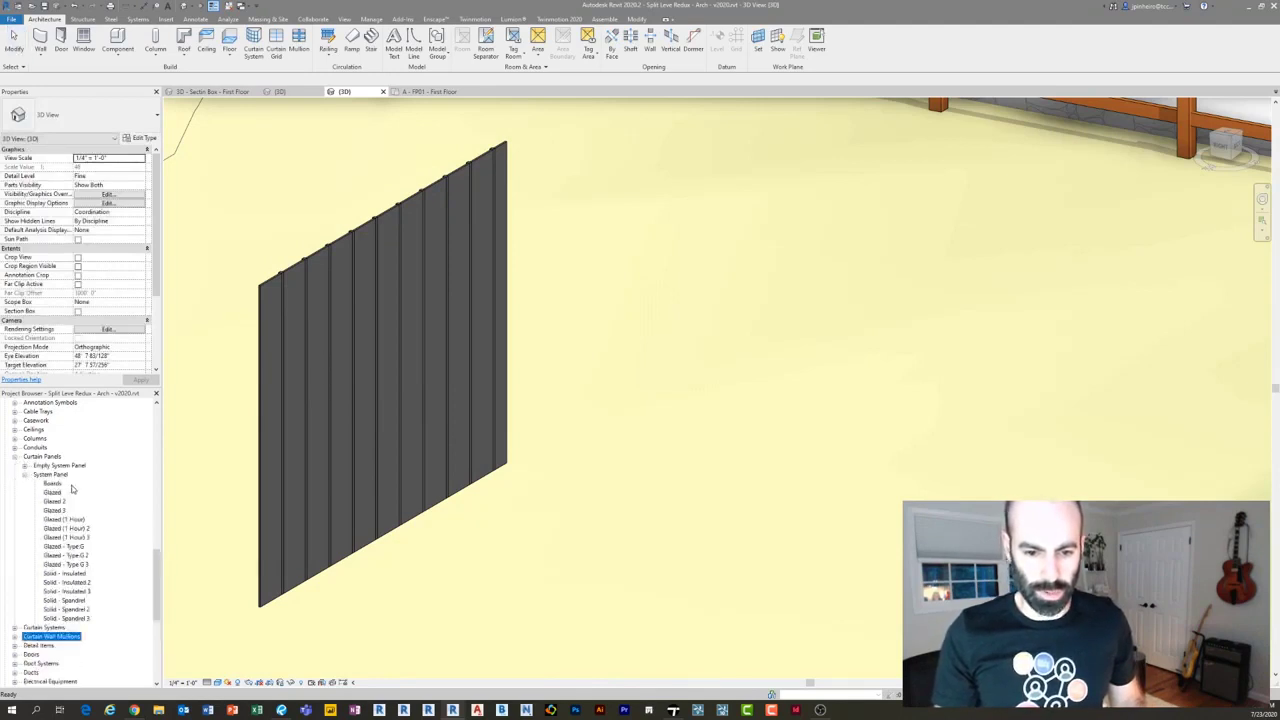
{"action": "left_click", "coordinate": [55, 484]}
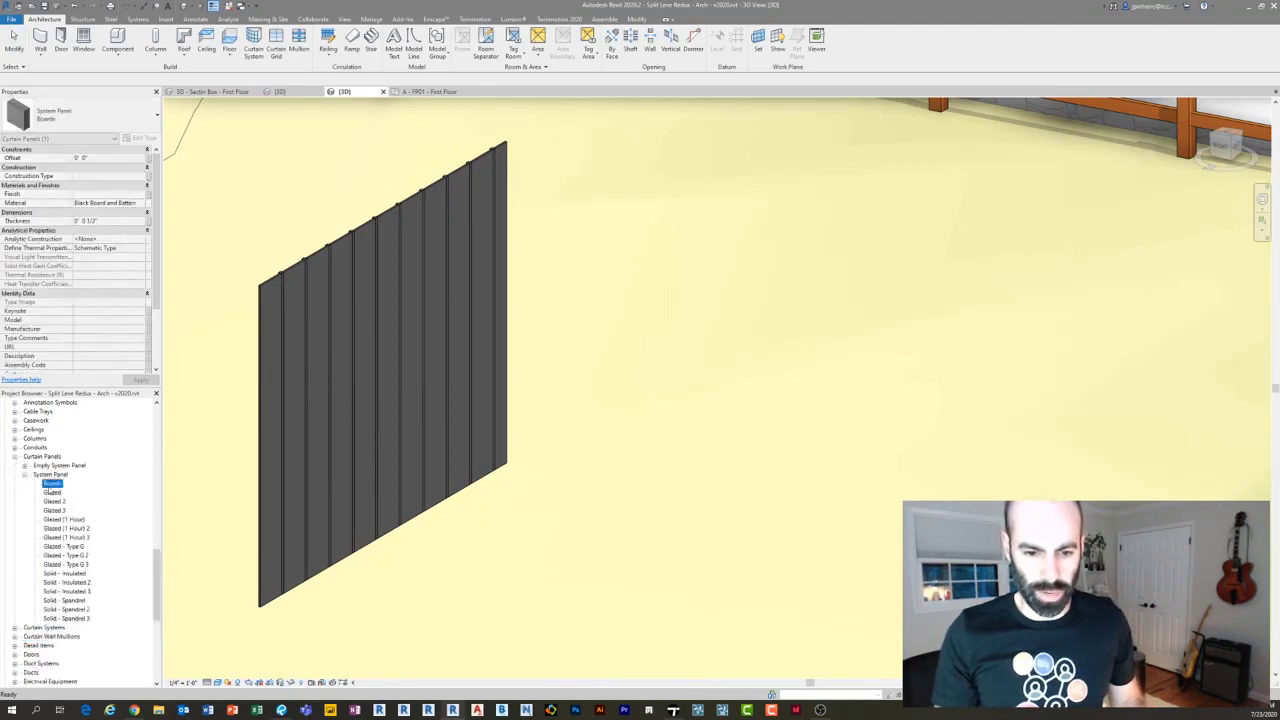
{"action": "left_click", "coordinate": [68, 547]}
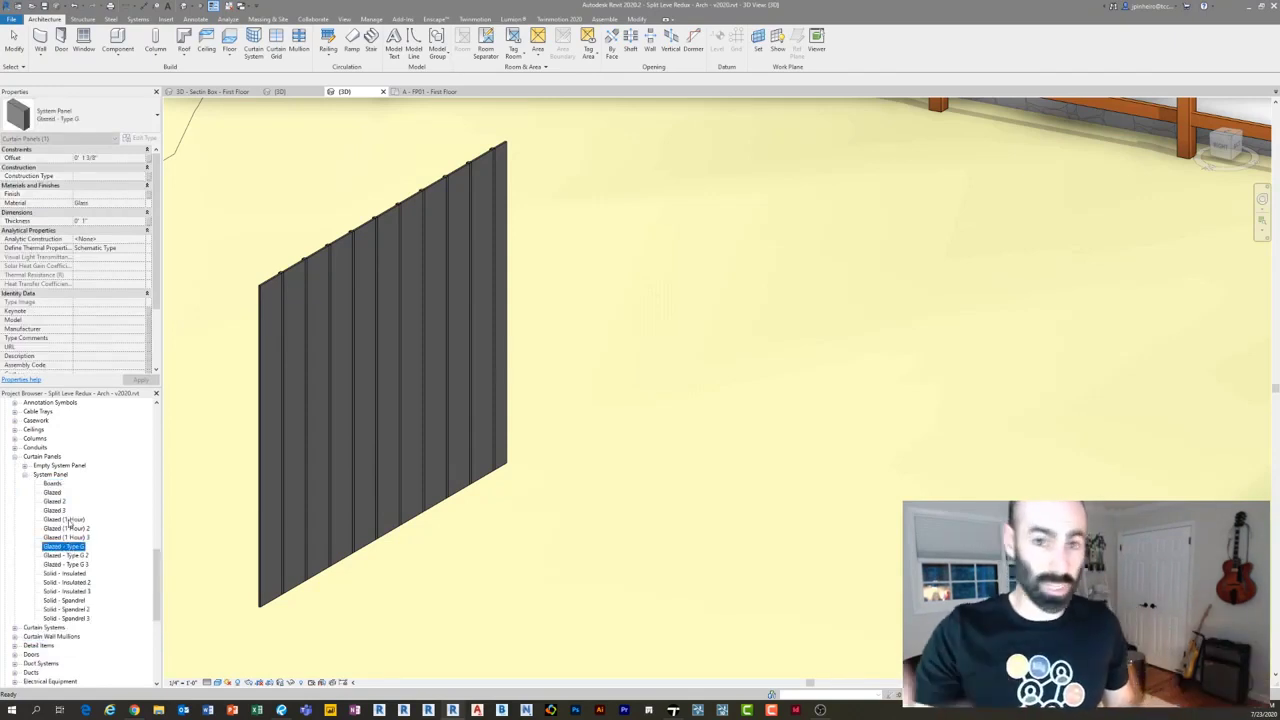
Duplicate the Solid - Insulated system panel type as Boards 2 and open the new type's properties.
{"action": "right_click", "coordinate": [60, 573]}
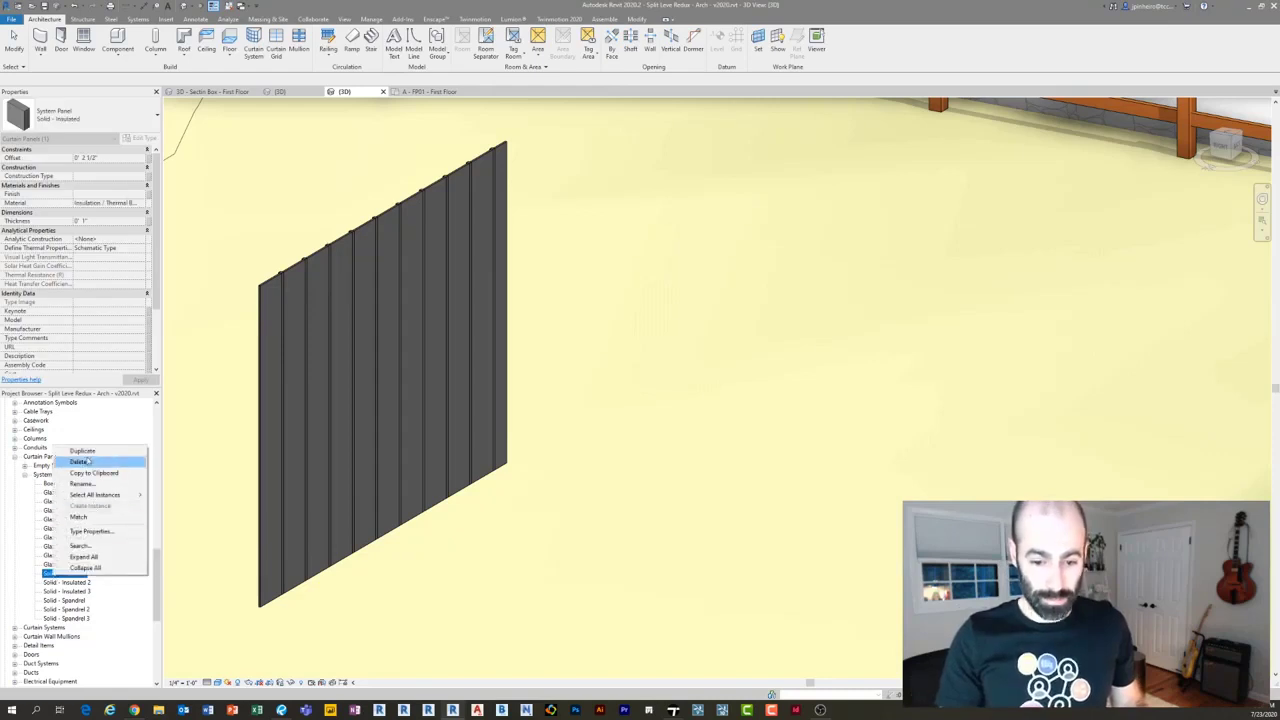
{"action": "left_click", "coordinate": [83, 452]}
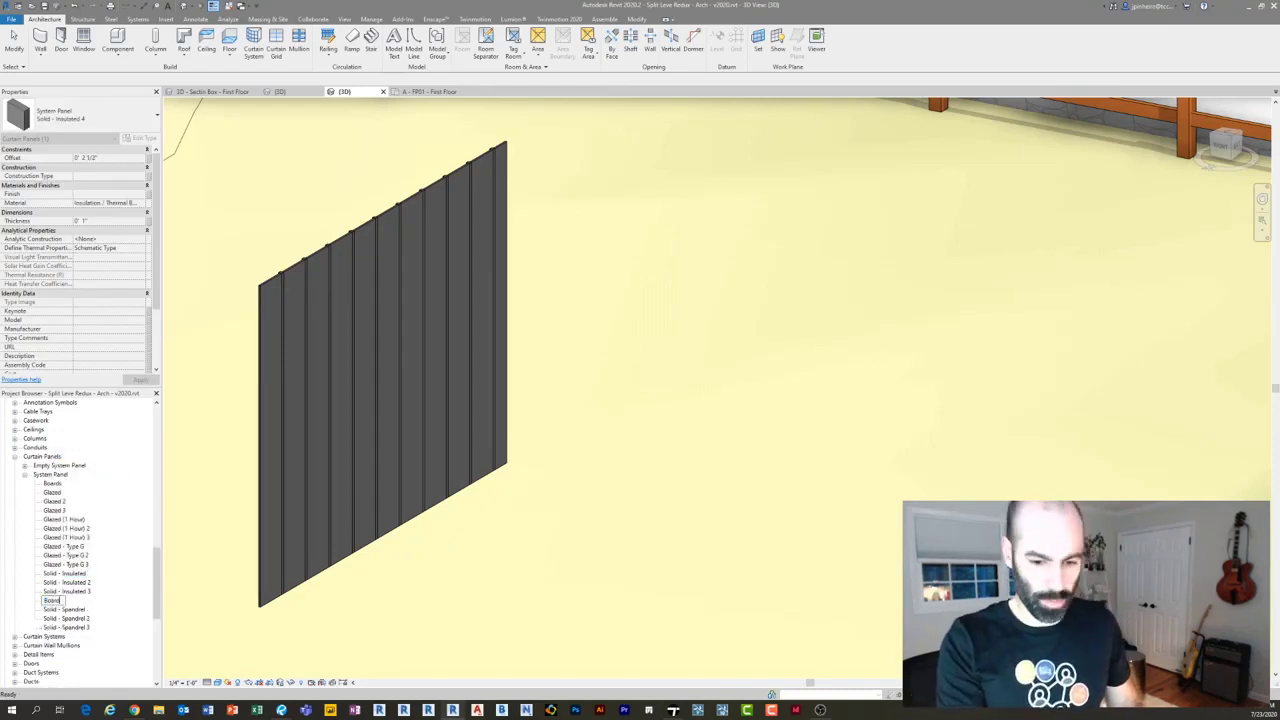
{"action": "key", "text": "Return"}
{"action": "double_click", "coordinate": [56, 494]}
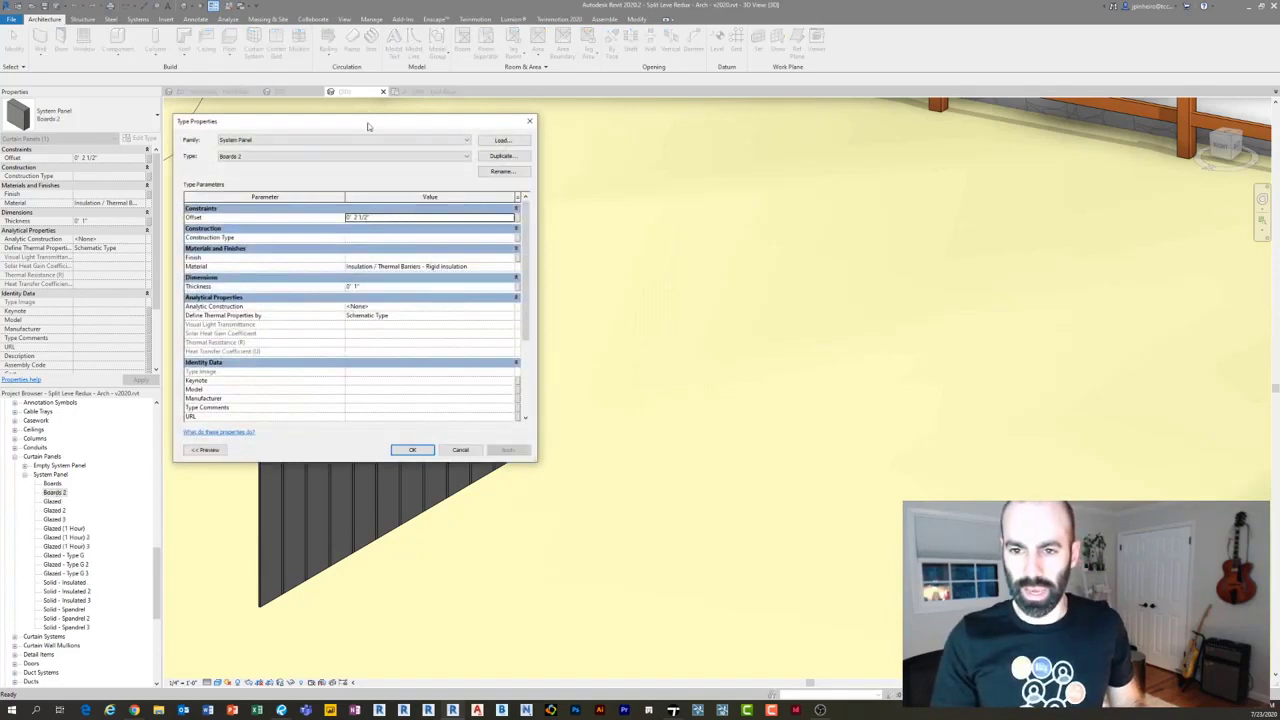
Assign the Black Board and Batten material to the Boards 2 panel type and accept its type properties.
{"action": "left_click_drag", "start_coordinate": [368, 126], "coordinate": [354, 132]}
{"action": "left_click", "coordinate": [381, 293]}
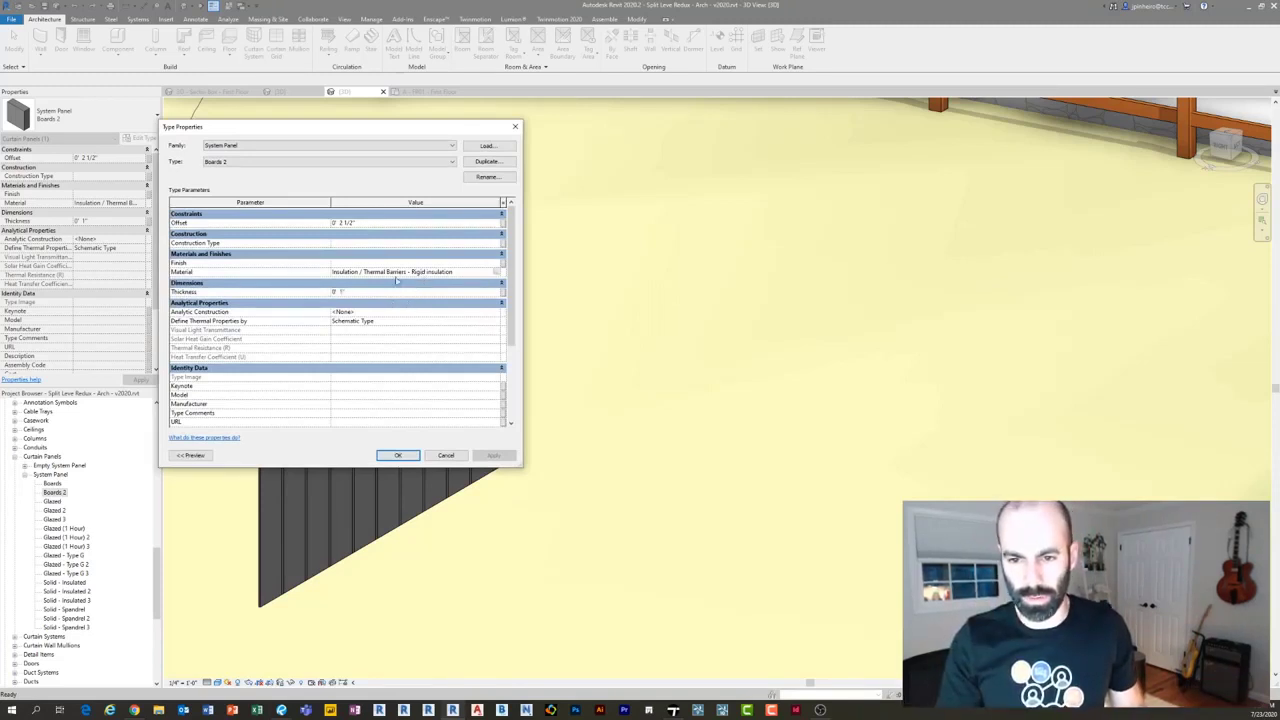
{"action": "left_click", "coordinate": [495, 273]}
{"action": "left_click", "coordinate": [497, 276]}
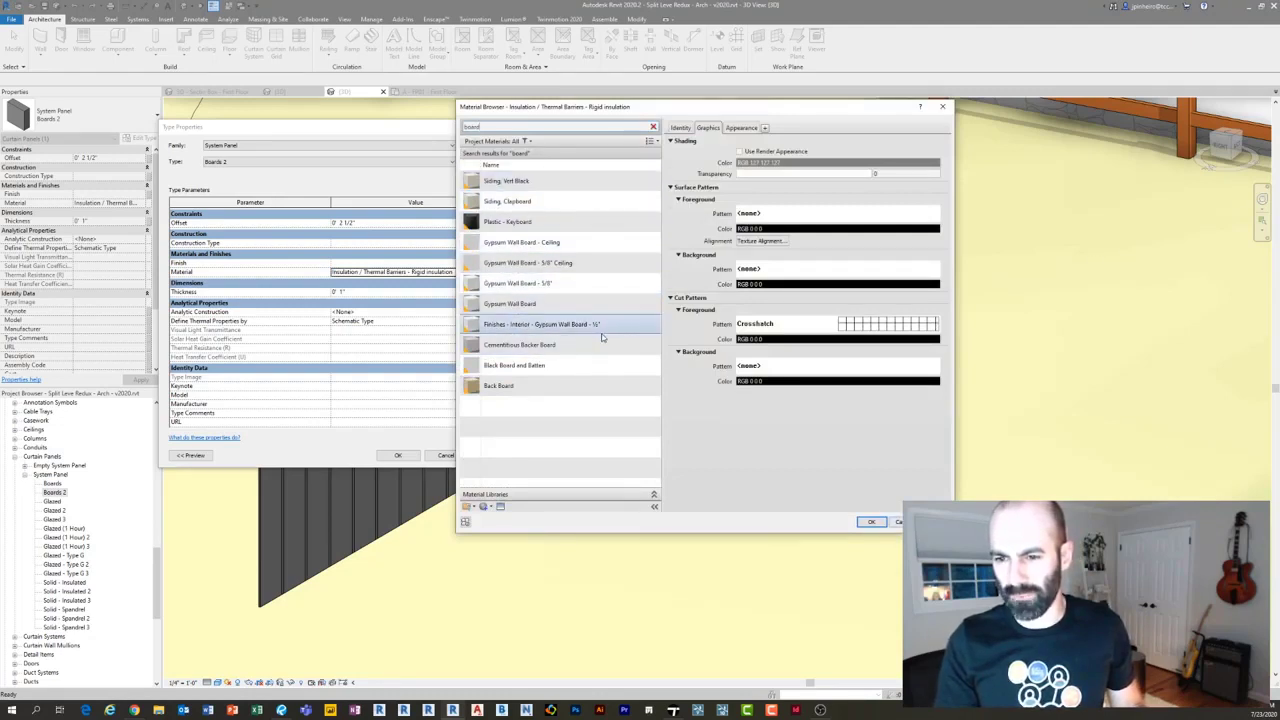
{"action": "left_click", "coordinate": [592, 366]}
{"action": "left_click", "coordinate": [871, 521]}
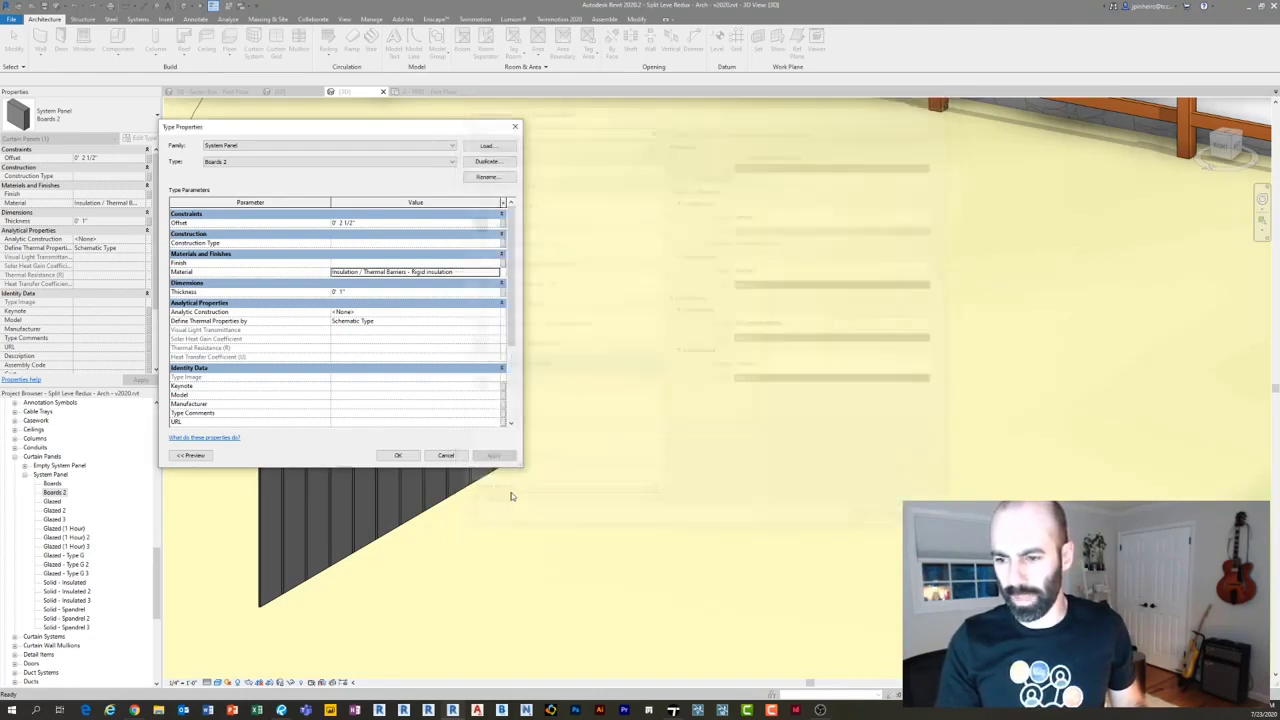
{"action": "left_click", "coordinate": [396, 456]}
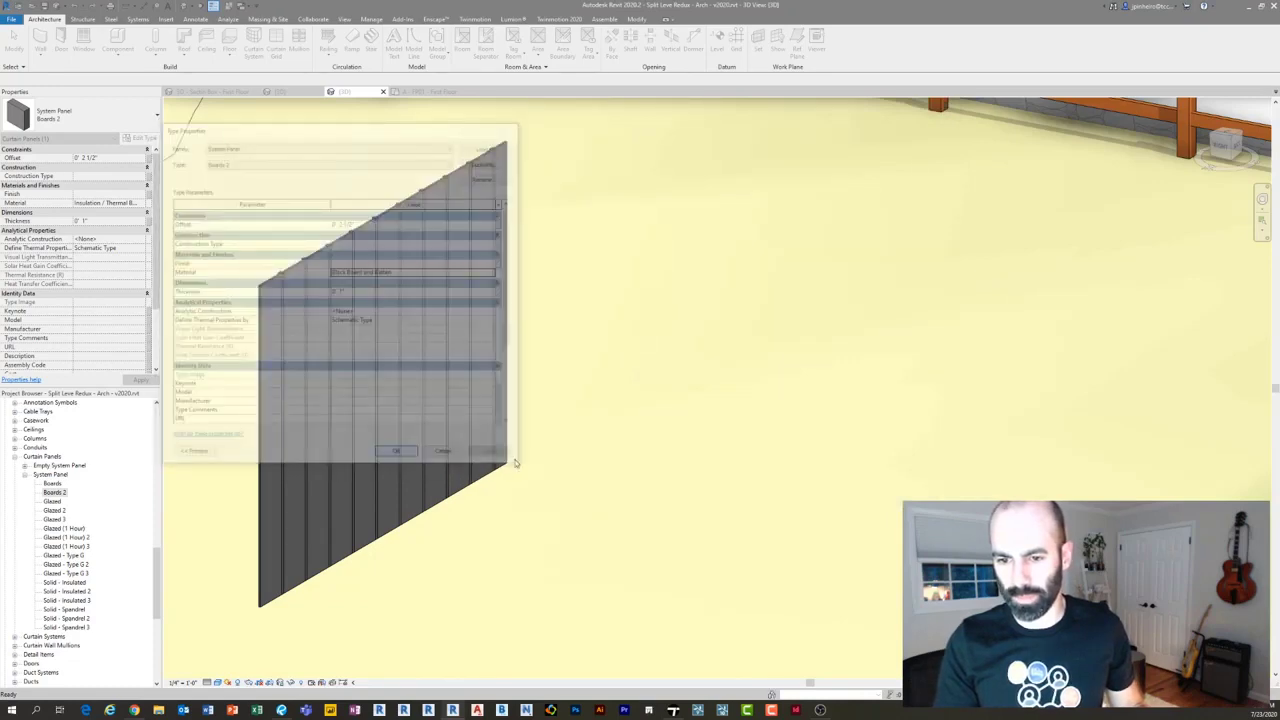
Draw a short wall of type Curtain Wall 1 beside the existing board and batten sample wall.
{"action": "scroll", "coordinate": [516, 463], "scroll_direction": "down", "scroll_amount": 2}
{"action": "key", "text": "Escape"}
{"action": "key", "text": "w"}
{"action": "key", "text": "a"}
{"action": "left_click", "coordinate": [85, 116]}
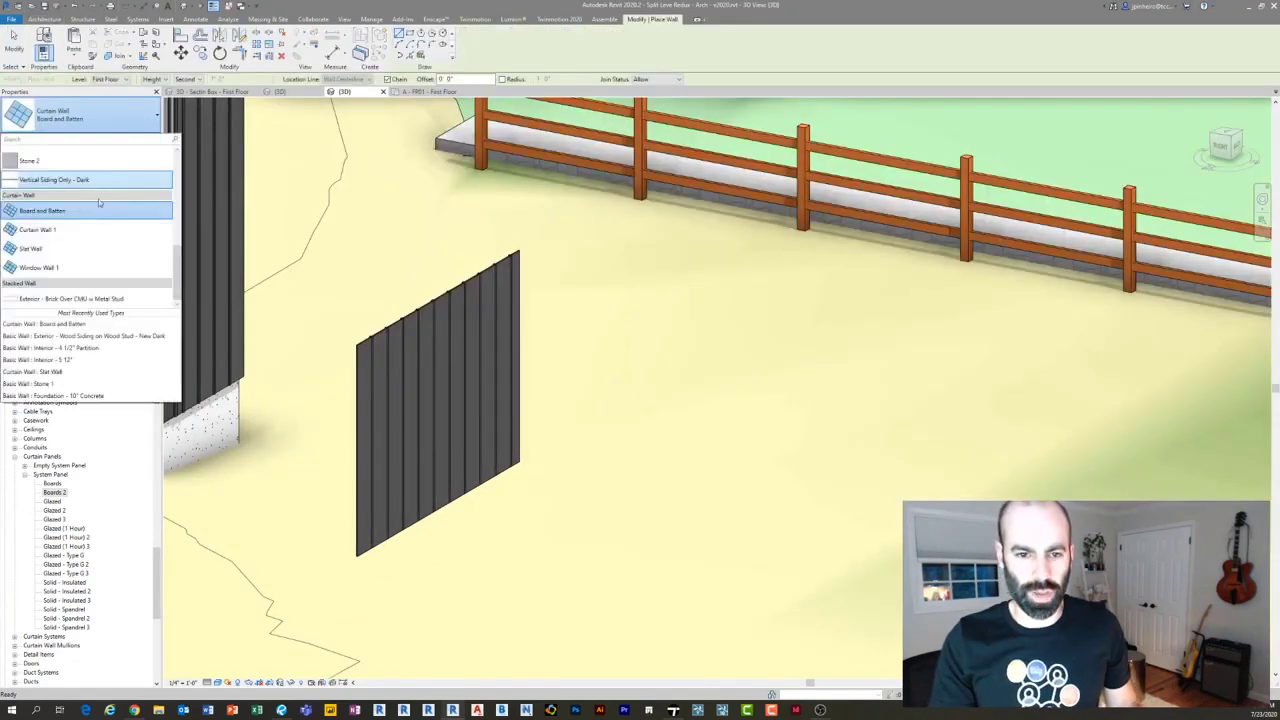
{"action": "left_click", "coordinate": [70, 229]}
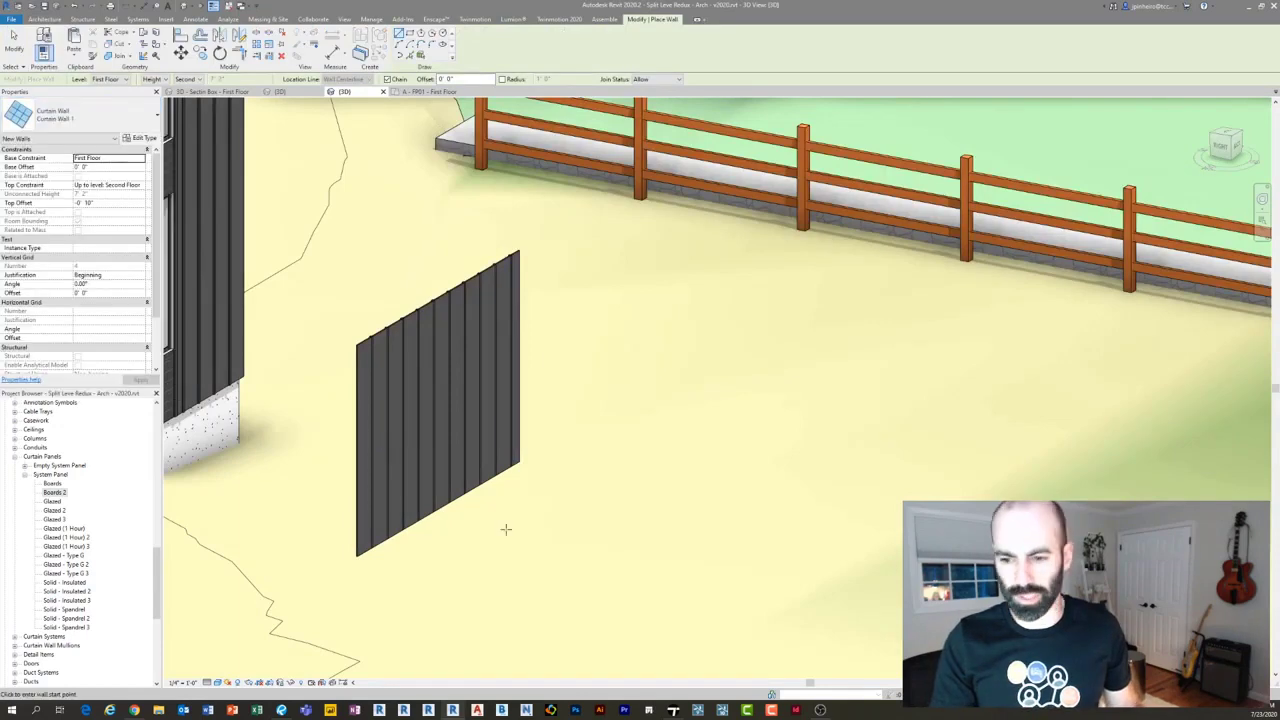
{"action": "left_click", "coordinate": [521, 540]}
{"action": "left_click", "coordinate": [628, 483]}
{"action": "key", "text": "Escape"}
{"action": "key", "text": "Escape"}
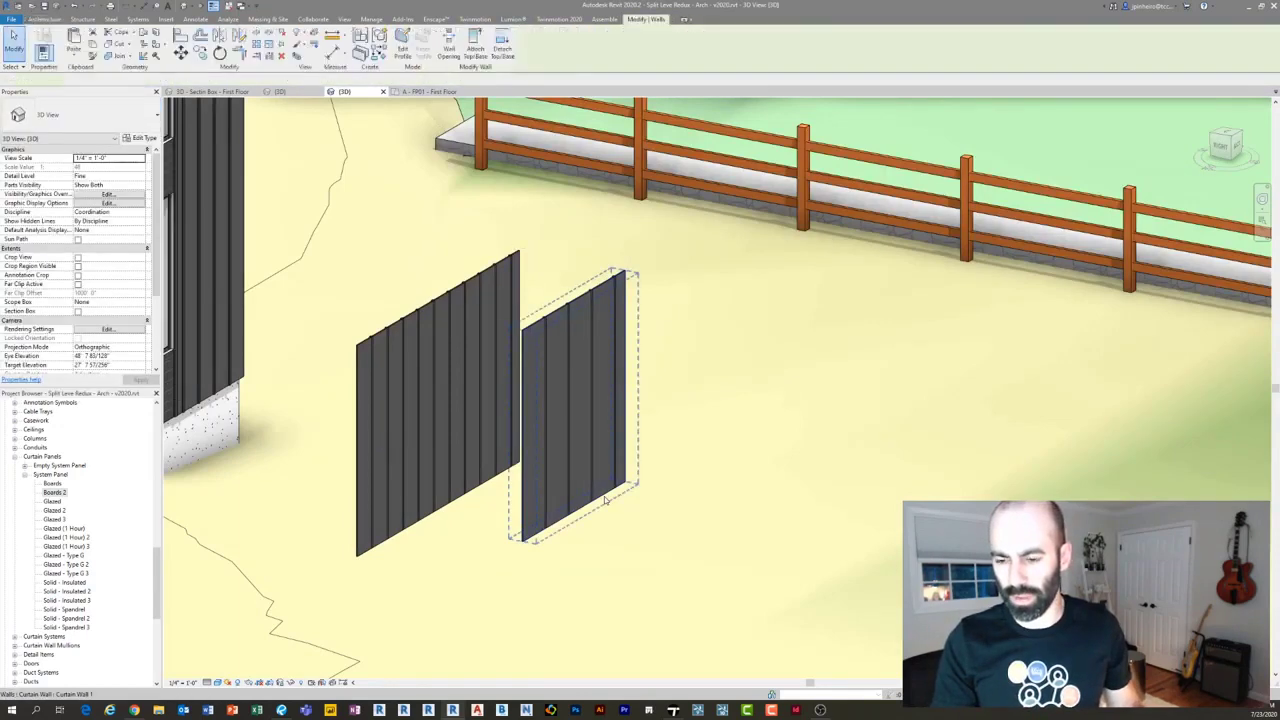
Delete the Curtain Wall 1 wall just drawn.
{"action": "left_click", "coordinate": [600, 497]}
{"action": "left_click_drag", "start_coordinate": [600, 497], "coordinate": [662, 505]}
{"action": "key", "text": "Delete"}
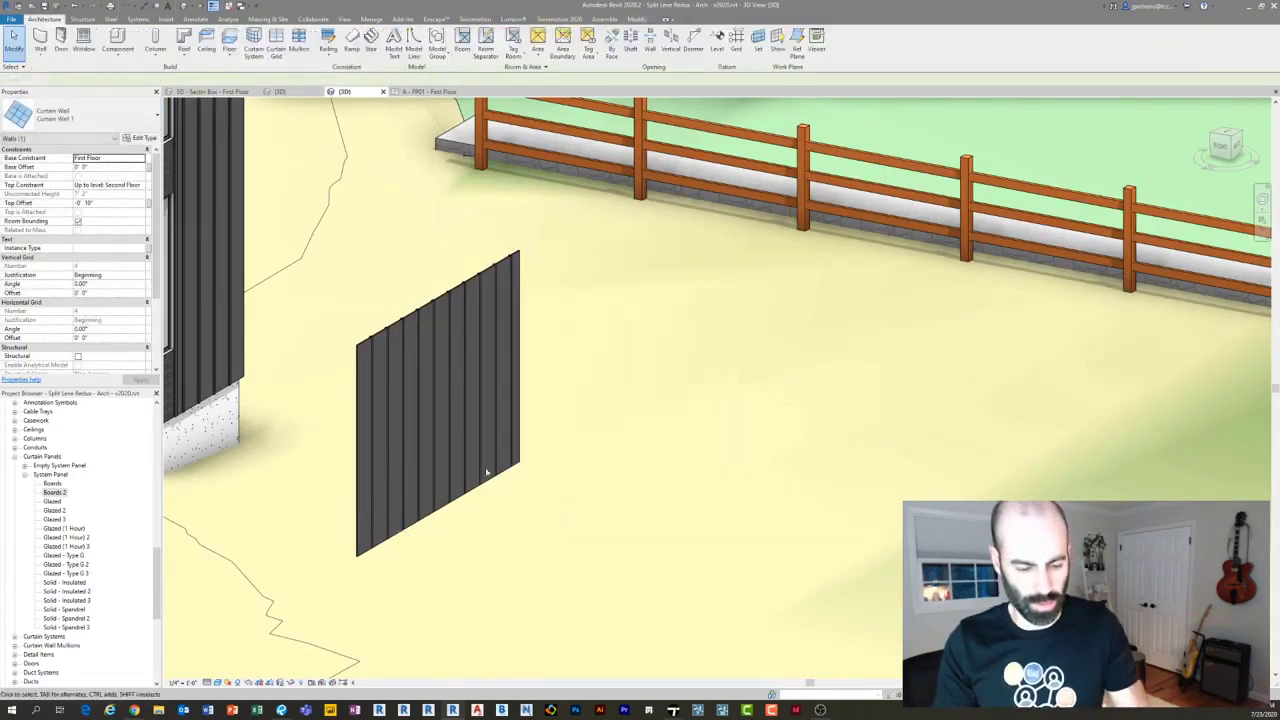
Draw a straight Window Wall 1 curtain wall on the open ground beside the board and batten sample wall.
{"action": "key", "text": "w"}
{"action": "key", "text": "a"}
{"action": "left_click", "coordinate": [80, 115]}
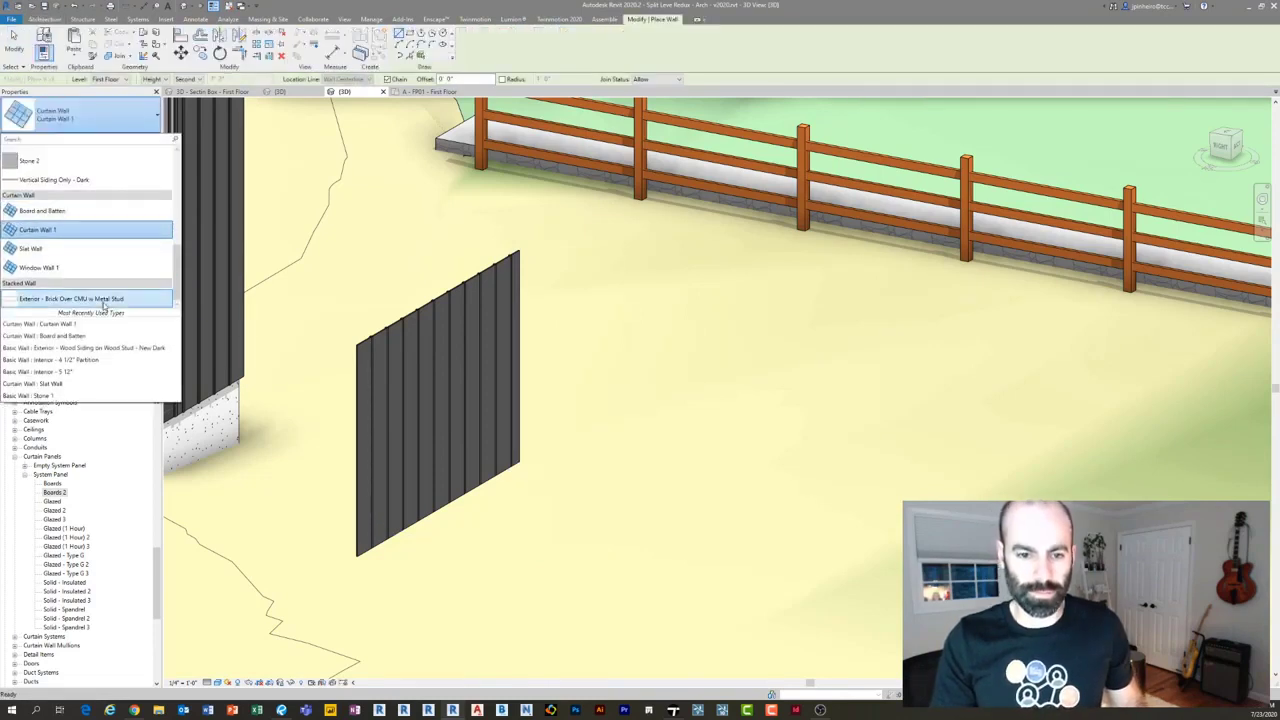
{"action": "left_click", "coordinate": [74, 246]}
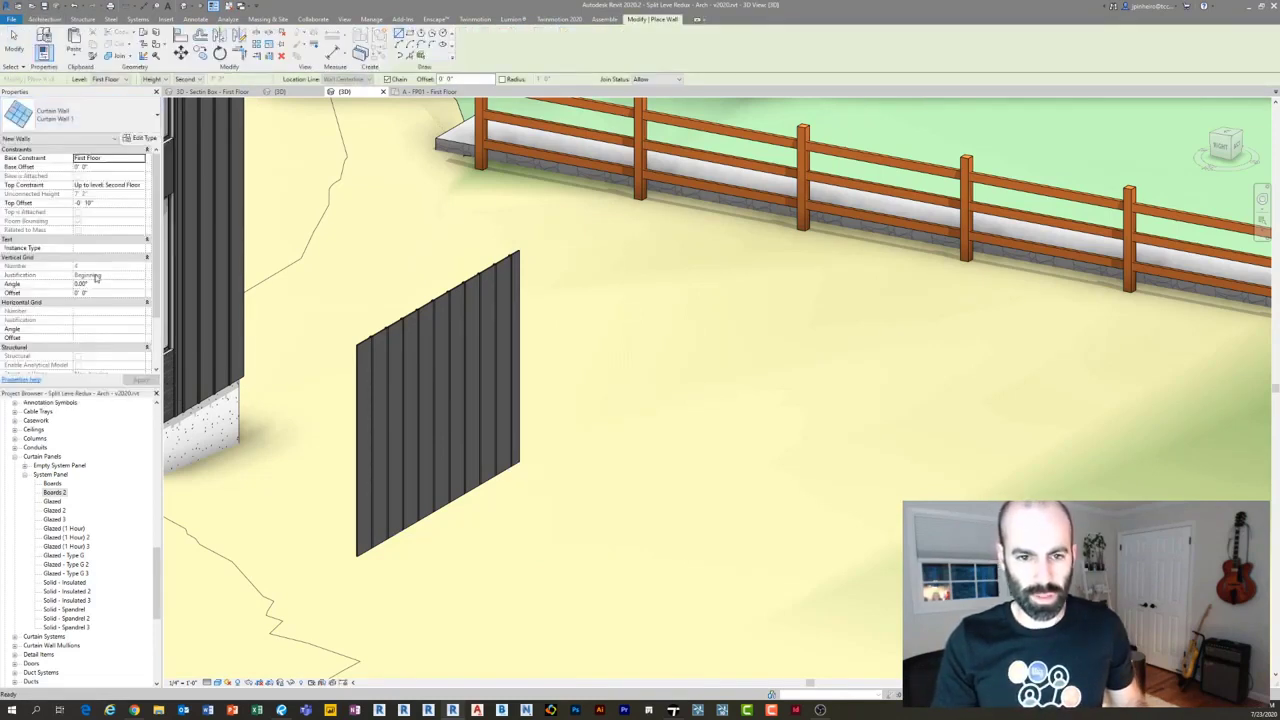
{"action": "left_click", "coordinate": [607, 521]}
{"action": "left_click", "coordinate": [785, 449]}
{"action": "key", "text": "Escape"}
{"action": "key", "text": "Escape"}
{"action": "scroll", "coordinate": [777, 466], "scroll_direction": "up", "scroll_amount": 2}
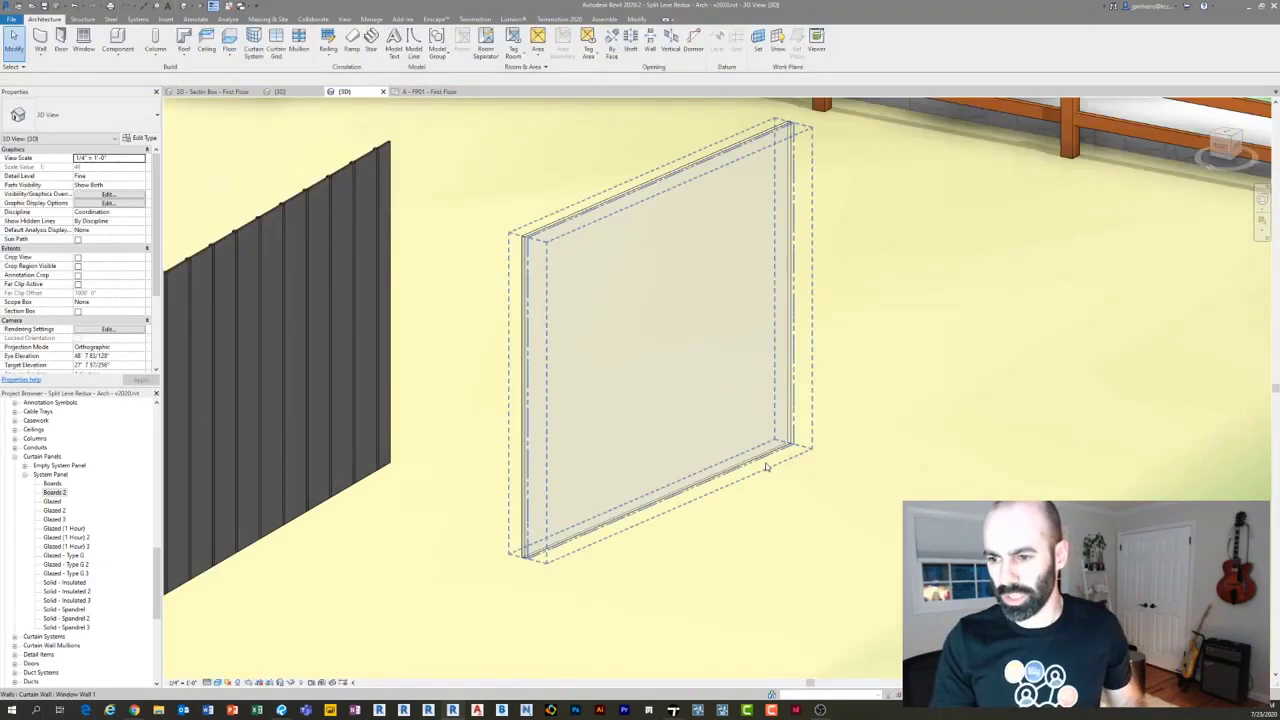
Duplicate the new curtain wall's Window Wall 1 type as Board and Batten 2.
{"action": "left_click", "coordinate": [766, 469]}
{"action": "middle_click_drag", "start_coordinate": [669, 560], "coordinate": [548, 569]}
{"action": "middle_click_drag", "start_coordinate": [628, 560], "coordinate": [653, 564], "text": "shift"}
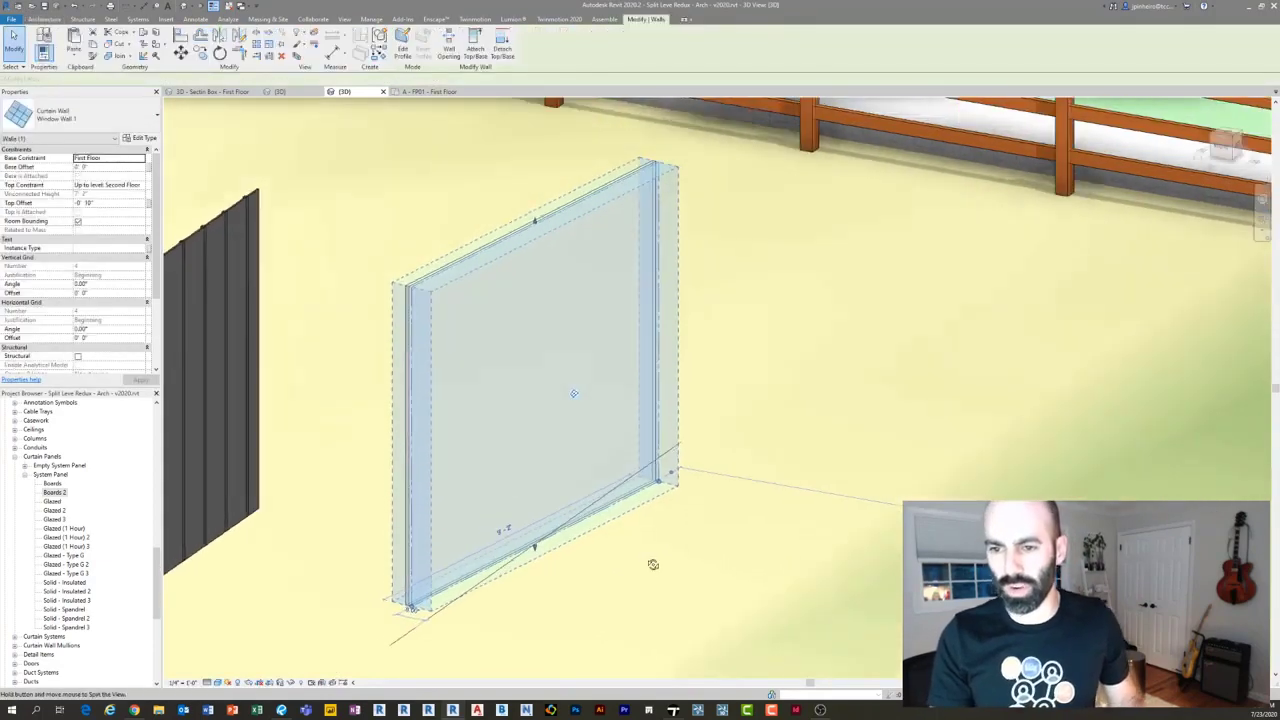
{"action": "left_click", "coordinate": [142, 139]}
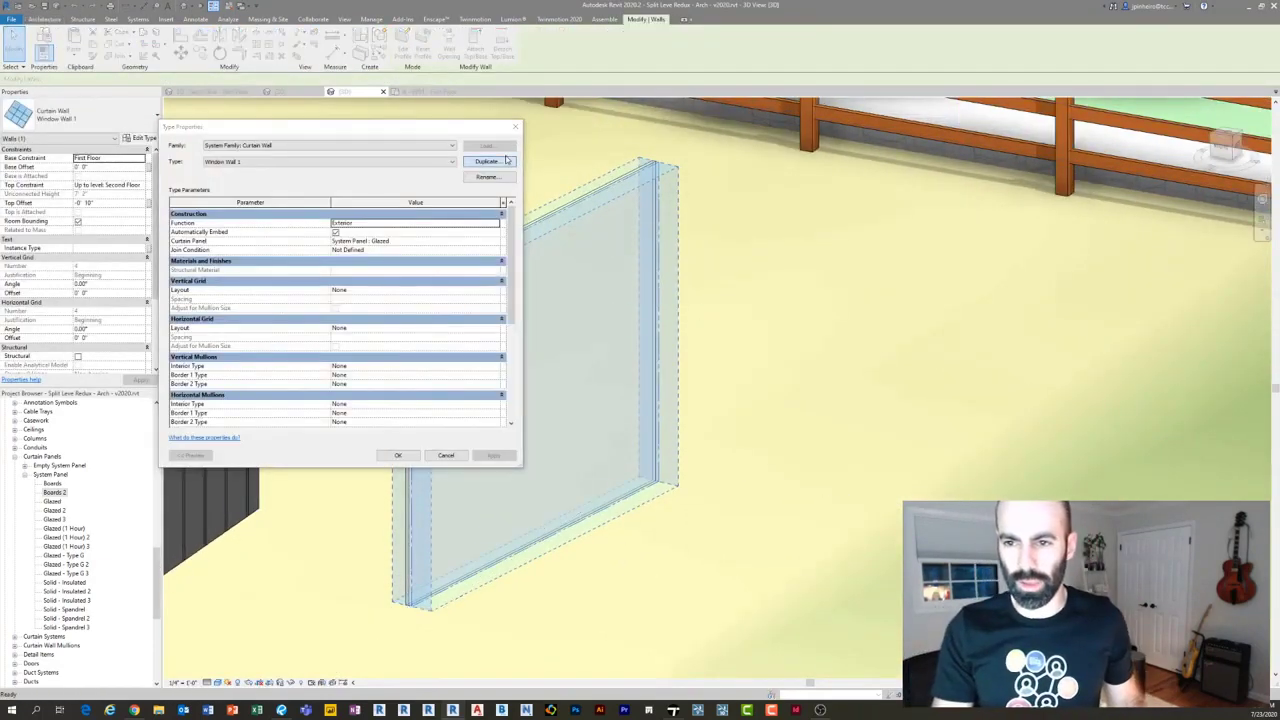
{"action": "left_click", "coordinate": [490, 162]}
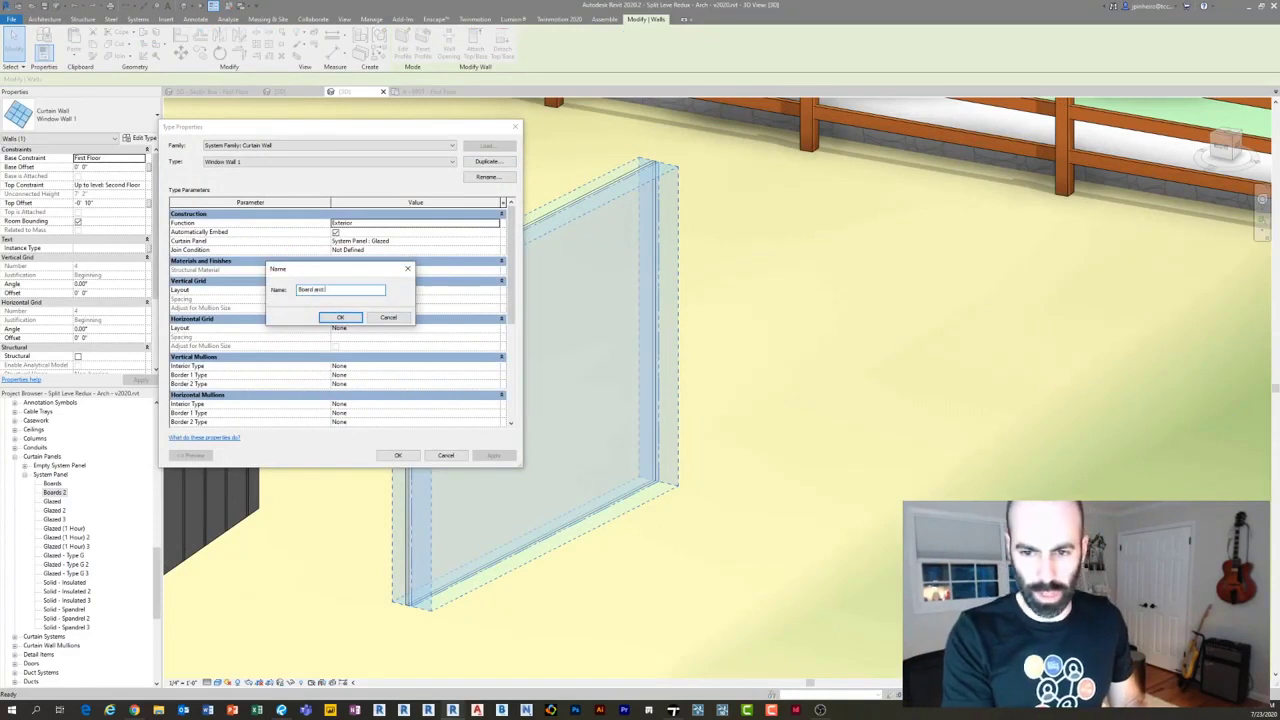
{"action": "type", "text": "Board and Batten 2"}
{"action": "key", "text": "Return"}
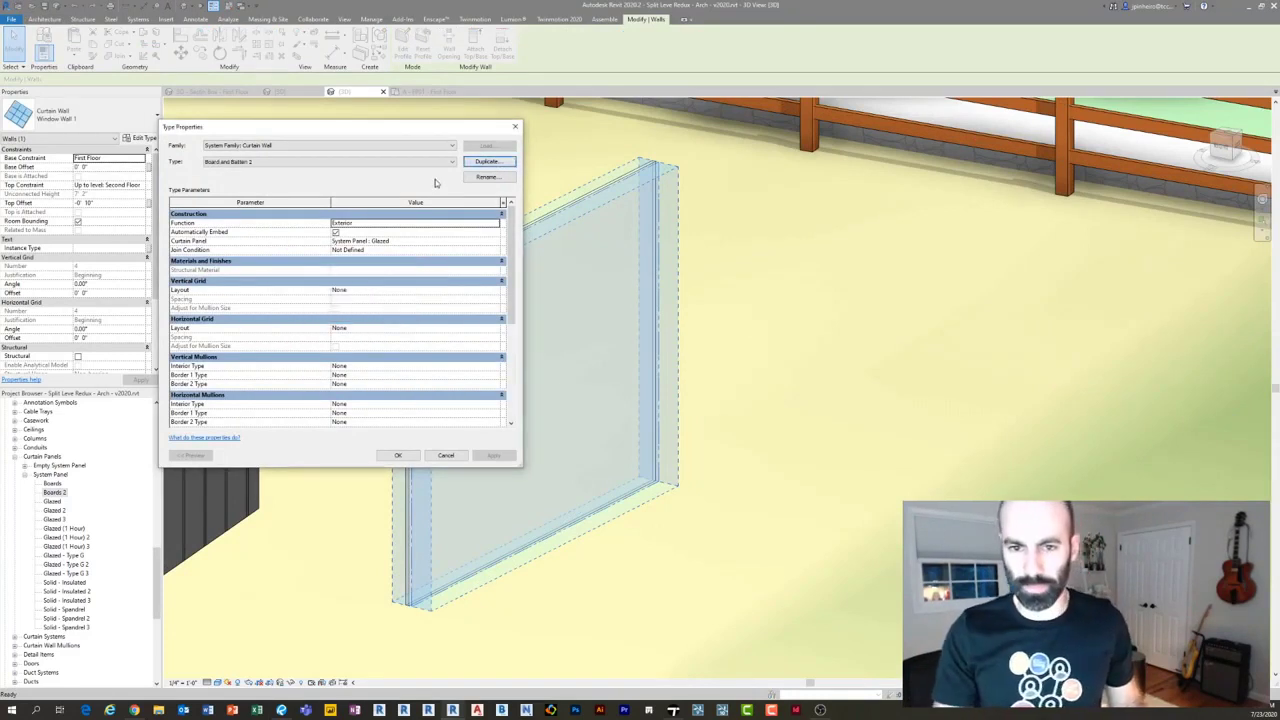
Set the curtain panel of the Board and Batten 2 type to System Panel : Boards 2 and accept the change.
{"action": "left_click", "coordinate": [368, 241]}
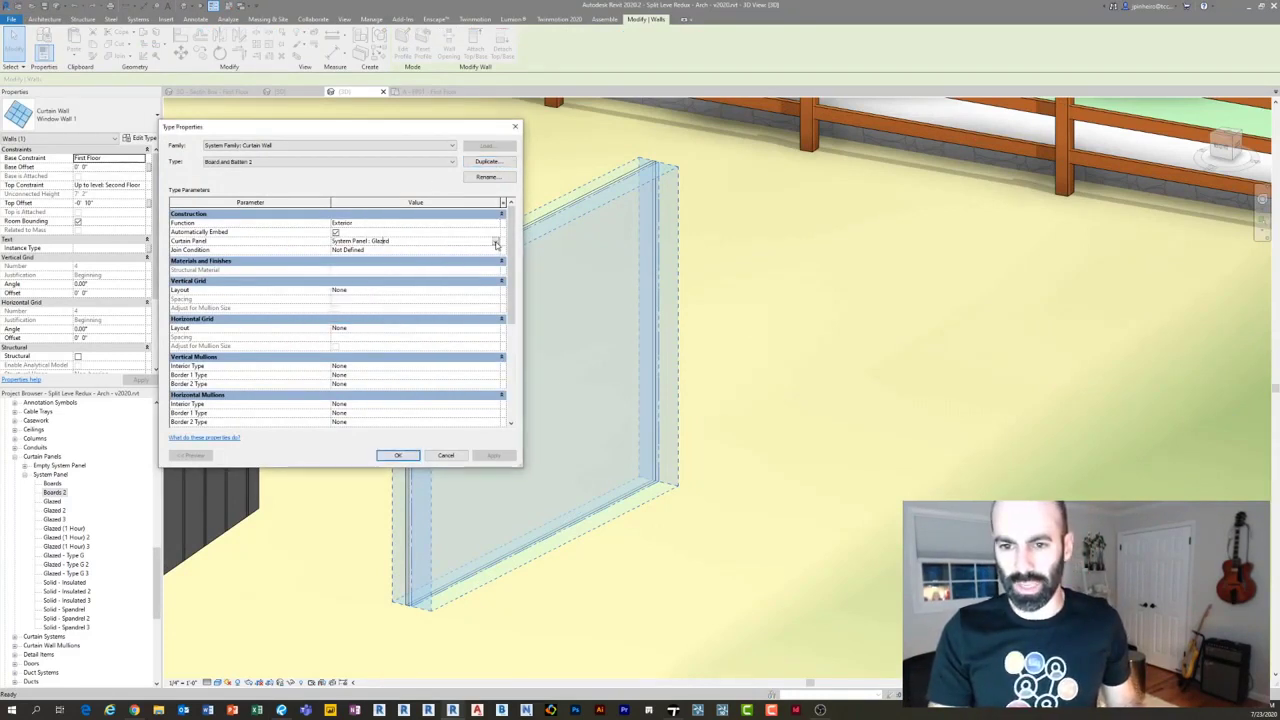
{"action": "left_click", "coordinate": [495, 242]}
{"action": "scroll", "coordinate": [394, 266], "scroll_direction": "up", "scroll_amount": 2}
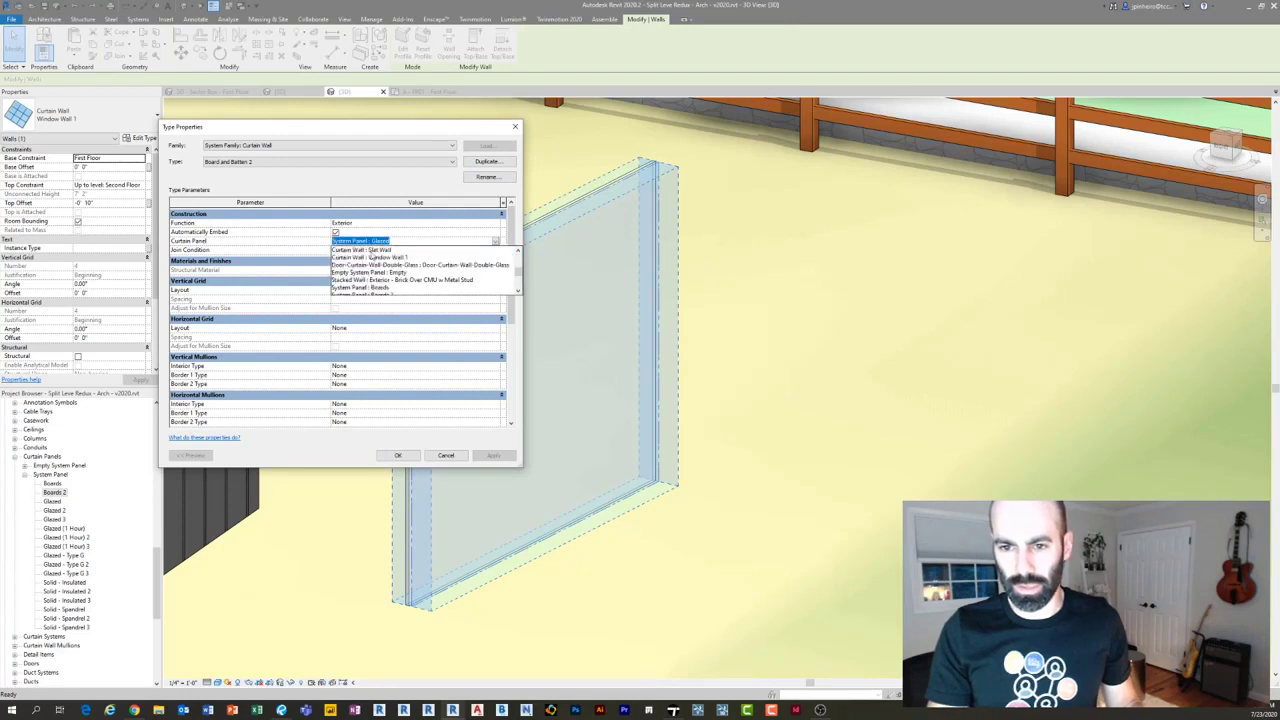
{"action": "scroll", "coordinate": [383, 263], "scroll_direction": "down", "scroll_amount": 2}
{"action": "left_click", "coordinate": [387, 274]}
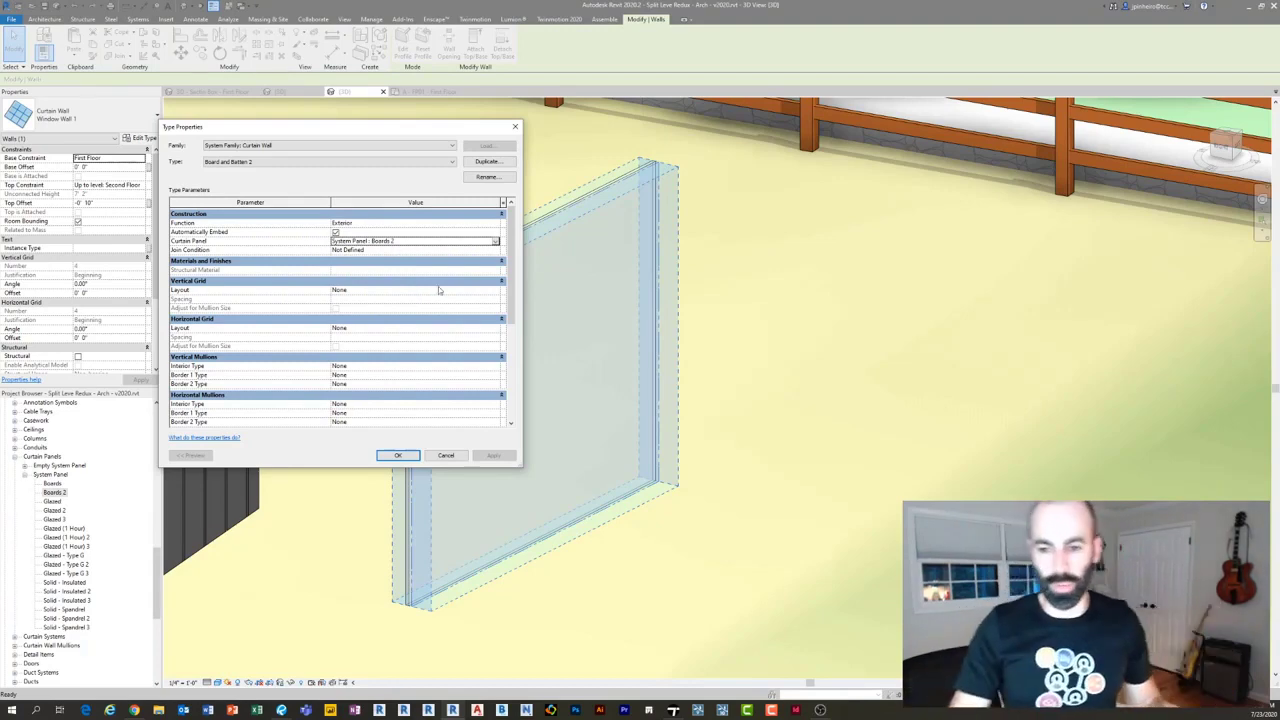
{"action": "left_click", "coordinate": [397, 456]}
{"action": "left_click", "coordinate": [367, 474]}
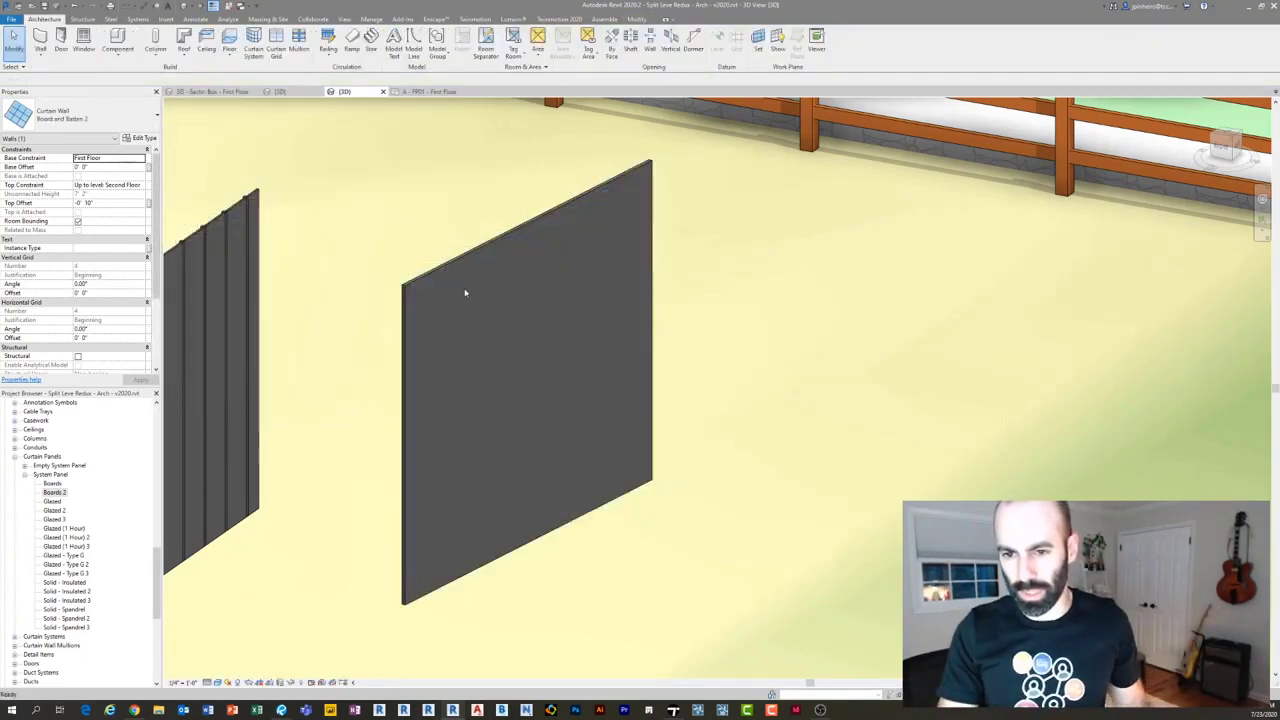
Set the interior vertical mullion of the Board and Batten 2 wall type to Rectangular Mullion : Batten 2.
{"action": "middle_click_drag", "start_coordinate": [465, 292], "coordinate": [436, 291]}
{"action": "left_click", "coordinate": [423, 253]}
{"action": "left_click", "coordinate": [140, 138]}
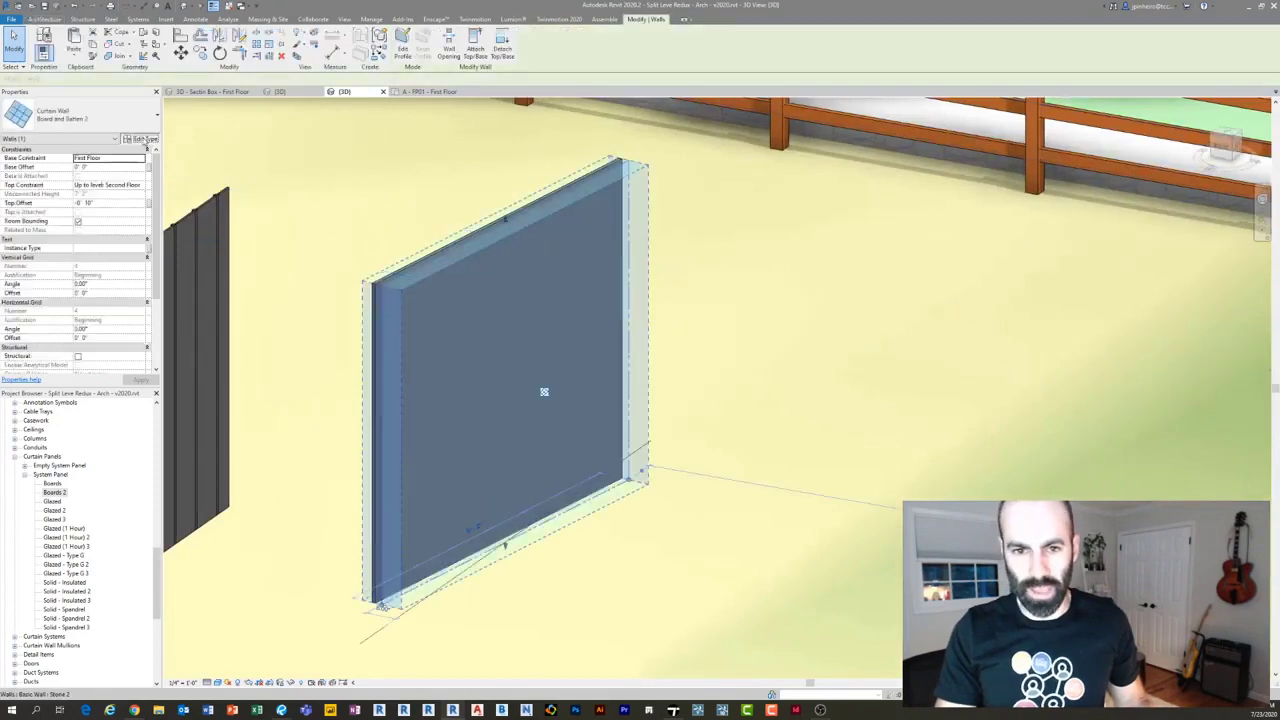
{"action": "scroll", "coordinate": [518, 300], "scroll_direction": "down", "scroll_amount": 2}
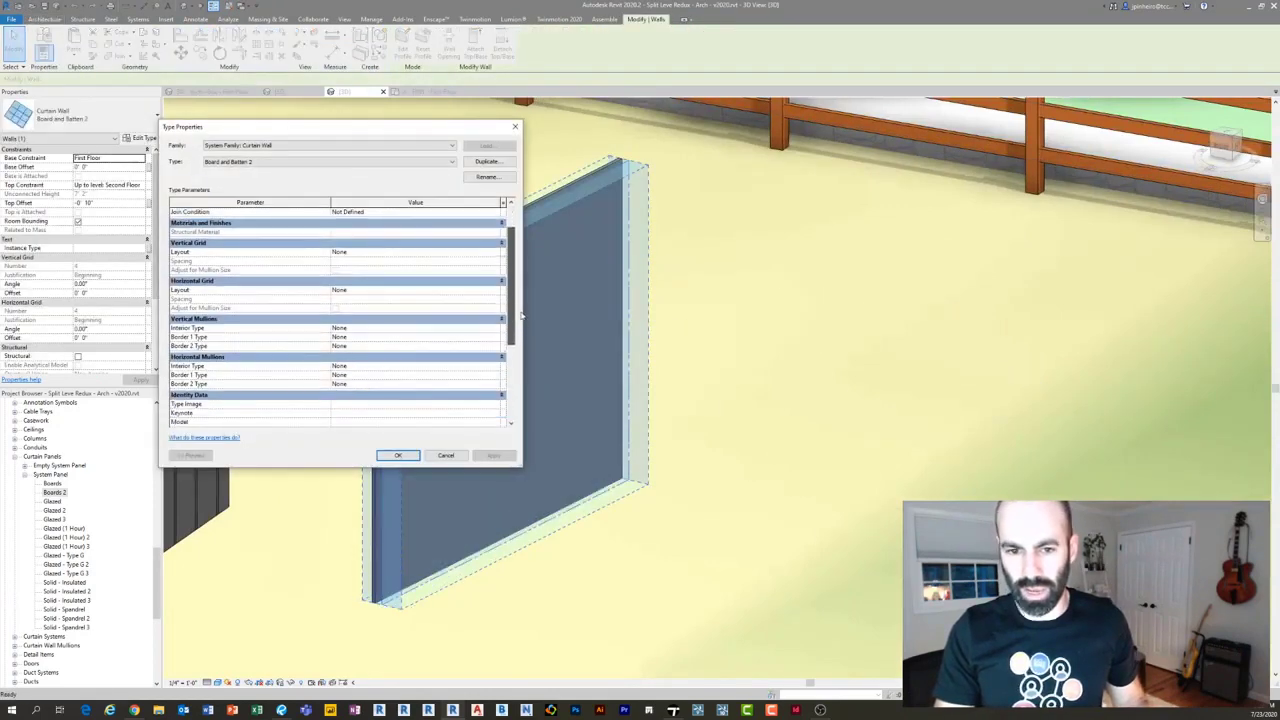
{"action": "left_click", "coordinate": [380, 330]}
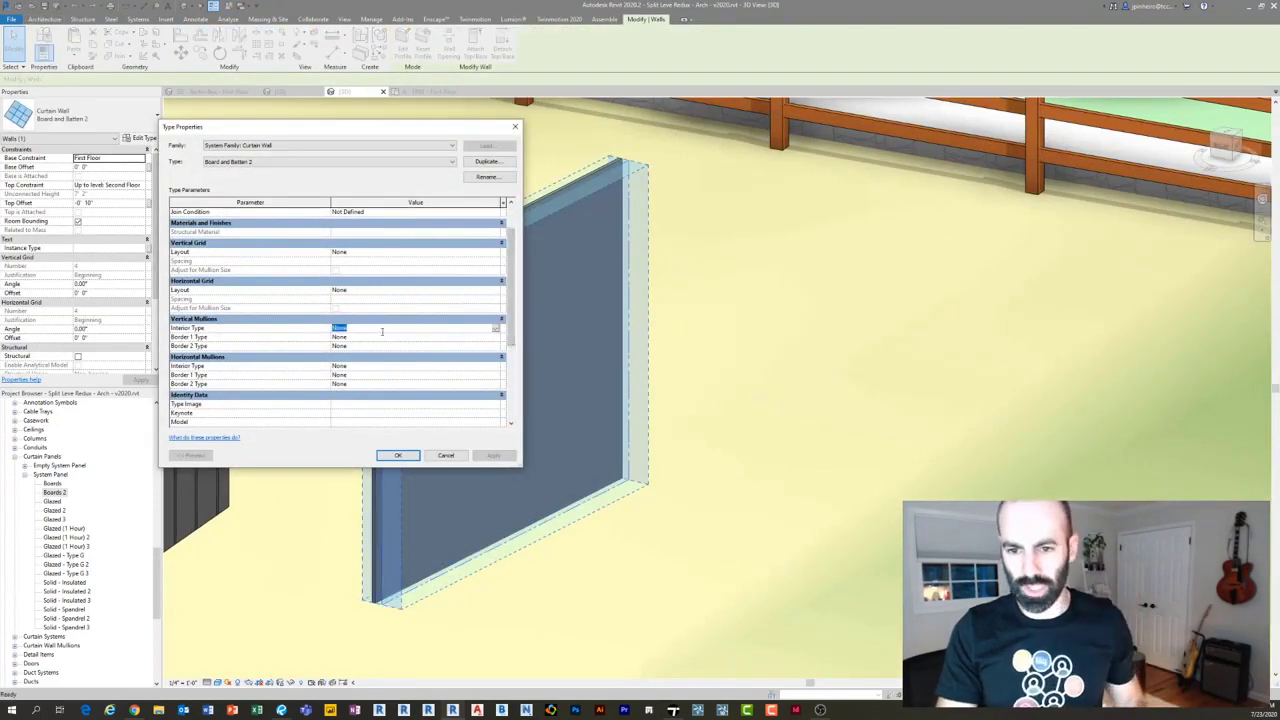
{"action": "left_click", "coordinate": [495, 329]}
{"action": "left_click", "coordinate": [417, 360]}
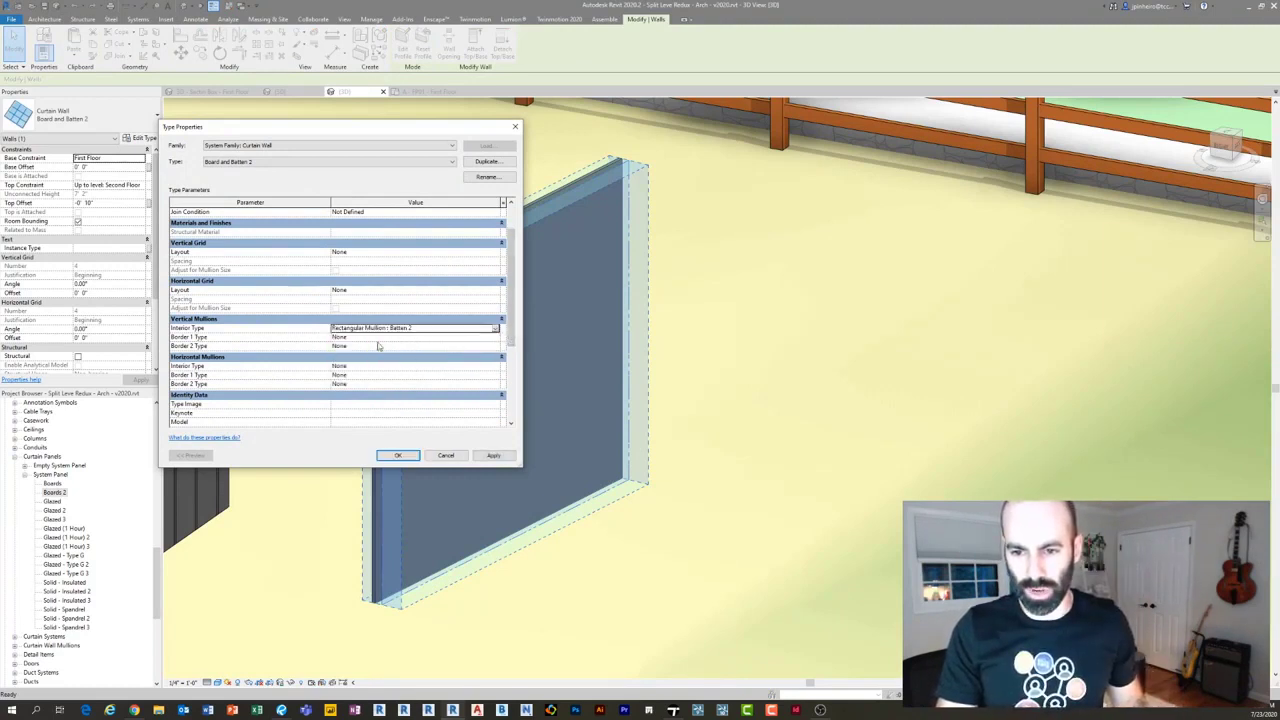
{"action": "left_click", "coordinate": [493, 455]}
{"action": "left_click", "coordinate": [397, 455]}
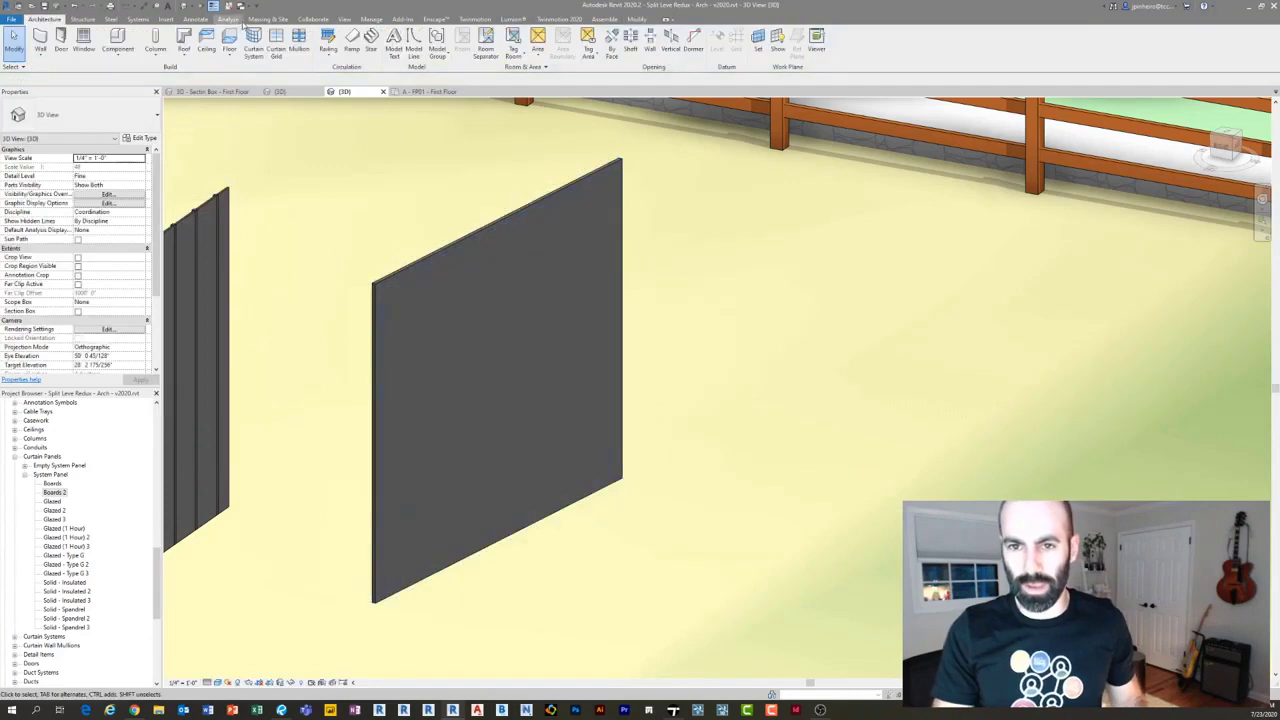
Place several vertical curtain grid lines by hand along the new wall and inspect the battens up close.
{"action": "left_click", "coordinate": [276, 42]}
{"action": "left_click", "coordinate": [431, 255]}
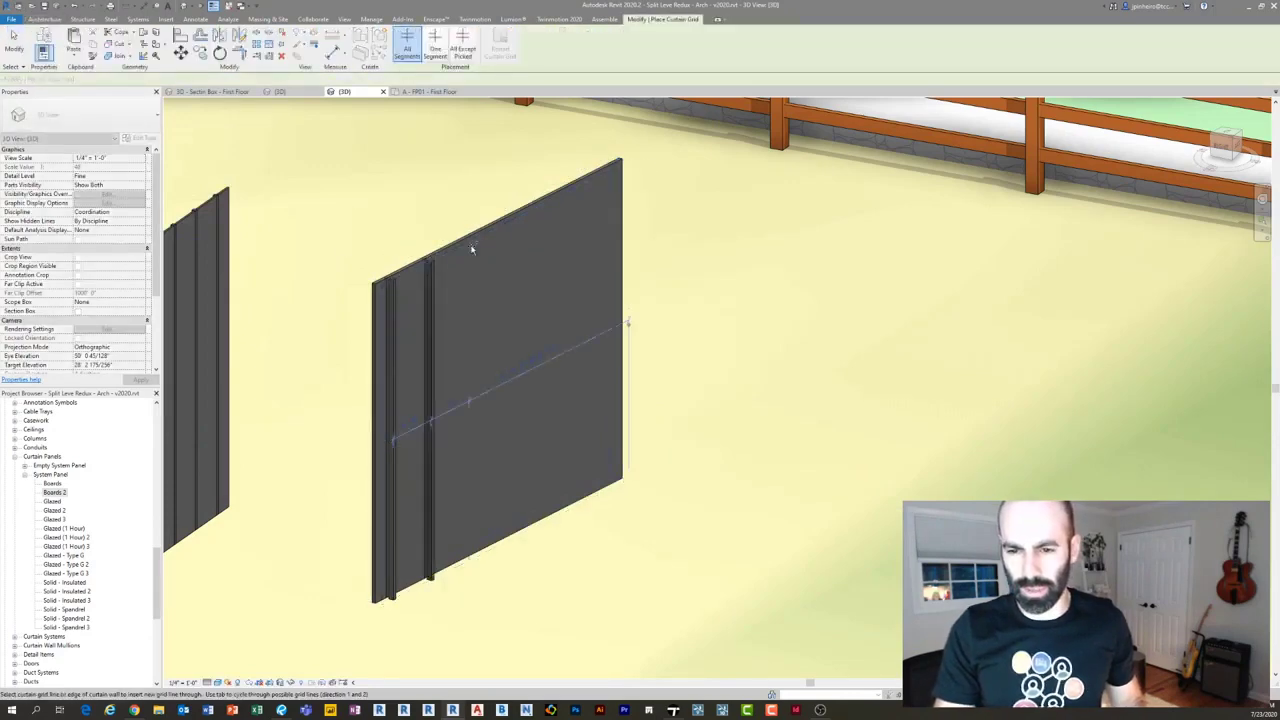
{"action": "left_click", "coordinate": [468, 249]}
{"action": "left_click", "coordinate": [512, 224]}
{"action": "left_click", "coordinate": [537, 234]}
{"action": "scroll", "coordinate": [520, 255], "scroll_direction": "up", "scroll_amount": 5}
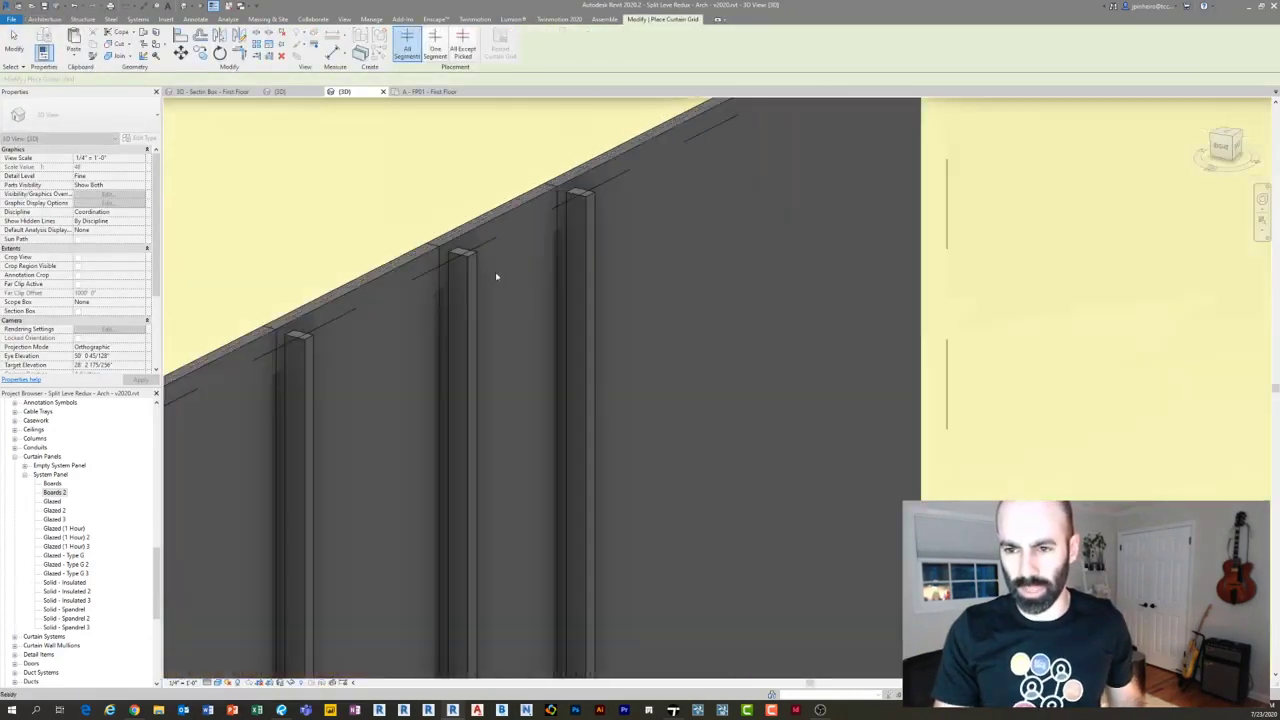
{"action": "key", "text": "Escape"}
{"action": "scroll", "coordinate": [480, 280], "scroll_direction": "down", "scroll_amount": 8}
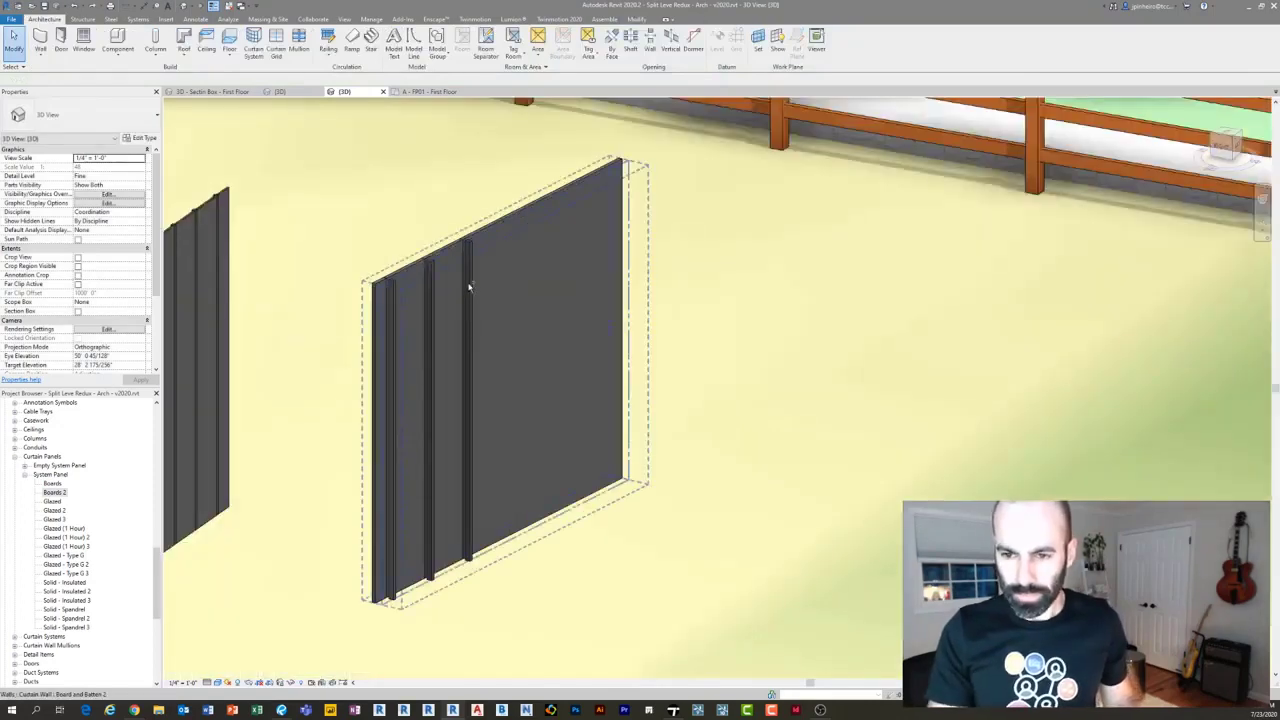
Undo the manually placed vertical curtain grid lines on the new wall.
{"action": "key", "text": "ctrl+z"}
{"action": "key", "text": "ctrl+z"}
{"action": "key", "text": "ctrl+z"}
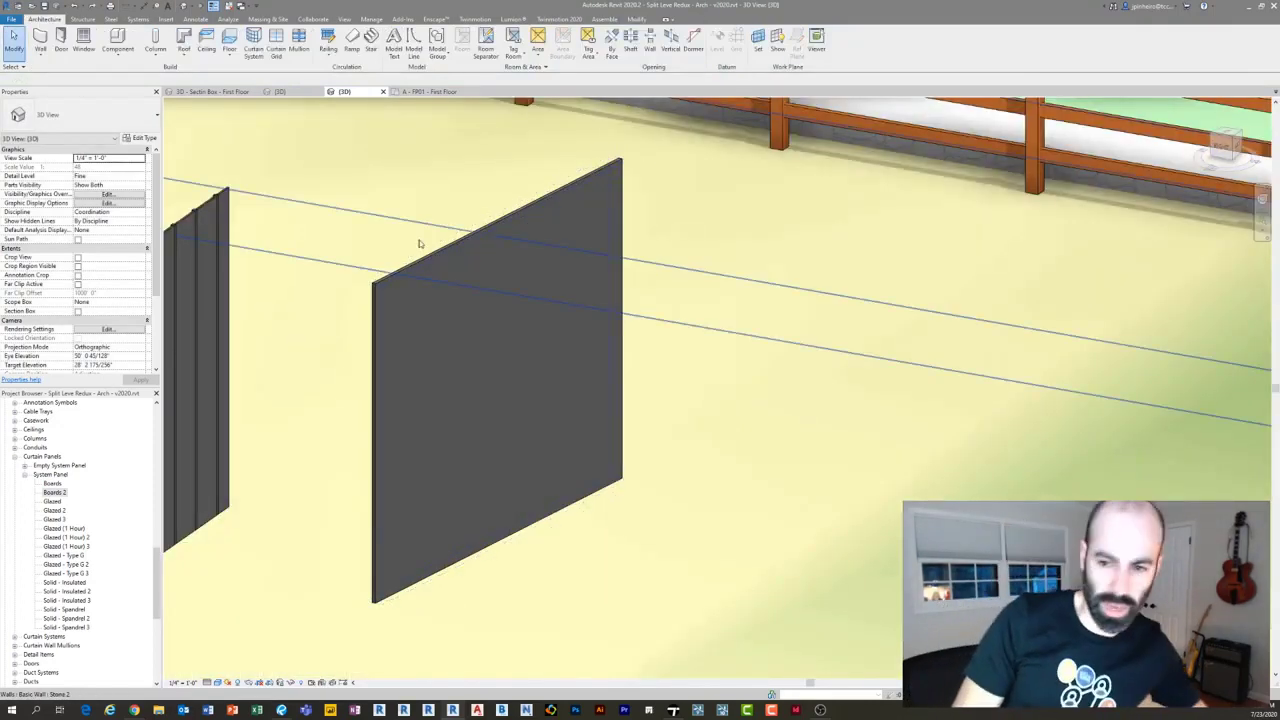
Set the Board and Batten 2 type's vertical grid layout to Fixed Distance with a spacing of 1'.
{"action": "double_click", "coordinate": [405, 367]}
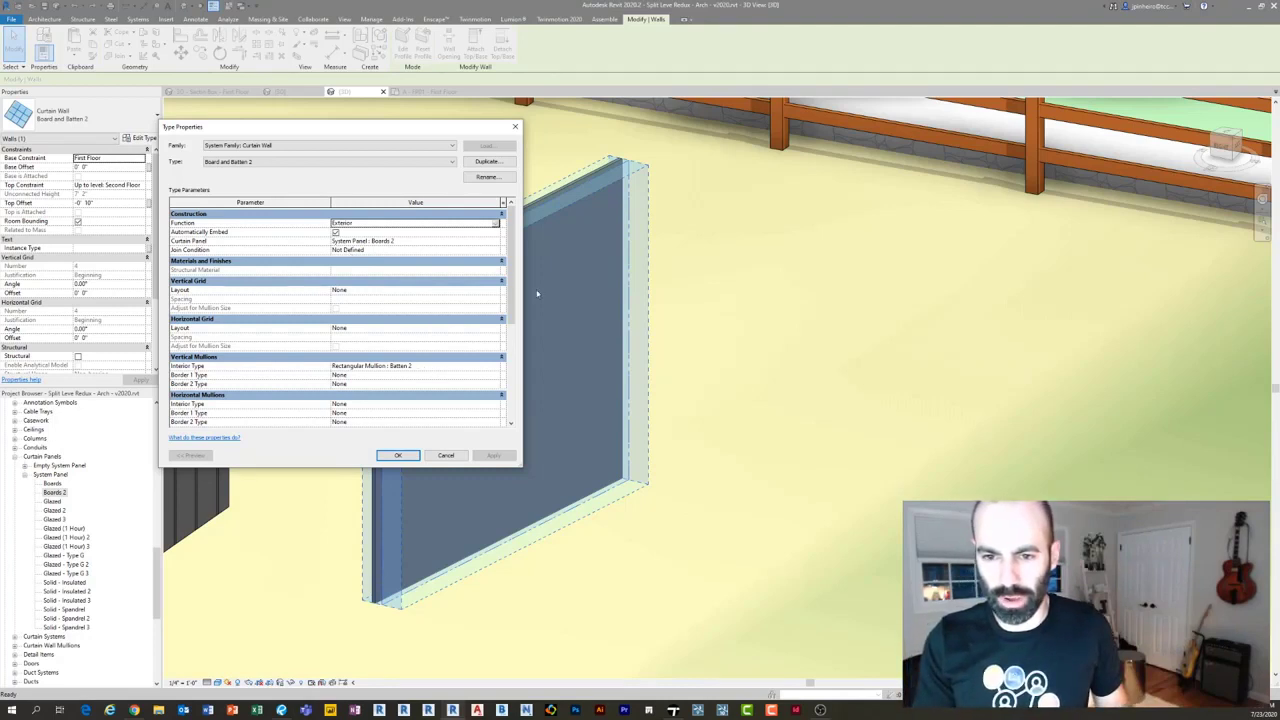
{"action": "left_click", "coordinate": [395, 290]}
{"action": "left_click", "coordinate": [390, 310]}
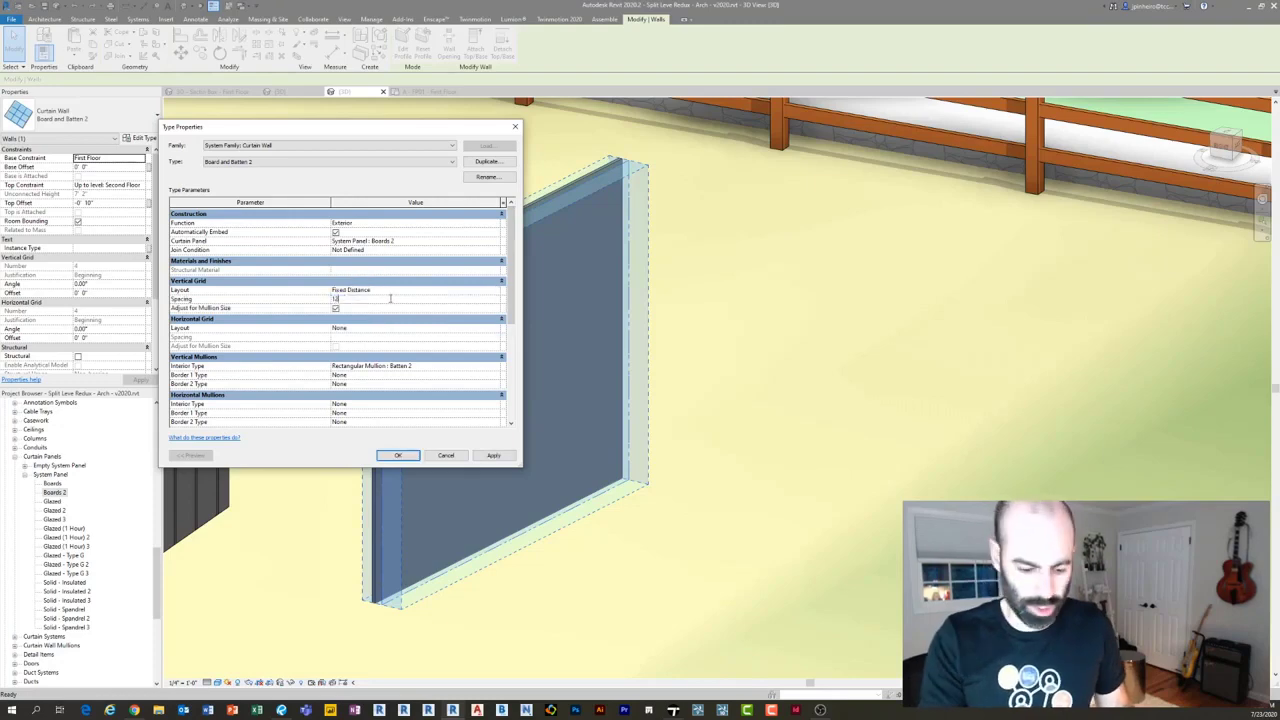
{"action": "left_click", "coordinate": [397, 455]}
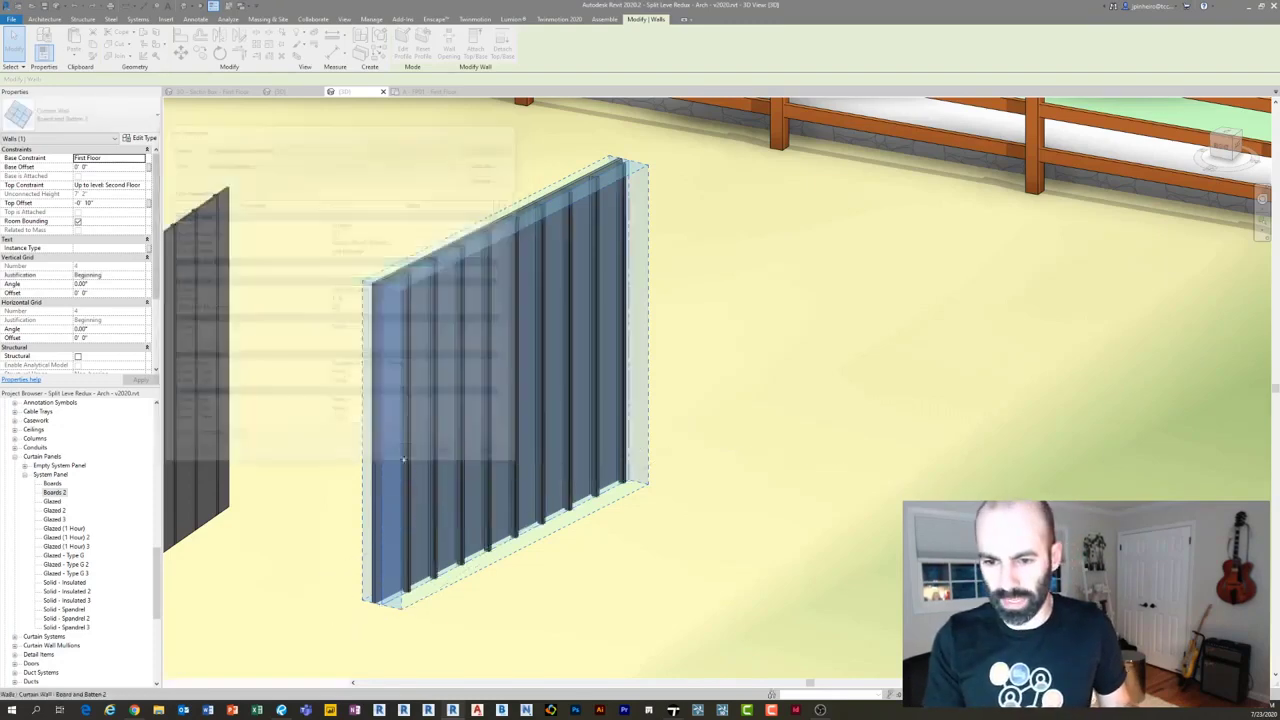
{"action": "key", "text": "Escape"}
Set the offset of the Boards 2 panel type to 0 through one of the new wall's panels.
{"action": "scroll", "coordinate": [409, 247], "scroll_direction": "up", "scroll_amount": 5}
{"action": "scroll", "coordinate": [409, 247], "scroll_direction": "up", "scroll_amount": 2}
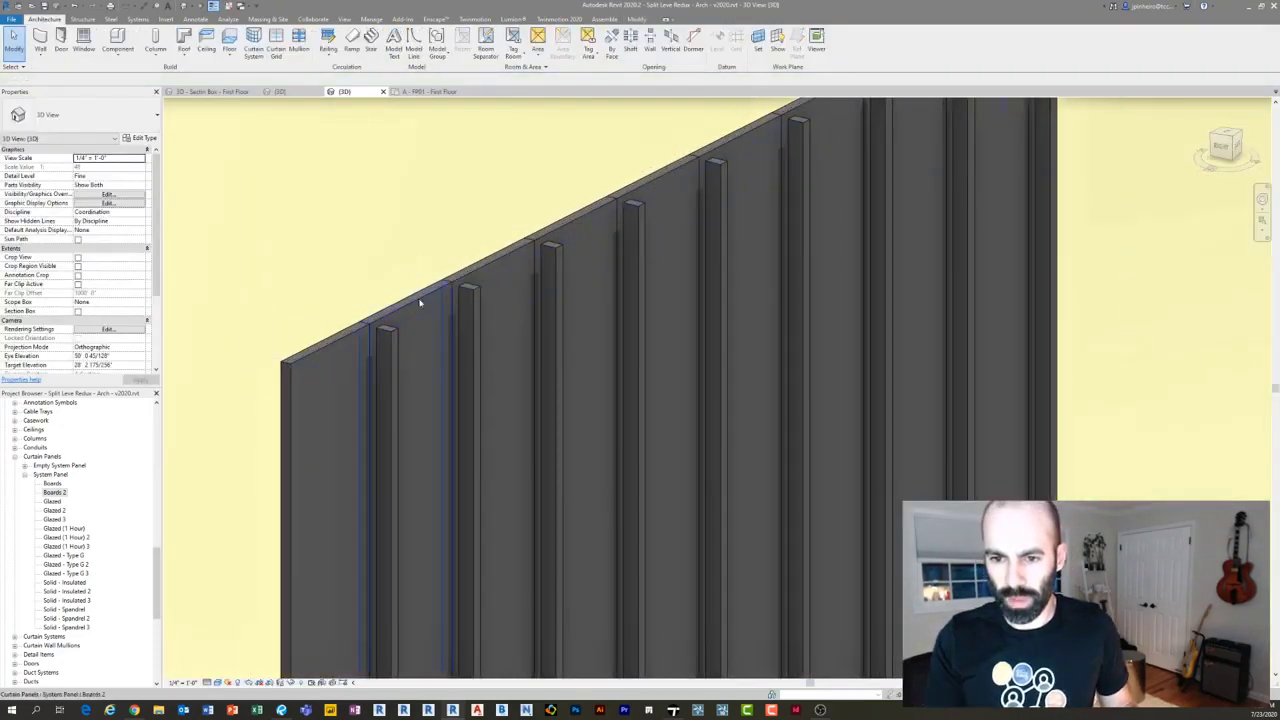
{"action": "left_click", "coordinate": [423, 300]}
{"action": "left_click", "coordinate": [141, 140]}
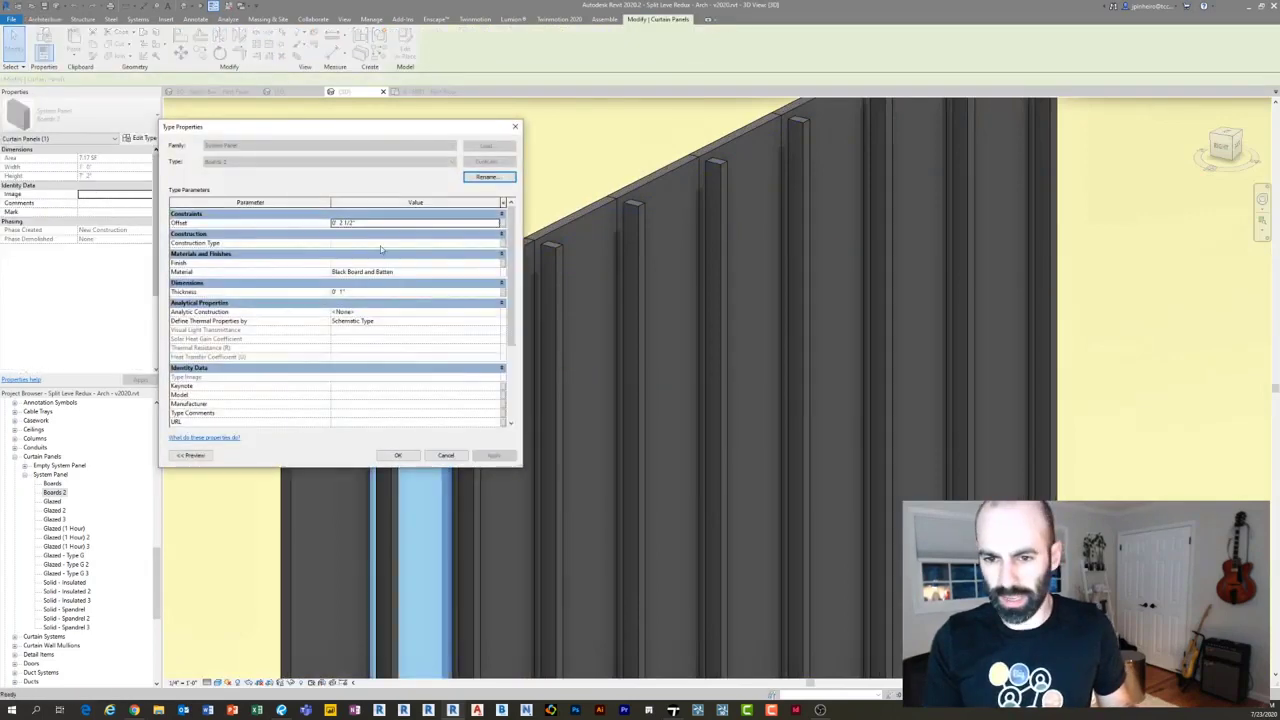
{"action": "left_click", "coordinate": [367, 226]}
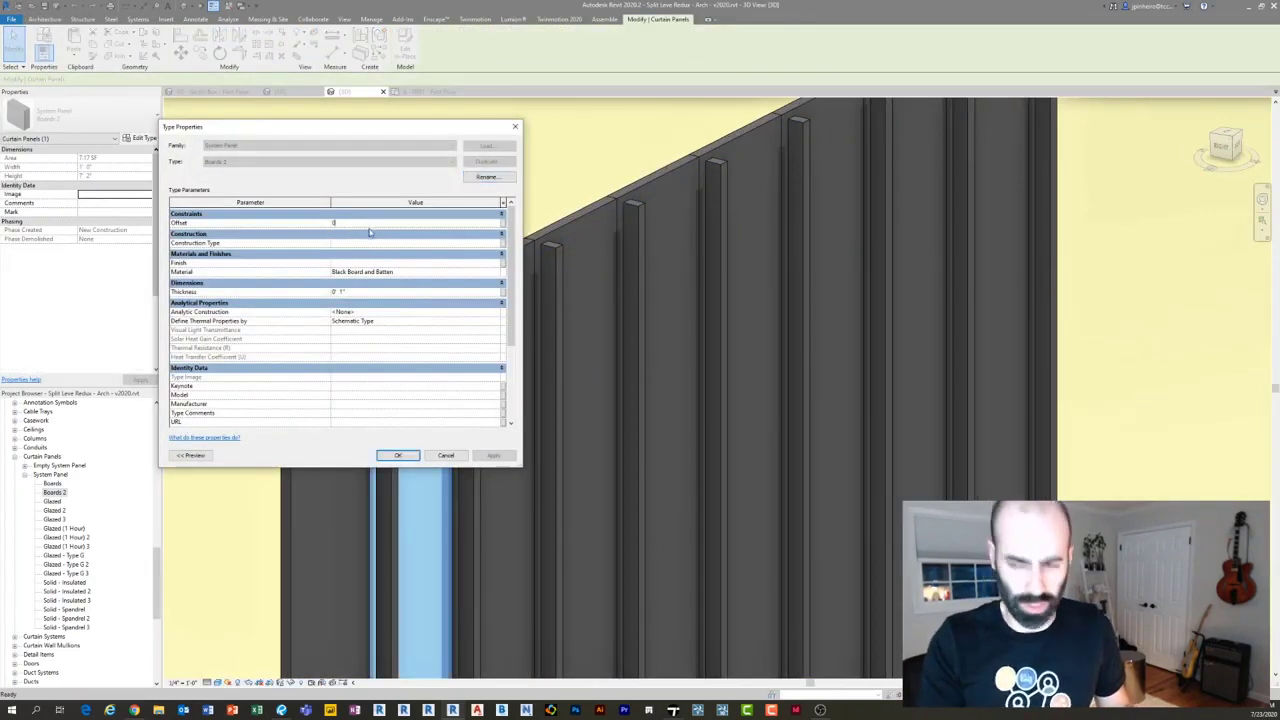
{"action": "left_click", "coordinate": [400, 455]}
{"action": "key", "text": "Escape"}
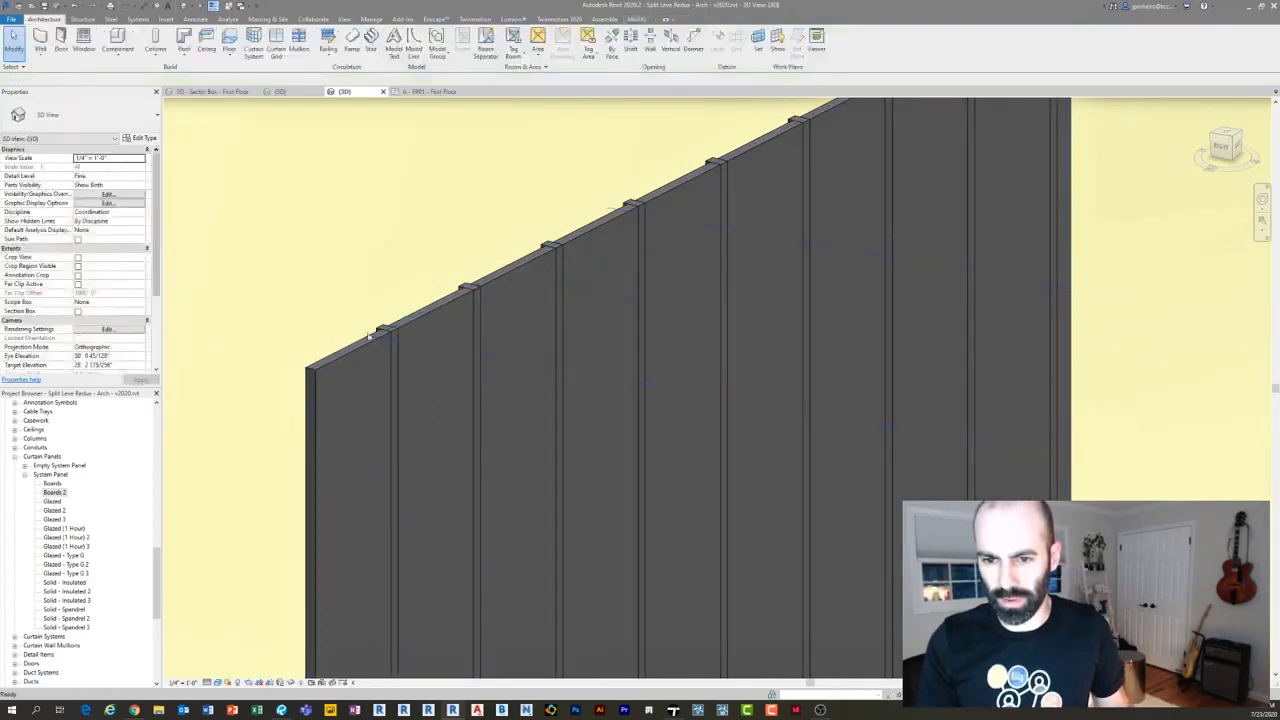
Examine the battens along the new Board and Batten 2 wall from both faces.
{"action": "scroll", "coordinate": [395, 365], "scroll_direction": "up", "scroll_amount": 3}
{"action": "key", "text": "Tab"}
{"action": "left_click", "coordinate": [395, 365]}
{"action": "scroll", "coordinate": [395, 368], "scroll_direction": "down", "scroll_amount": 2}
{"action": "middle_click_drag", "start_coordinate": [395, 372], "coordinate": [666, 409], "text": "shift"}
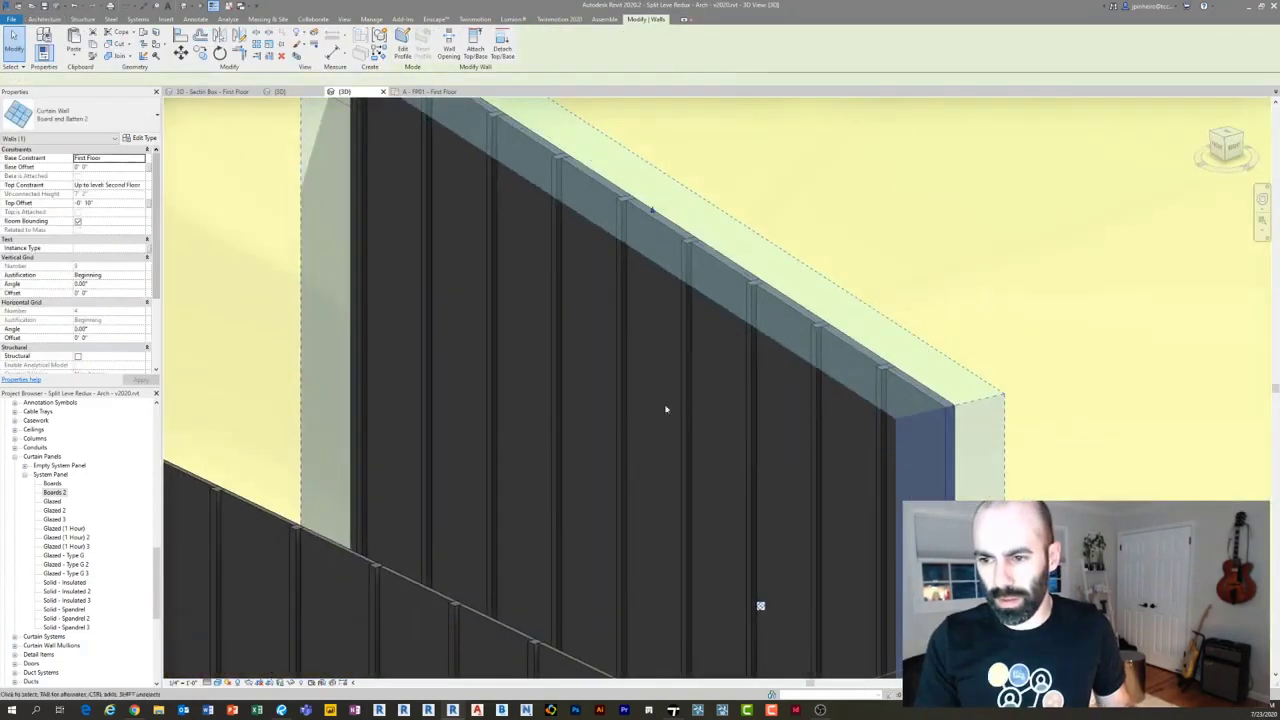
{"action": "key", "text": "Escape"}
{"action": "scroll", "coordinate": [666, 409], "scroll_direction": "down", "scroll_amount": 2}
{"action": "middle_click_drag", "start_coordinate": [809, 417], "coordinate": [566, 406], "text": "shift"}
{"action": "scroll", "coordinate": [566, 406], "scroll_direction": "down", "scroll_amount": 2}
Lengthen the Board and Batten 2 wall by stretching its far end outward in two stages.
{"action": "left_click", "coordinate": [560, 382]}
{"action": "middle_click_drag", "start_coordinate": [809, 511], "coordinate": [560, 463]}
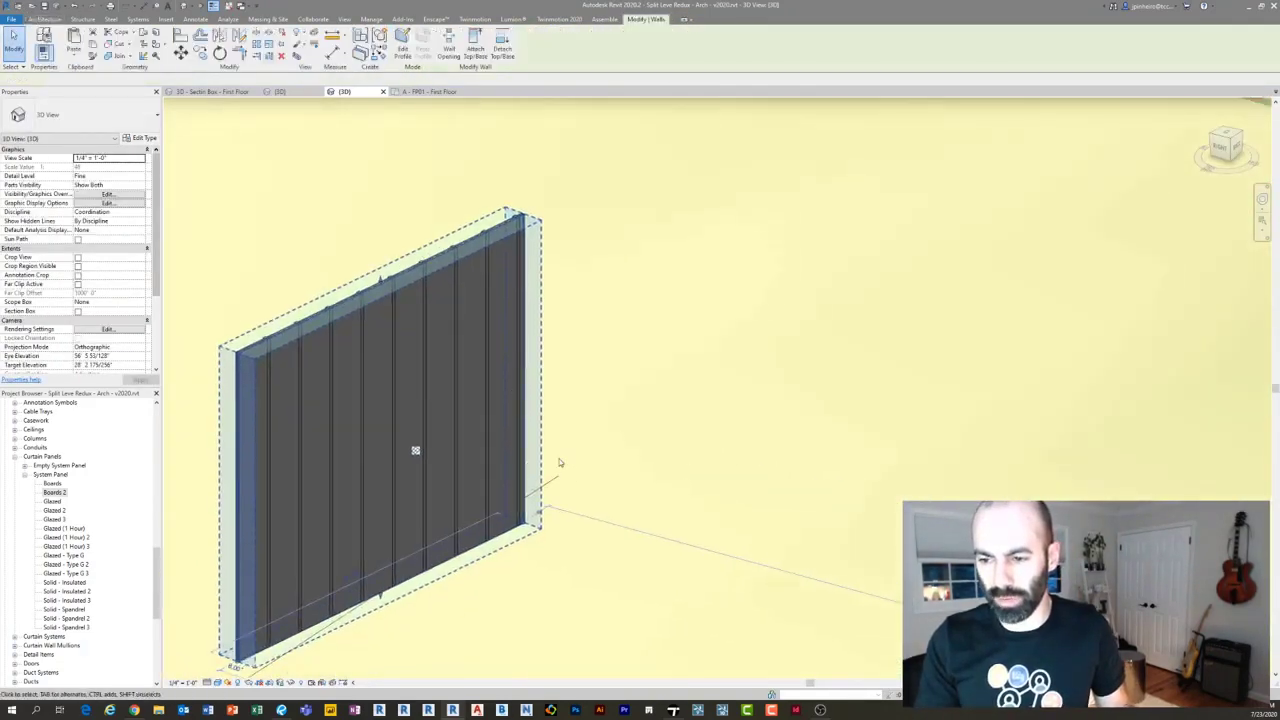
{"action": "left_click_drag", "start_coordinate": [524, 522], "coordinate": [755, 416]}
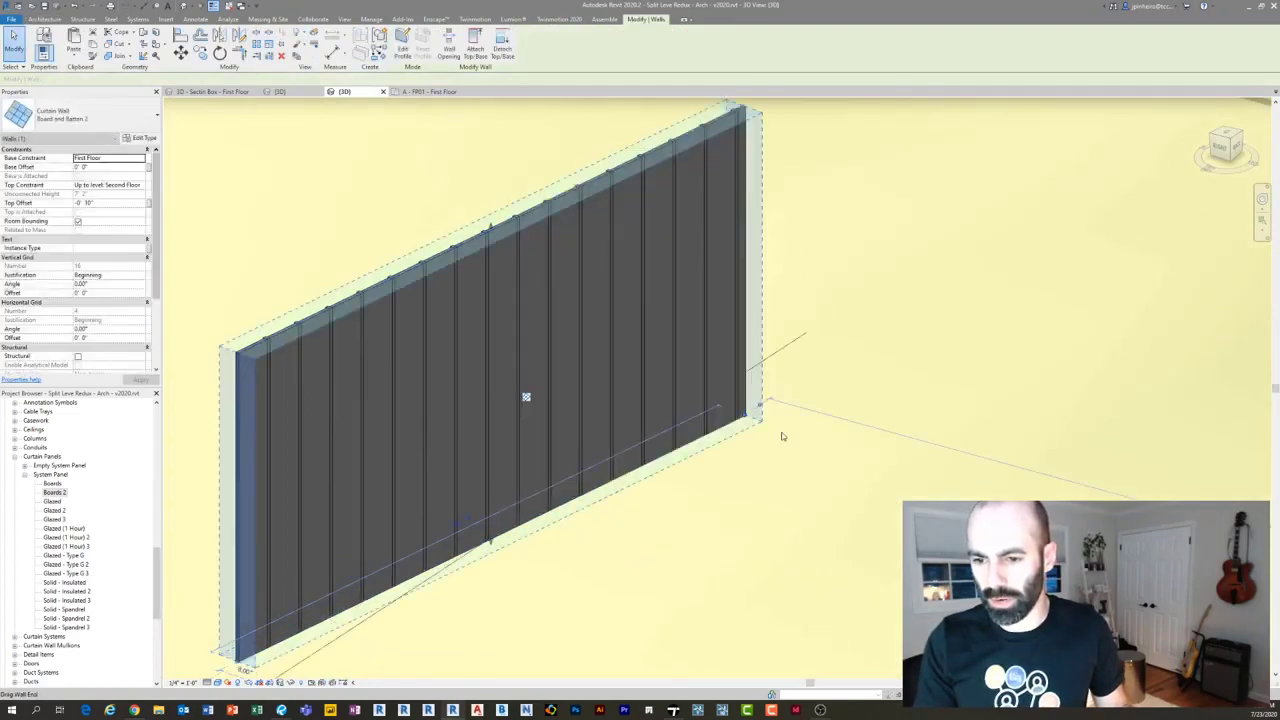
{"action": "scroll", "coordinate": [783, 434], "scroll_direction": "down", "scroll_amount": 2}
{"action": "middle_click_drag", "start_coordinate": [783, 434], "coordinate": [648, 452]}
{"action": "left_click_drag", "start_coordinate": [638, 437], "coordinate": [806, 404]}
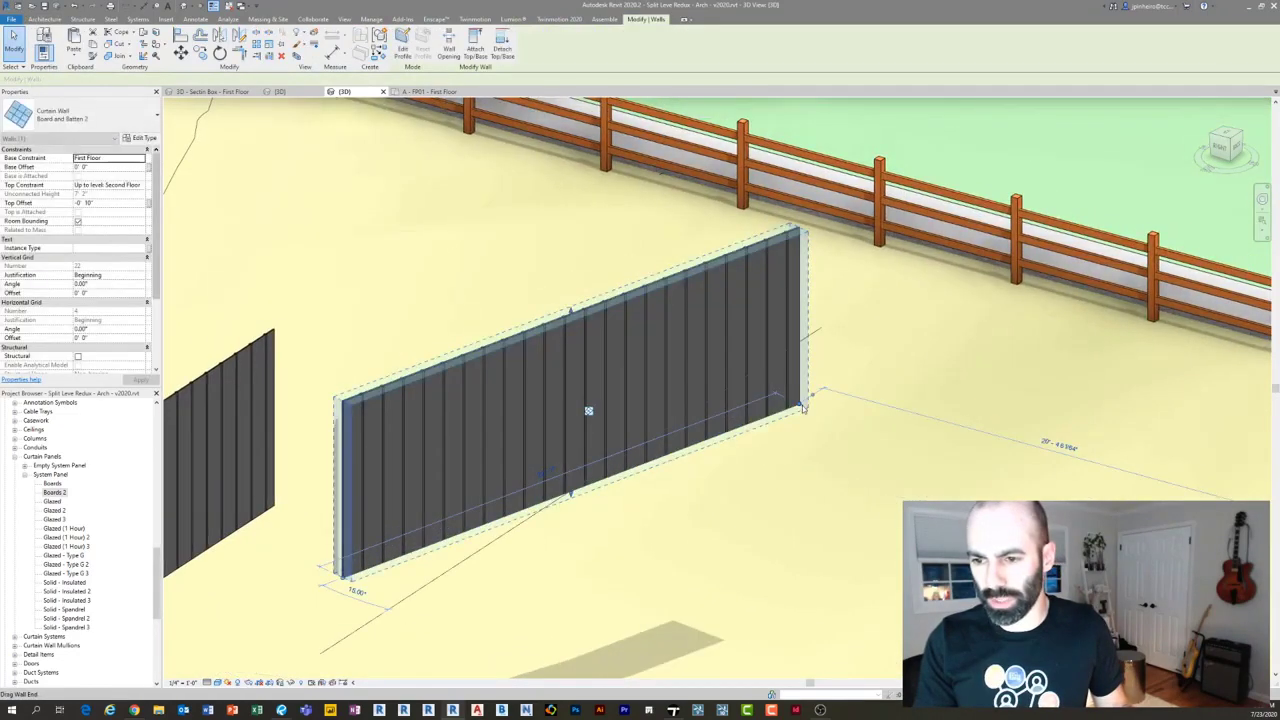
Raise the top of the lengthened Board and Batten 2 wall to a height of about 11' 3".
{"action": "scroll", "coordinate": [603, 443], "scroll_direction": "up", "scroll_amount": 1}
{"action": "scroll", "coordinate": [603, 443], "scroll_direction": "down", "scroll_amount": 1}
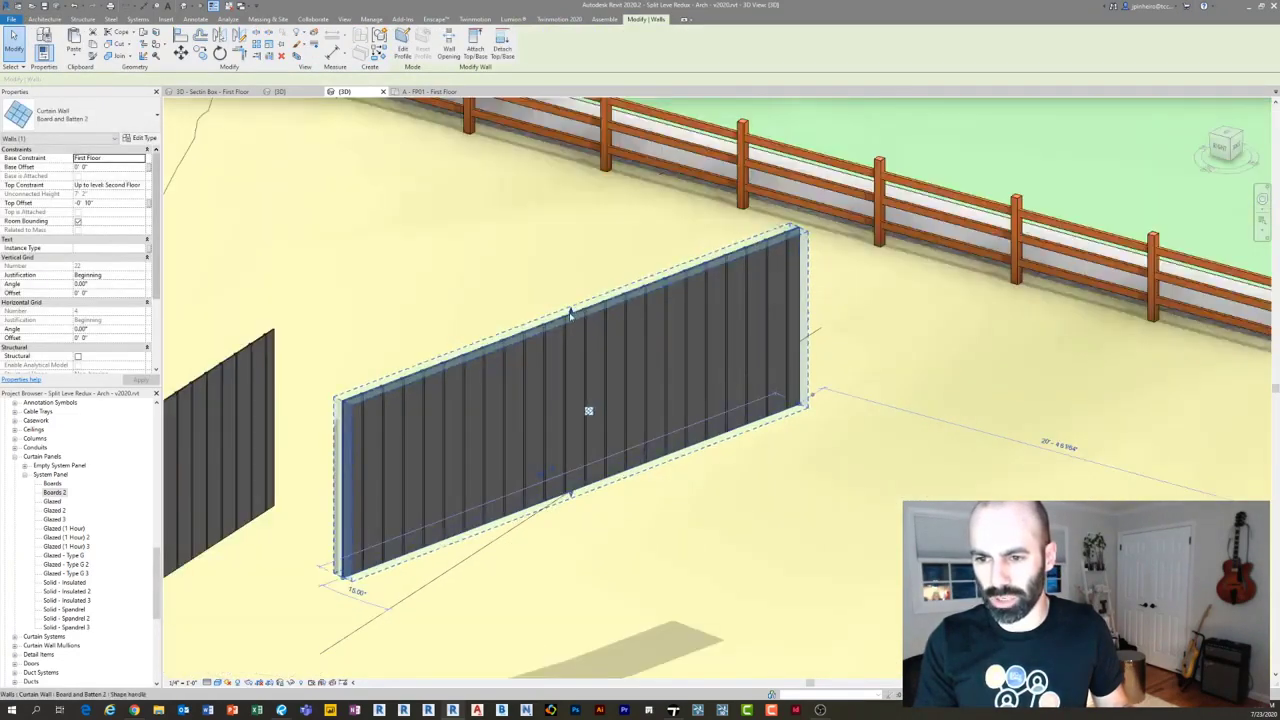
{"action": "mouse_move", "coordinate": [570, 316]}
{"action": "left_mouse_down"}
{"action": "mouse_move", "coordinate": [567, 207]}
{"action": "mouse_move", "coordinate": [567, 232]}
{"action": "left_mouse_up"}
Edit the wall's profile by drawing a diagonal line across its upper near corner, trimming the corner off, and finishing the sketch.
{"action": "left_click", "coordinate": [402, 48]}
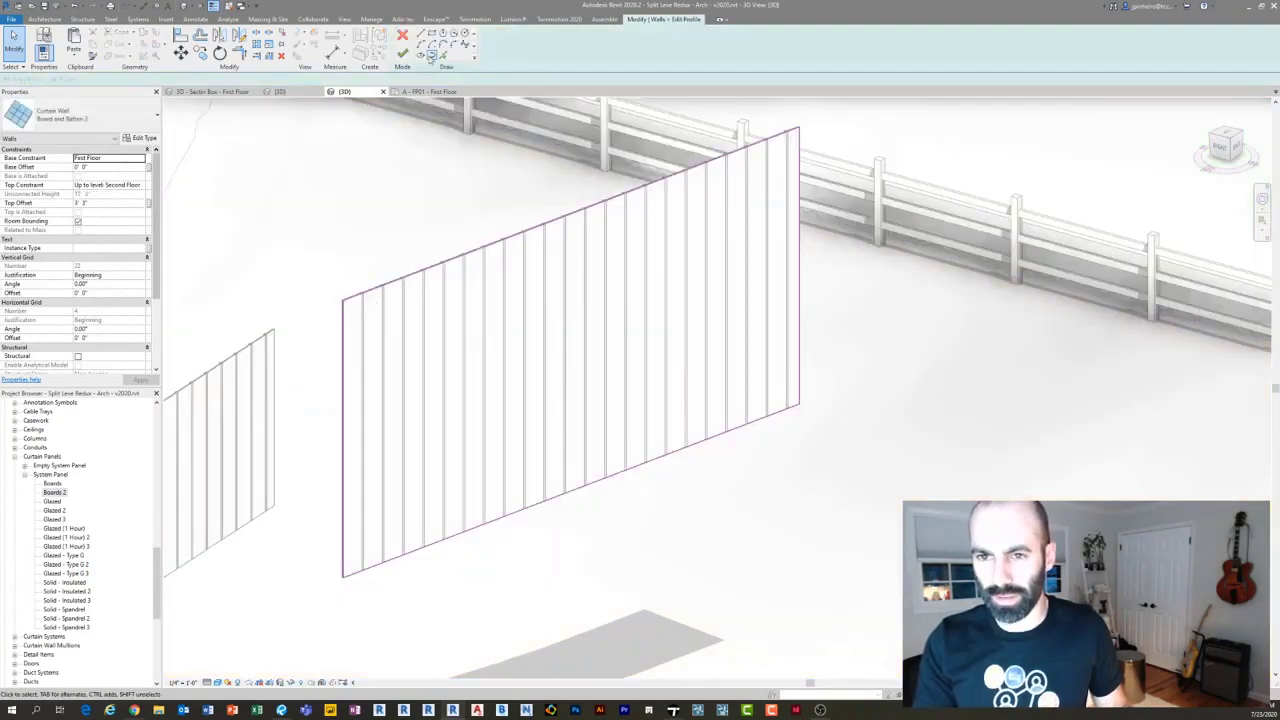
{"action": "left_click", "coordinate": [434, 20]}
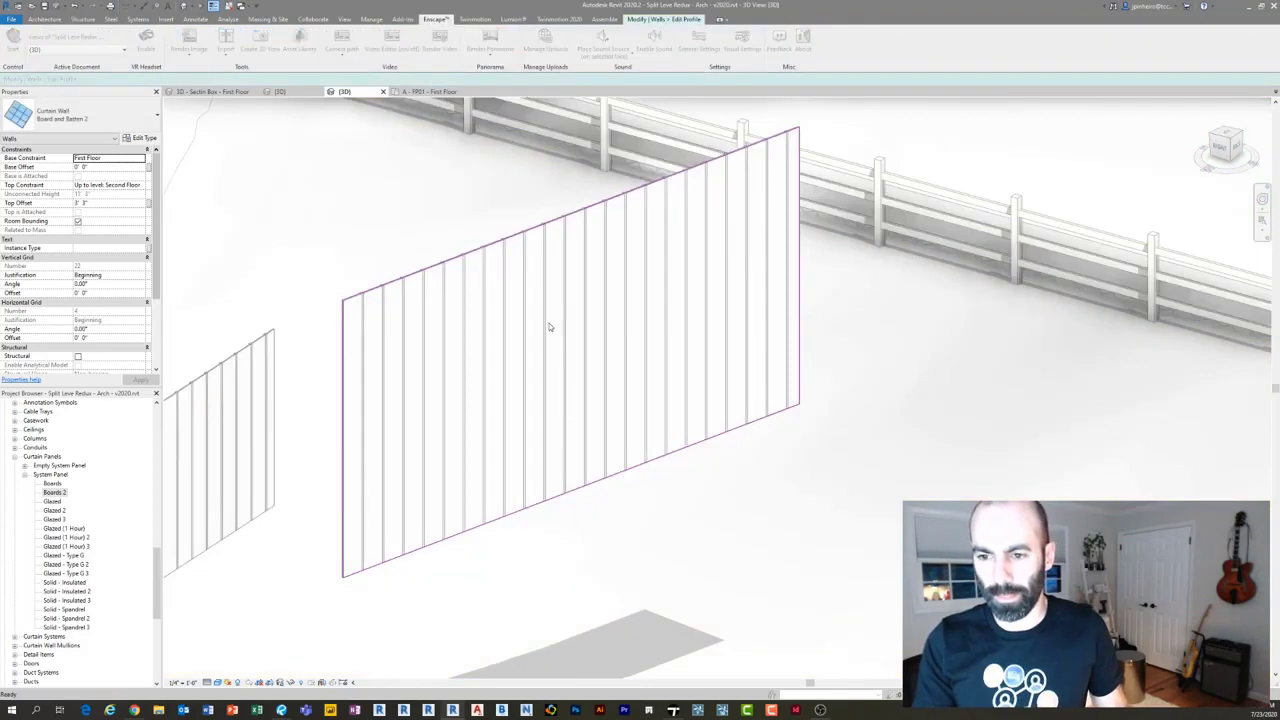
{"action": "left_click", "coordinate": [684, 20]}
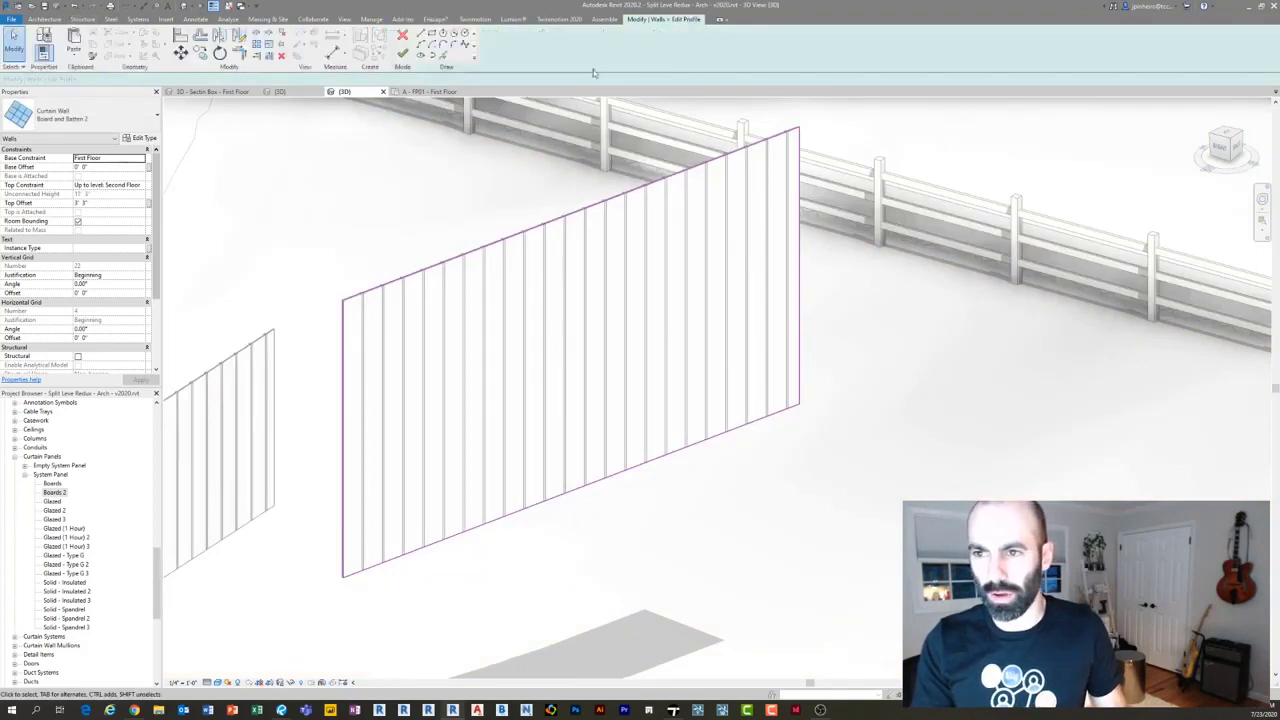
{"action": "left_click", "coordinate": [421, 33]}
{"action": "left_click", "coordinate": [342, 377]}
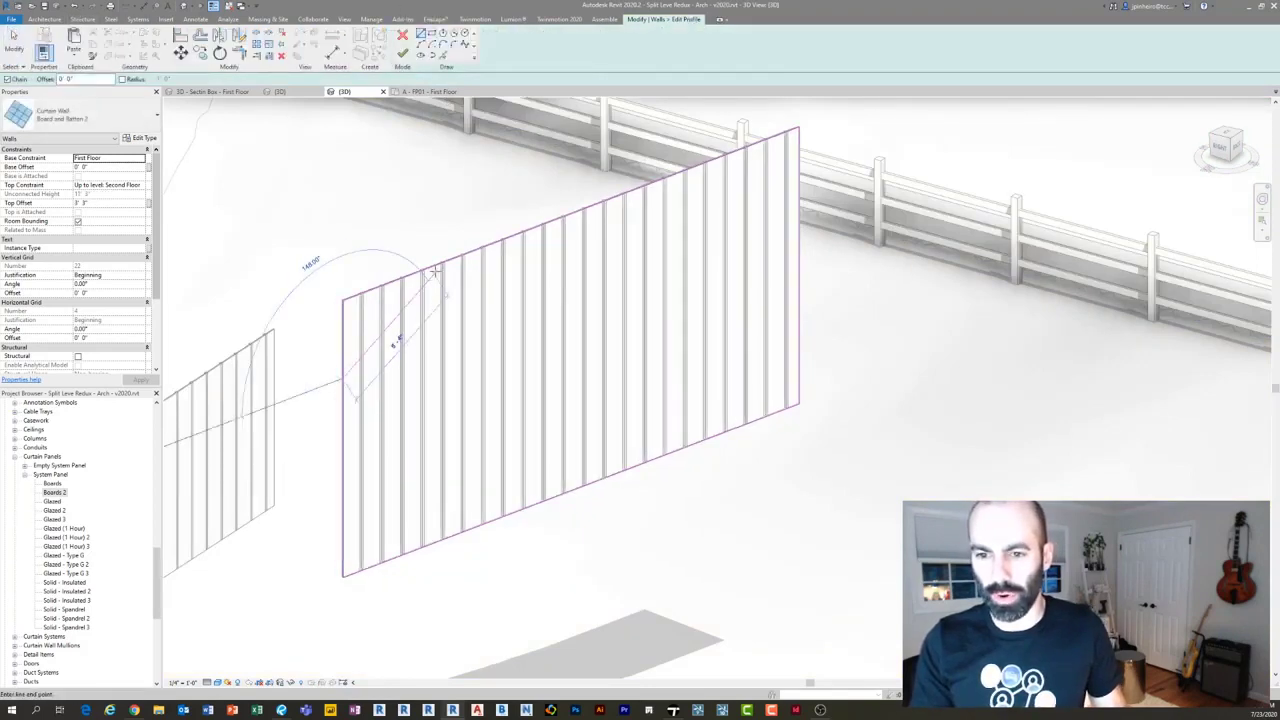
{"action": "left_click", "coordinate": [440, 264]}
{"action": "key", "text": "t"}
{"action": "key", "text": "r"}
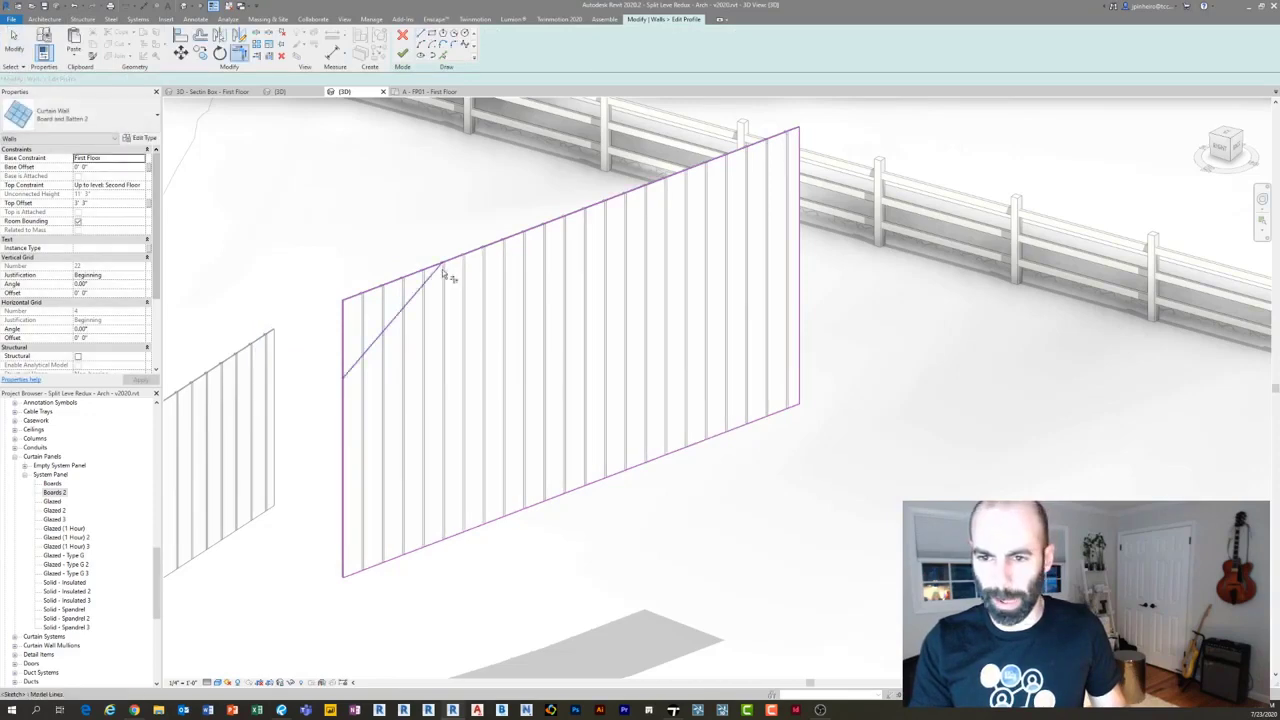
{"action": "key", "text": "Escape"}
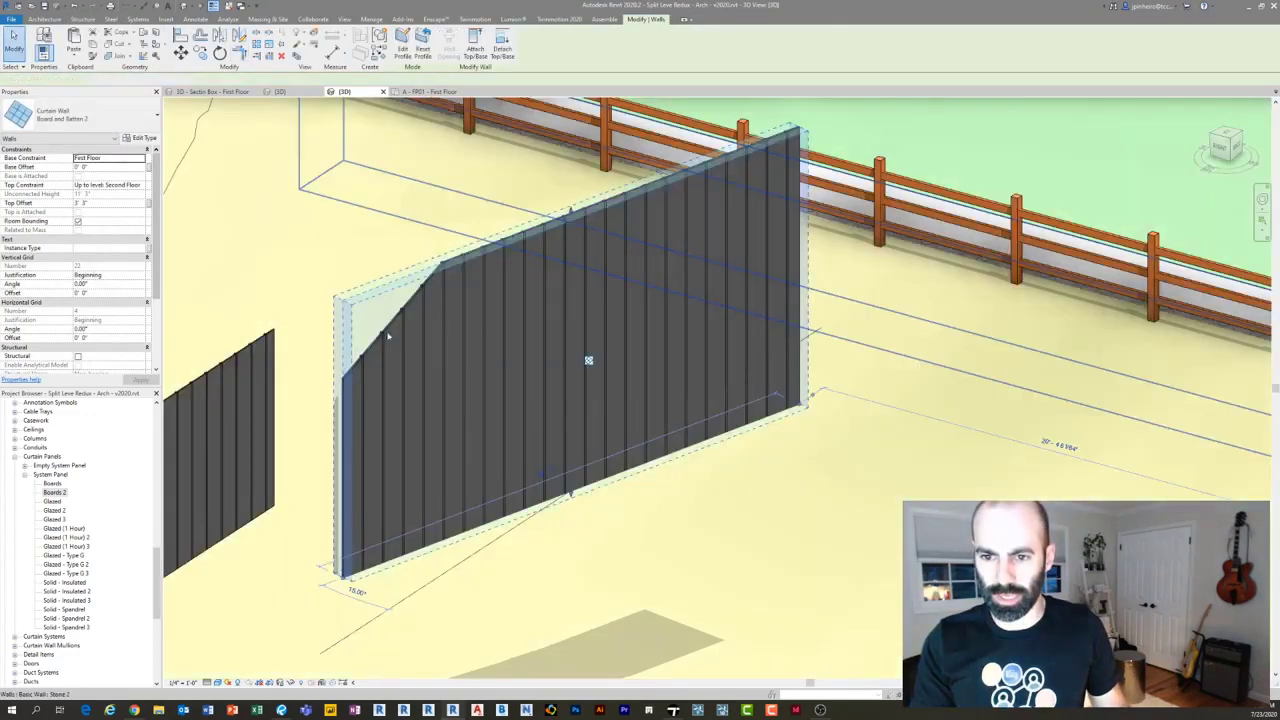
{"action": "scroll", "coordinate": [370, 330], "scroll_direction": "up", "scroll_amount": 5}
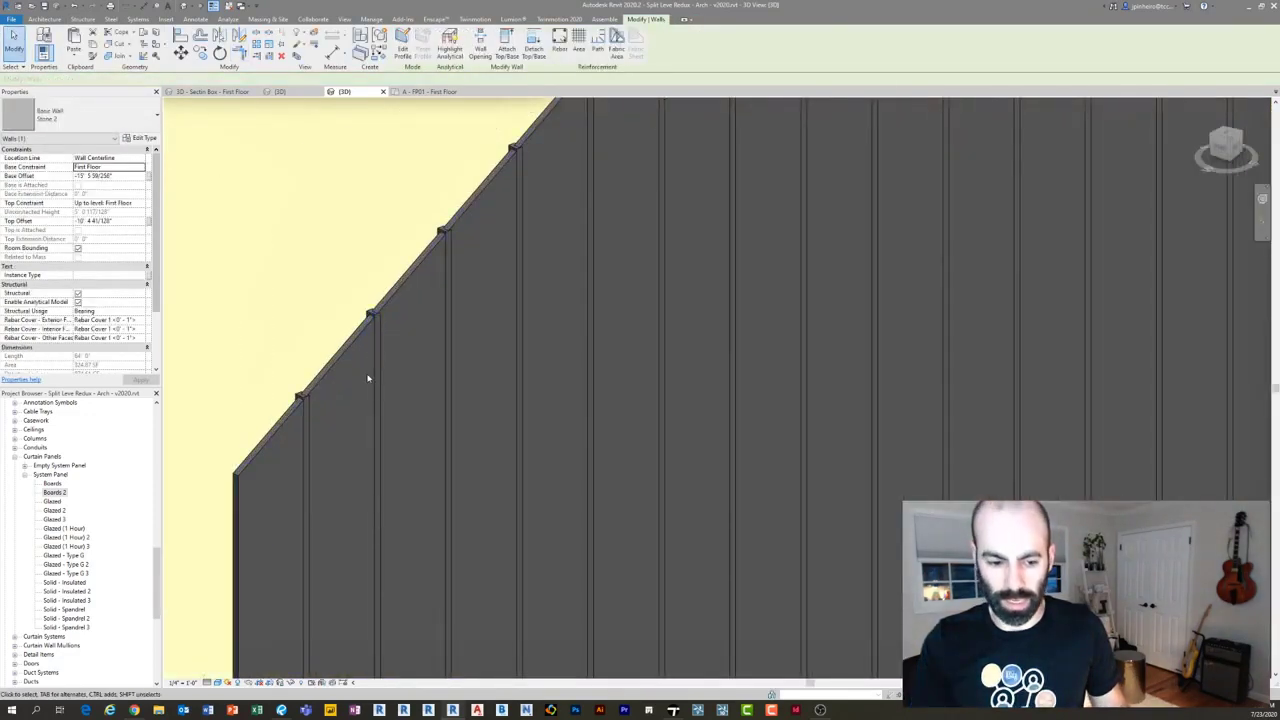
{"action": "key", "text": "Escape"}
Detach the top of the house's gable-end Board and Batten wall from the roof.
{"action": "scroll", "coordinate": [330, 326], "scroll_direction": "down", "scroll_amount": 5}
{"action": "middle_click_drag", "start_coordinate": [371, 346], "coordinate": [468, 382]}
{"action": "middle_click_drag", "start_coordinate": [286, 337], "coordinate": [426, 374]}
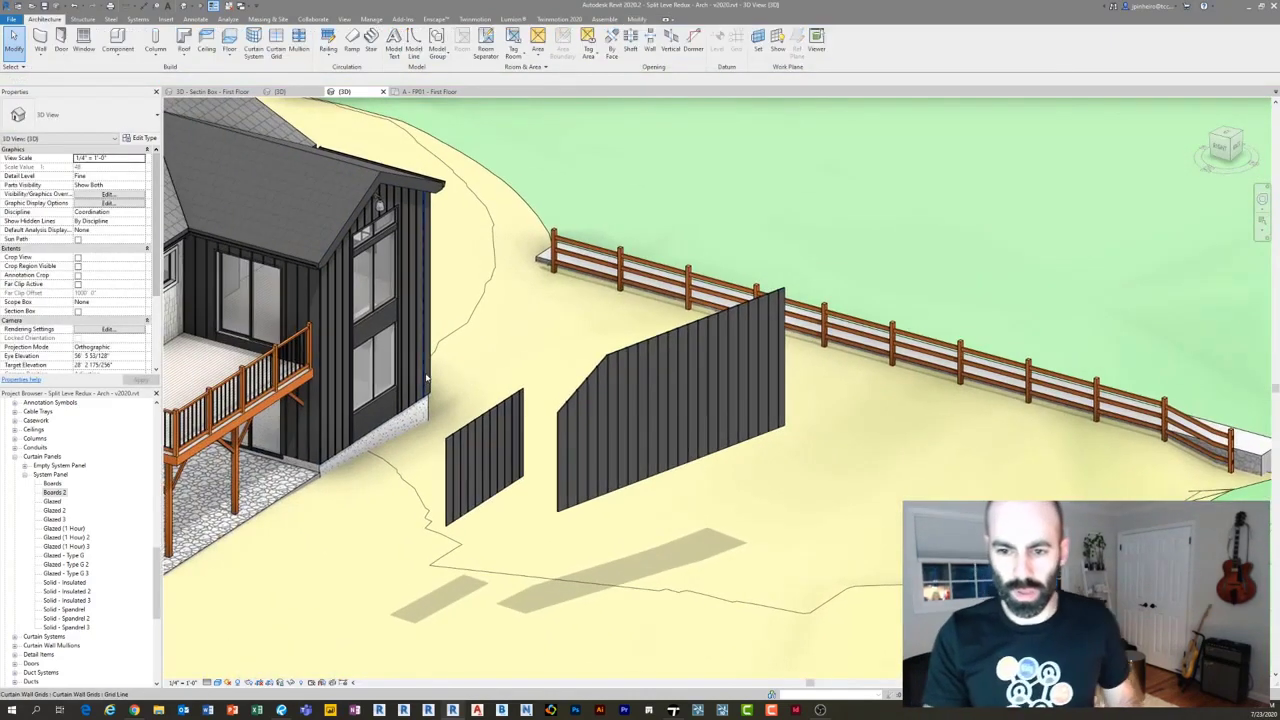
{"action": "left_click", "coordinate": [432, 389]}
{"action": "scroll", "coordinate": [432, 389], "scroll_direction": "up", "scroll_amount": 3}
{"action": "left_click", "coordinate": [431, 411]}
{"action": "middle_click_drag", "start_coordinate": [497, 394], "coordinate": [448, 430], "text": "shift"}
{"action": "middle_click_drag", "start_coordinate": [448, 430], "coordinate": [510, 517]}
{"action": "scroll", "coordinate": [510, 517], "scroll_direction": "down", "scroll_amount": 2}
{"action": "middle_click_drag", "start_coordinate": [428, 403], "coordinate": [343, 425], "text": "shift"}
{"action": "scroll", "coordinate": [349, 400], "scroll_direction": "up", "scroll_amount": 2}
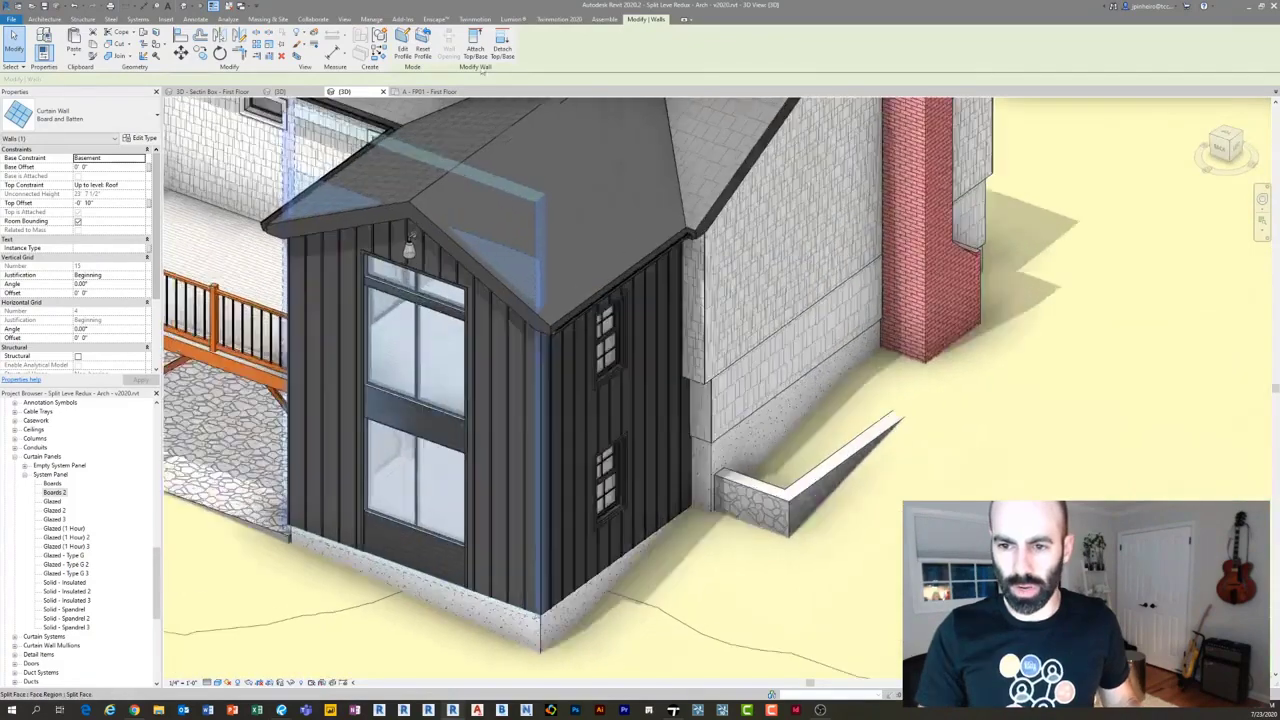
{"action": "left_click", "coordinate": [503, 42]}
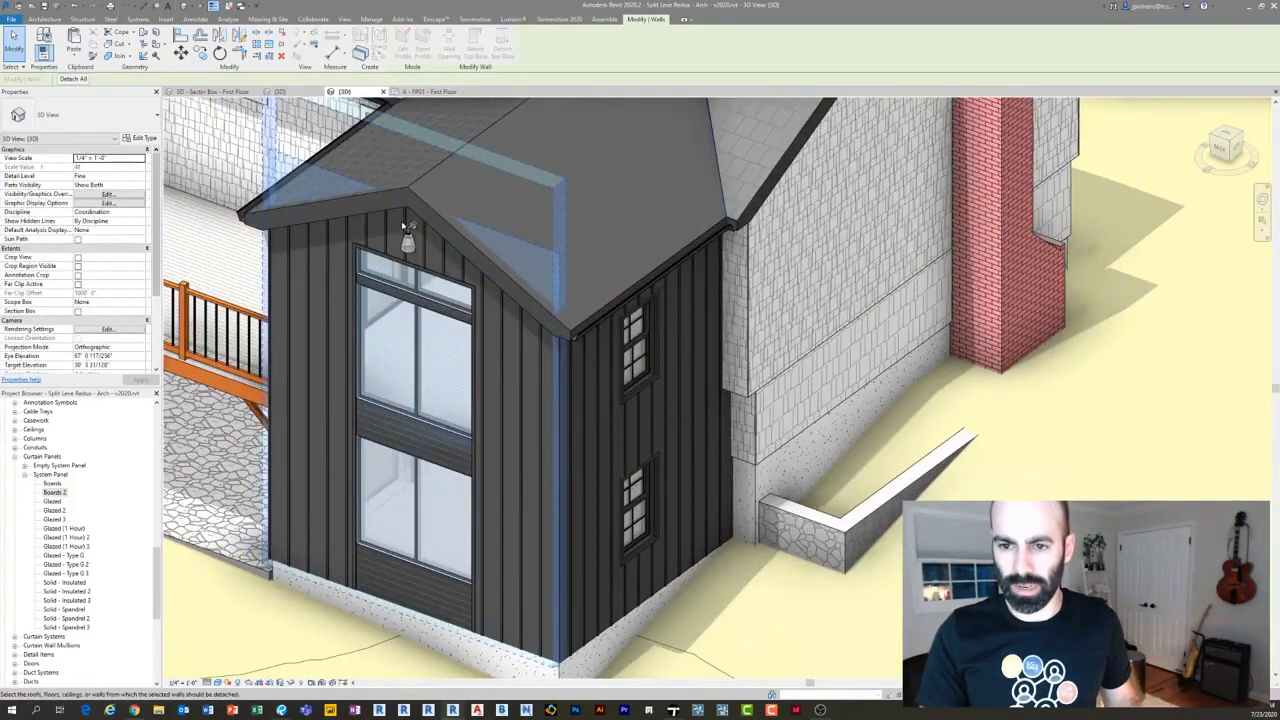
{"action": "left_click", "coordinate": [405, 225]}
{"action": "middle_click_drag", "start_coordinate": [405, 225], "coordinate": [418, 228], "text": "shift"}
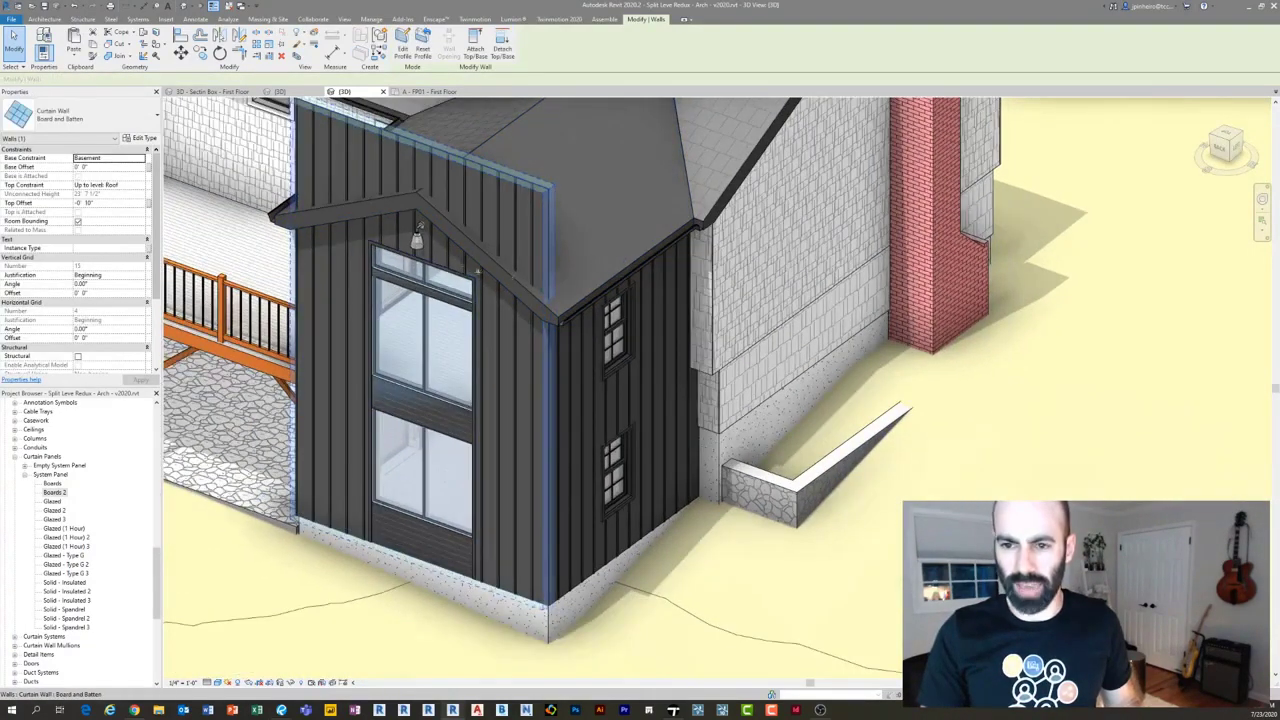
Attach the top of the gable-end Board and Batten wall to the roof again.
{"action": "scroll", "coordinate": [478, 271], "scroll_direction": "down", "scroll_amount": 1}
{"action": "mouse_move", "coordinate": [478, 271]}
{"action": "middle_mouse_down", "text": "shift"}
{"action": "mouse_move", "coordinate": [686, 280]}
{"action": "mouse_move", "coordinate": [591, 286]}
{"action": "mouse_move", "coordinate": [500, 269]}
{"action": "middle_mouse_up", "text": "shift"}
{"action": "scroll", "coordinate": [500, 269], "scroll_direction": "up", "scroll_amount": 2}
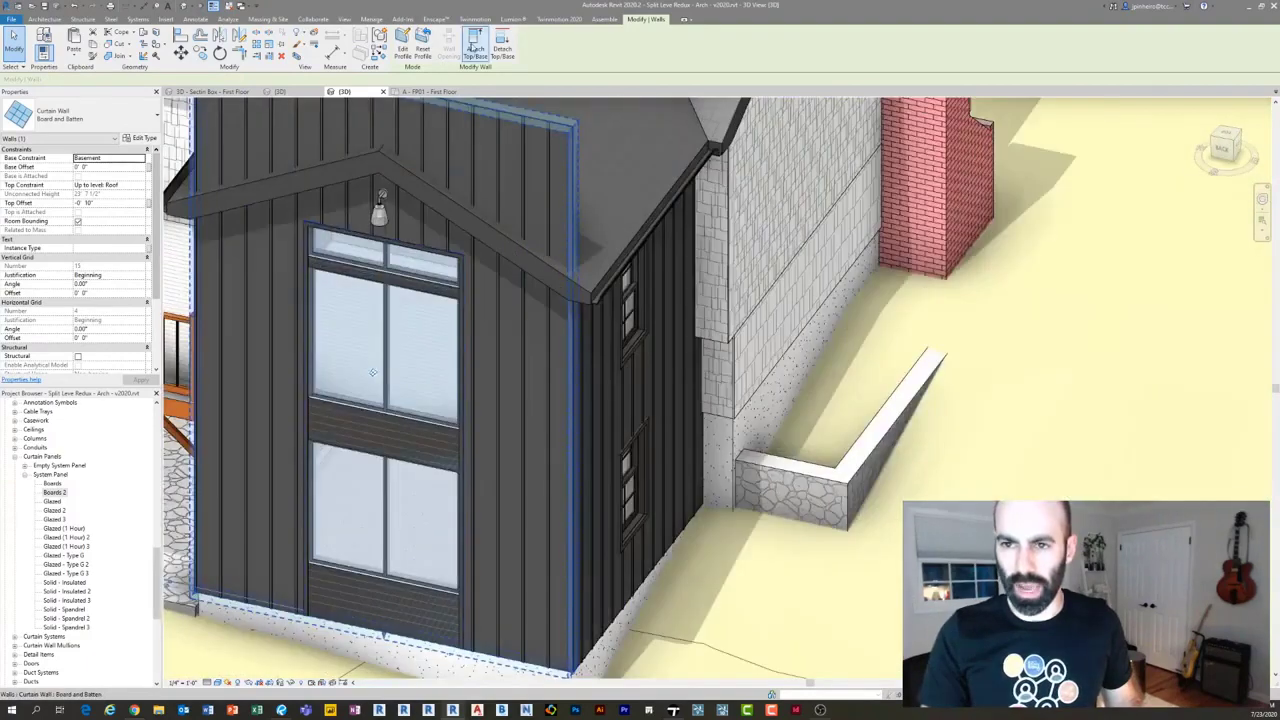
{"action": "key", "text": "Escape"}
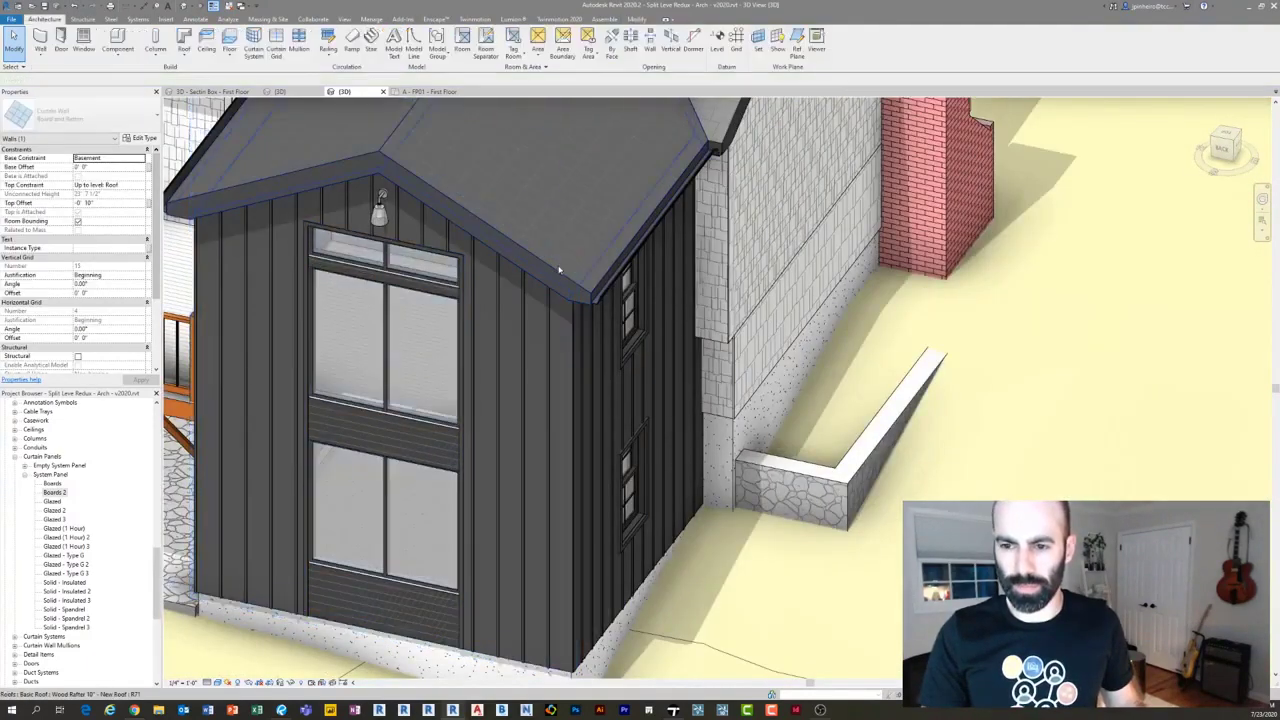
Delete the two freestanding sample board and batten walls in the yard.
{"action": "scroll", "coordinate": [559, 270], "scroll_direction": "down", "scroll_amount": 3}
{"action": "scroll", "coordinate": [559, 270], "scroll_direction": "up", "scroll_amount": 2}
{"action": "scroll", "coordinate": [198, 507], "scroll_direction": "down", "scroll_amount": 1}
{"action": "middle_click_drag", "start_coordinate": [198, 507], "coordinate": [594, 456]}
{"action": "left_click", "coordinate": [597, 449]}
{"action": "key", "text": "Delete"}
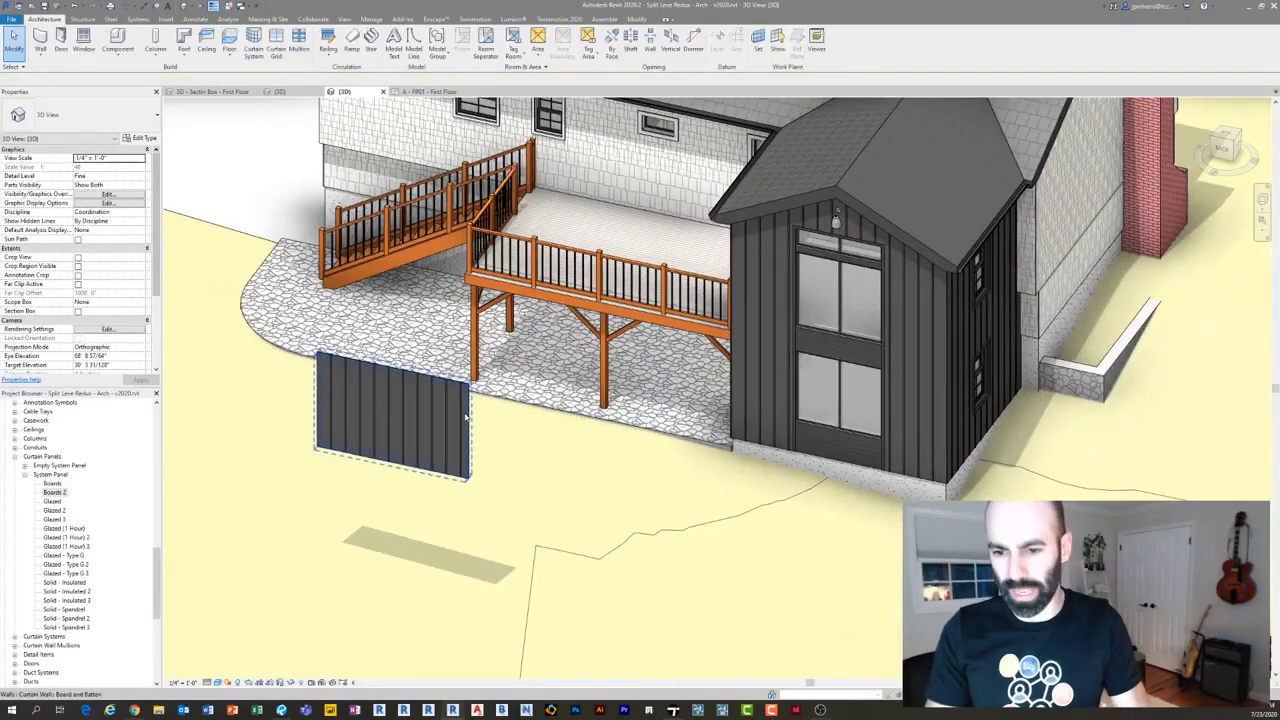
{"action": "left_click", "coordinate": [468, 420]}
{"action": "key", "text": "Delete"}
Examine the board and batten siding on the house addition around the deck and the outer corner.
{"action": "middle_click_drag", "start_coordinate": [637, 480], "coordinate": [880, 510], "text": "shift"}
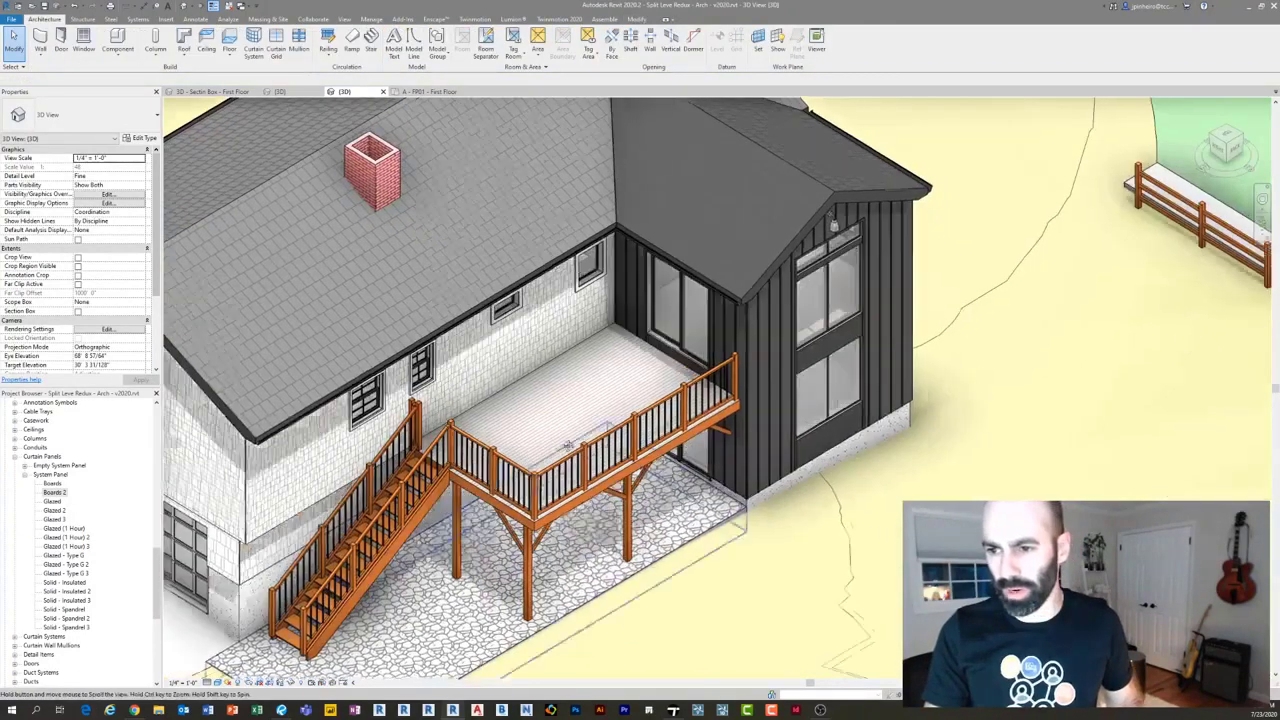
{"action": "middle_click_drag", "start_coordinate": [885, 410], "coordinate": [705, 413]}
{"action": "scroll", "coordinate": [705, 413], "scroll_direction": "up", "scroll_amount": 1}
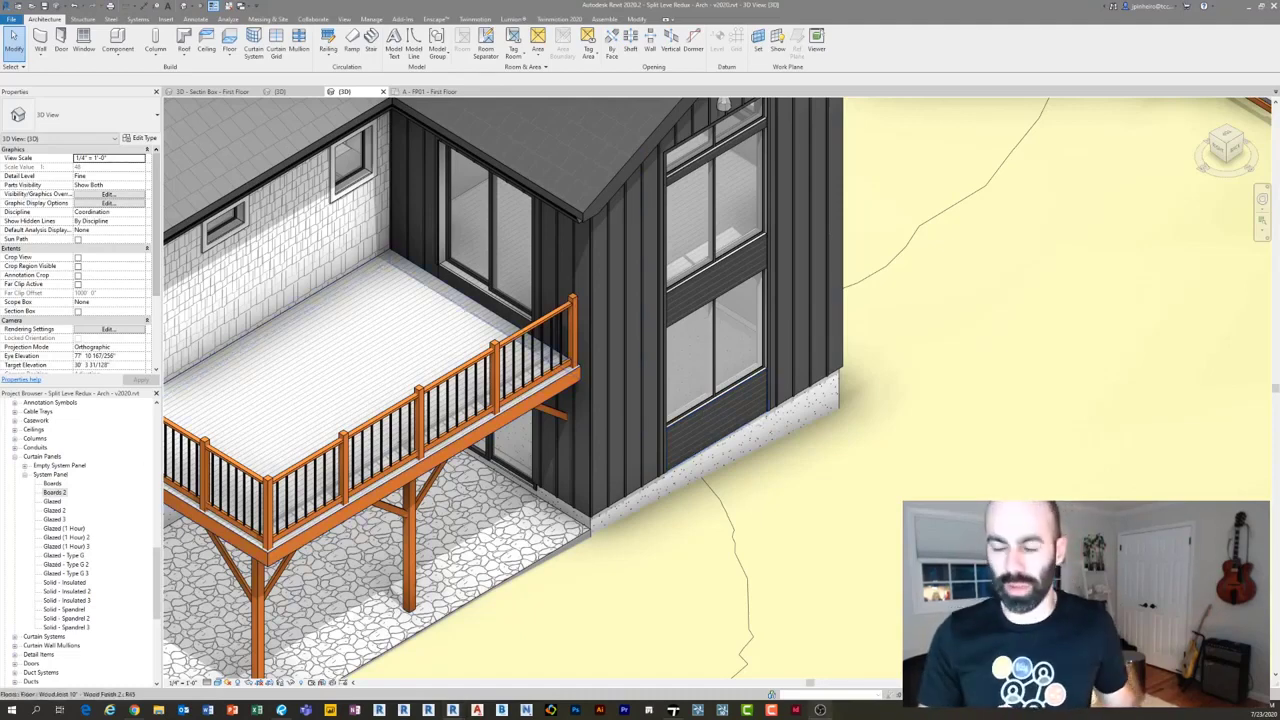
{"action": "scroll", "coordinate": [505, 275], "scroll_direction": "up", "scroll_amount": 3}
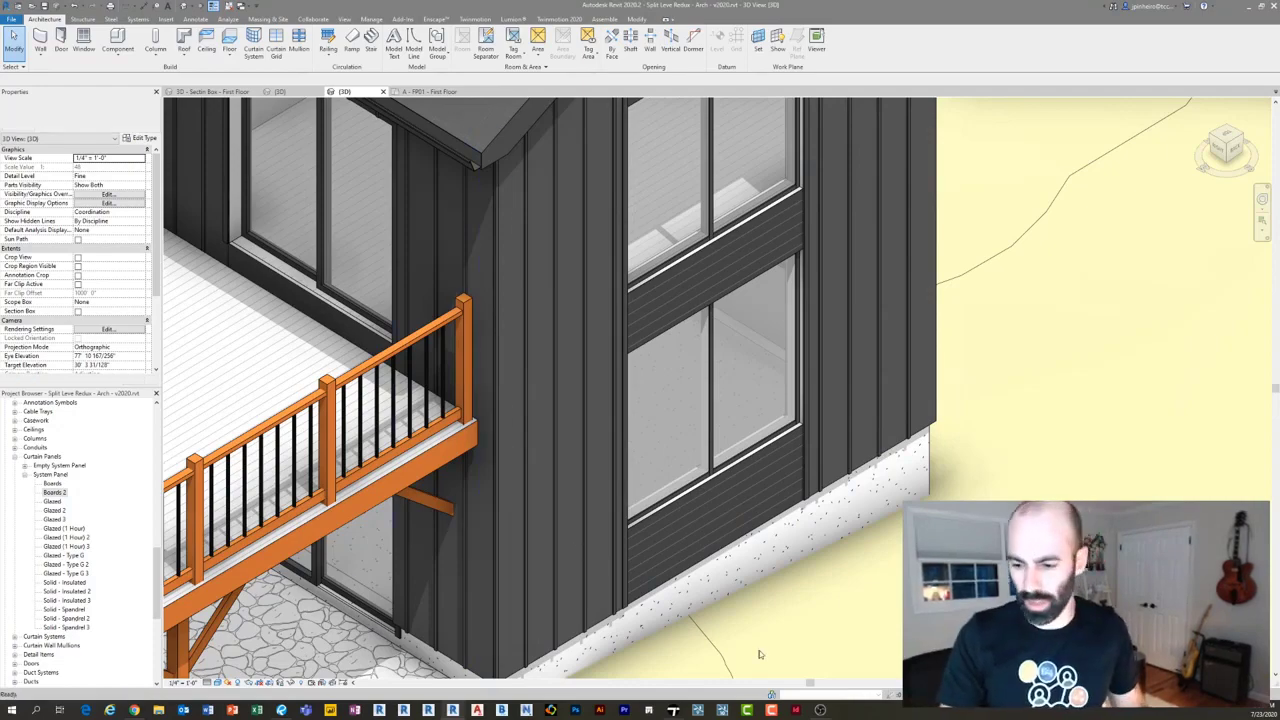
Switch to Twinmotion and examine the rendered board and batten siding on the addition from the deck corner and the gable end.
{"action": "left_click", "coordinate": [673, 710]}
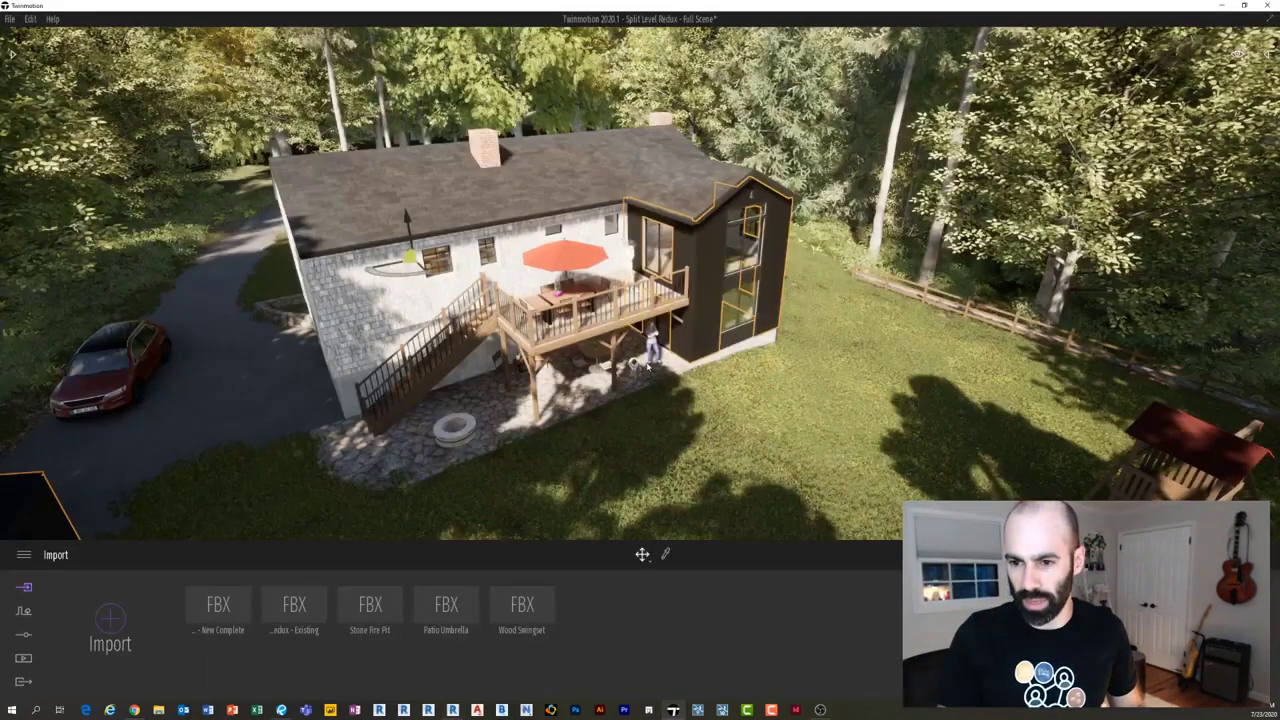
{"action": "scroll", "coordinate": [648, 366], "scroll_direction": "up", "scroll_amount": 3}
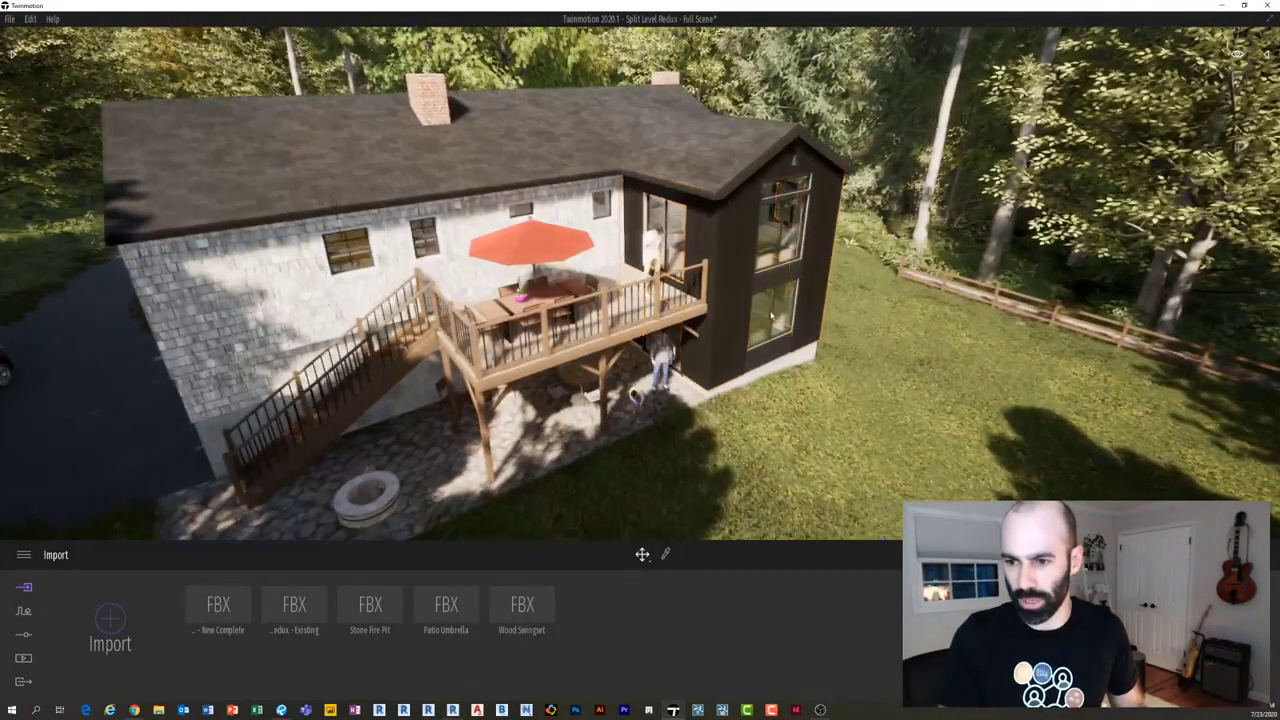
{"action": "scroll", "coordinate": [763, 290], "scroll_direction": "up", "scroll_amount": 5}
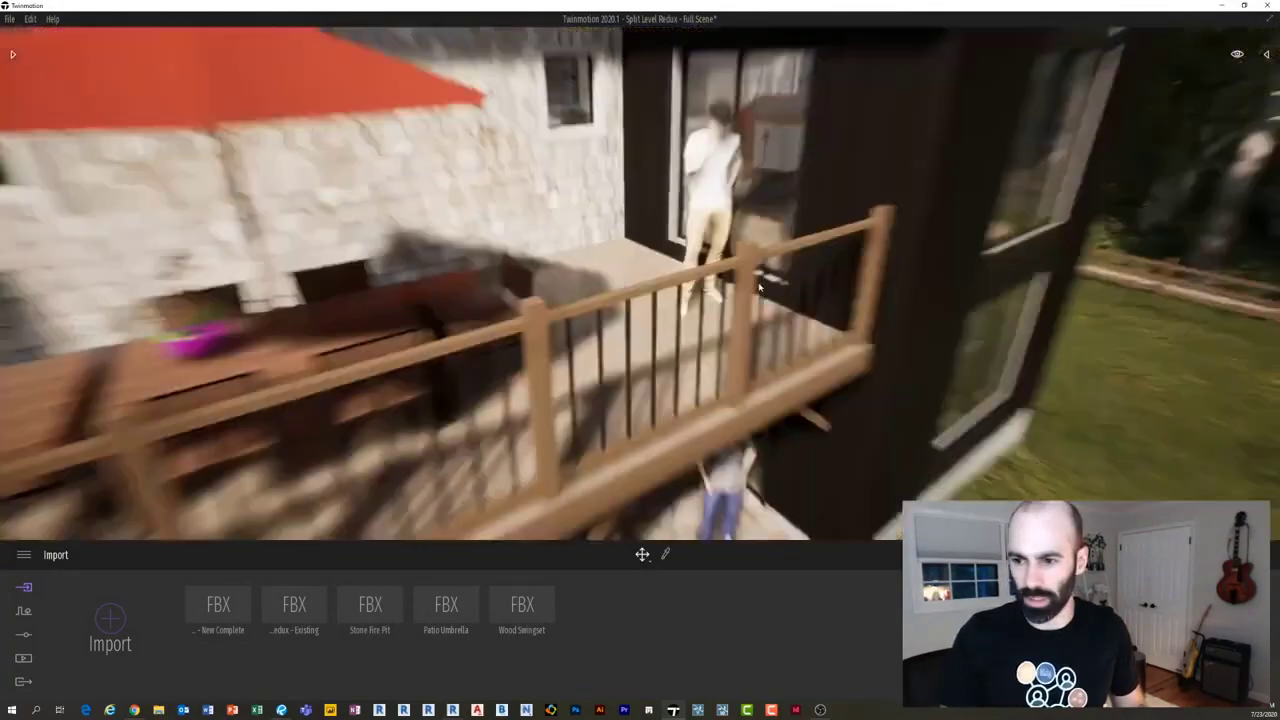
{"action": "scroll", "coordinate": [752, 285], "scroll_direction": "down", "scroll_amount": 5}
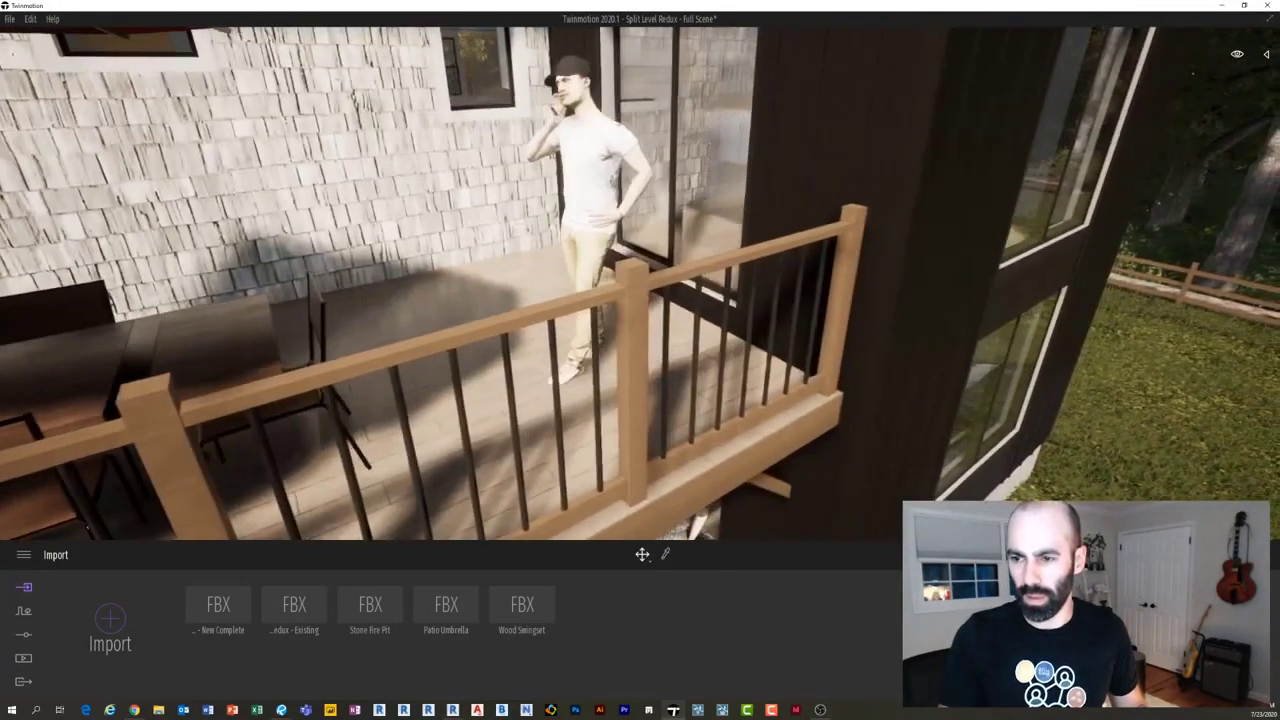
{"action": "middle_click_drag", "start_coordinate": [752, 285], "coordinate": [845, 219]}
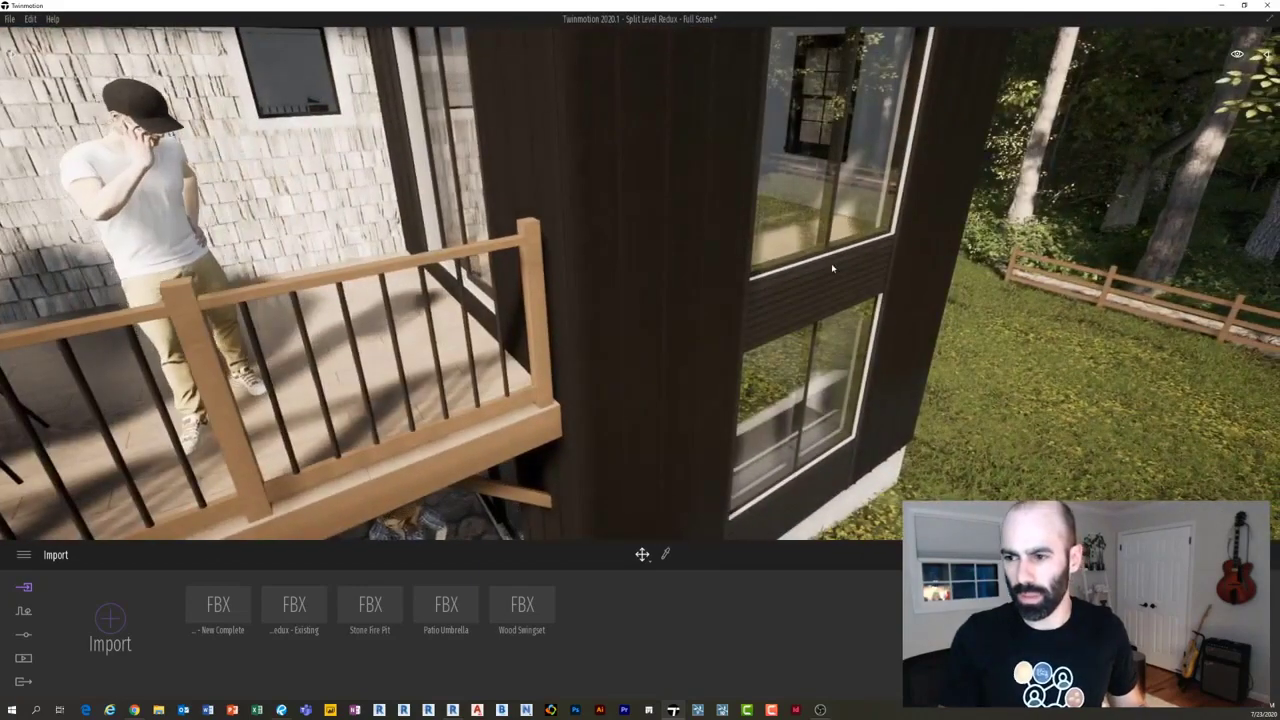
{"action": "right_click_drag", "start_coordinate": [831, 263], "coordinate": [450, 142]}
{"action": "key", "text": "s"}
{"action": "key", "text": "d"}
{"action": "key", "text": "s"}
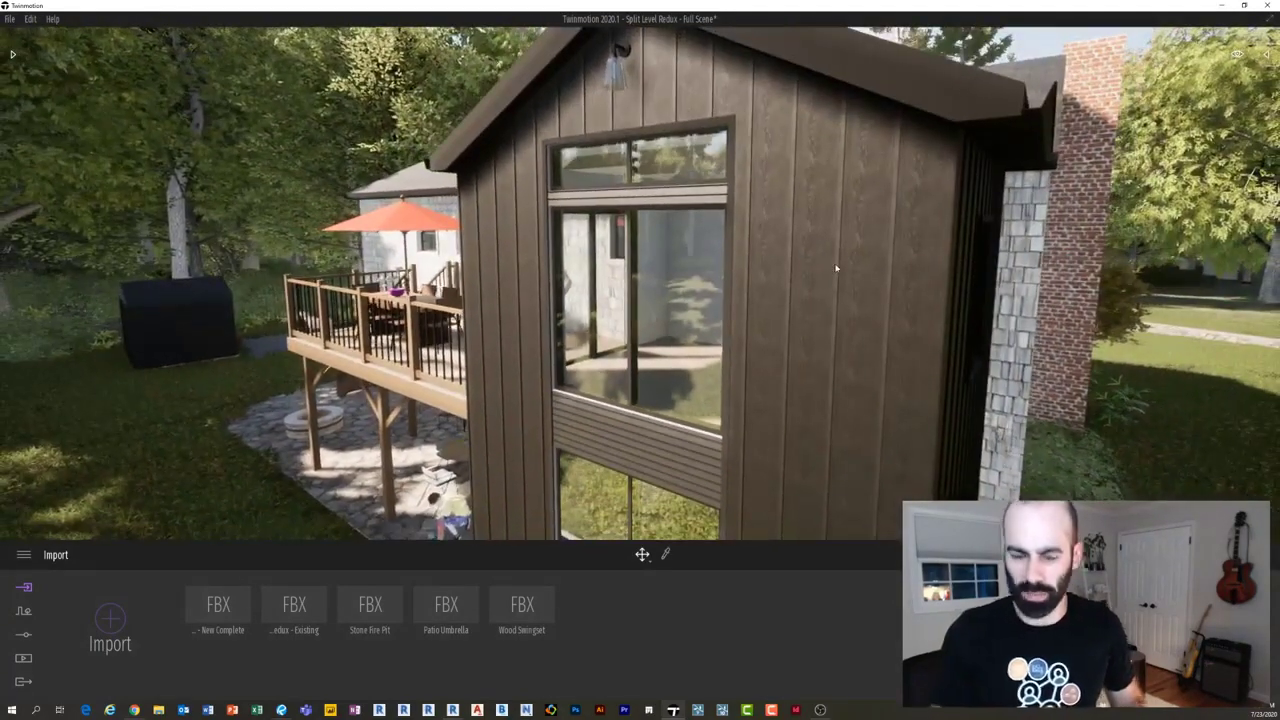